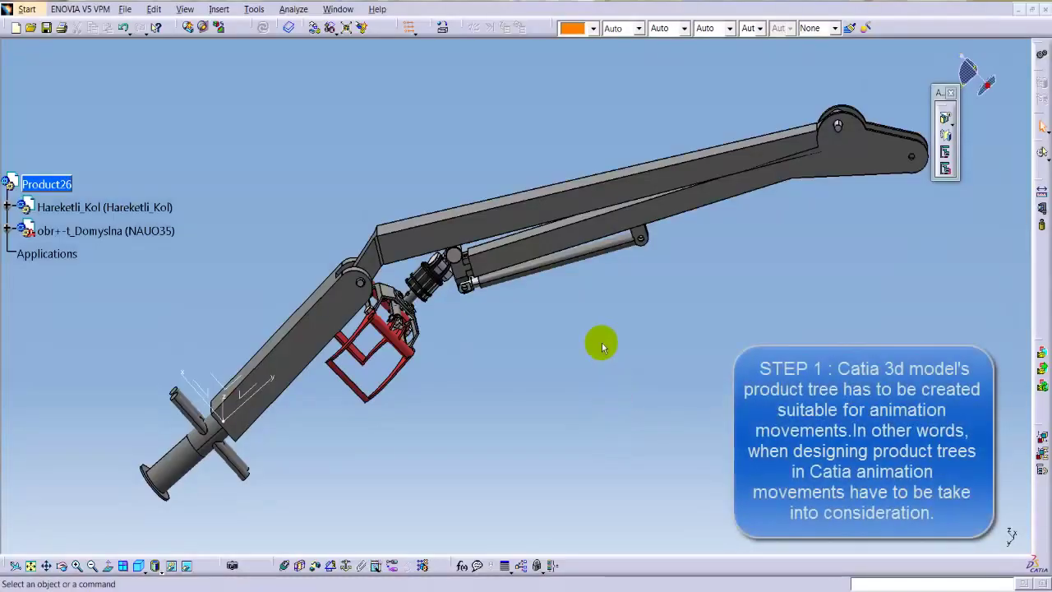
Orbit the crane model to a side view and select its fixed base part
{"action": "mouse_move", "coordinate": [601, 343]}
{"action": "middle_mouse_down"}
{"action": "mouse_move", "coordinate": [458, 369]}
{"action": "mouse_move", "coordinate": [353, 301]}
{"action": "middle_mouse_up"}
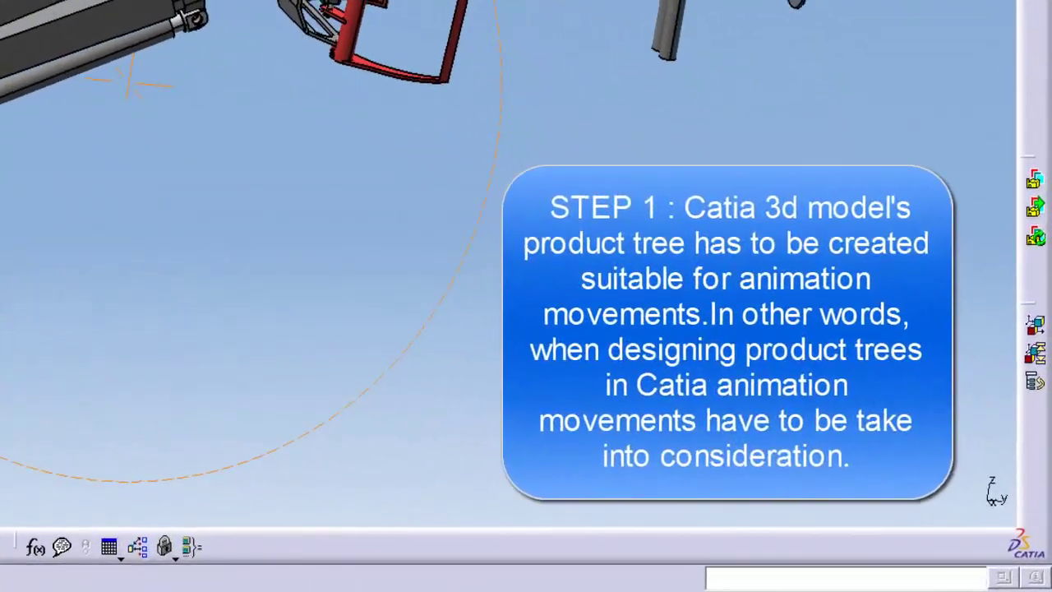
{"action": "mouse_move", "coordinate": [333, 9]}
{"action": "middle_mouse_down"}
{"action": "mouse_move", "coordinate": [235, 66]}
{"action": "mouse_move", "coordinate": [395, 93]}
{"action": "mouse_move", "coordinate": [434, 54]}
{"action": "mouse_move", "coordinate": [435, 134]}
{"action": "middle_mouse_up"}
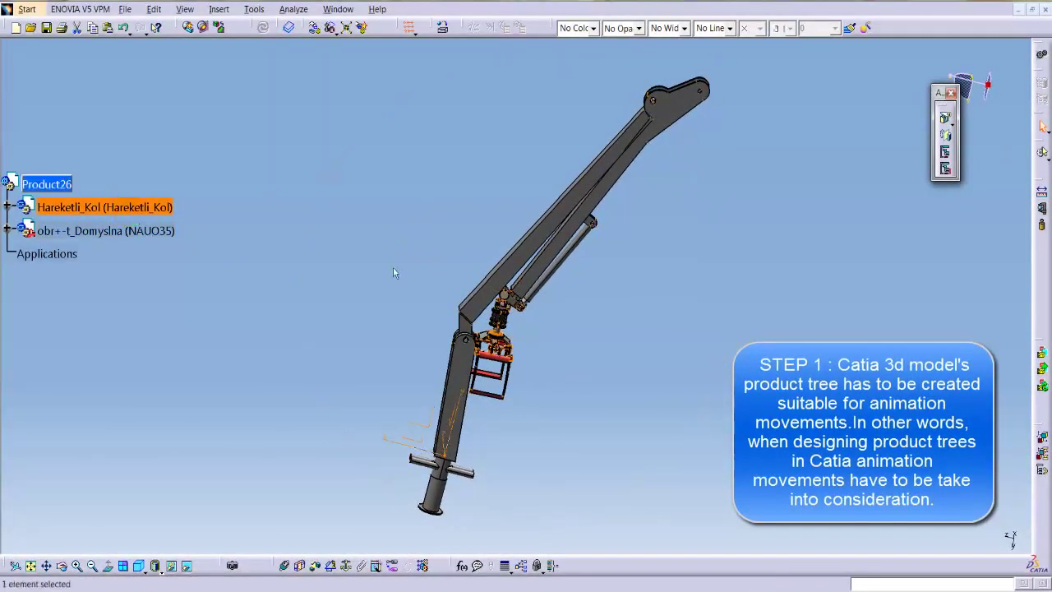
{"action": "mouse_move", "coordinate": [393, 273]}
{"action": "middle_mouse_down"}
{"action": "mouse_move", "coordinate": [710, 383]}
{"action": "mouse_move", "coordinate": [681, 418]}
{"action": "mouse_move", "coordinate": [578, 411]}
{"action": "middle_mouse_up"}
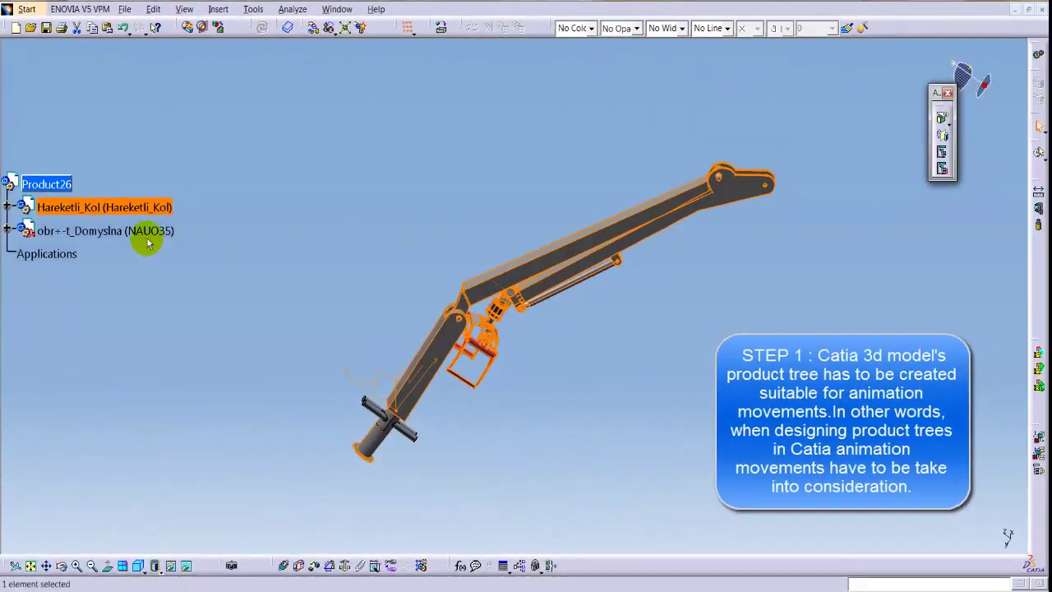
{"action": "left_click", "coordinate": [146, 237]}
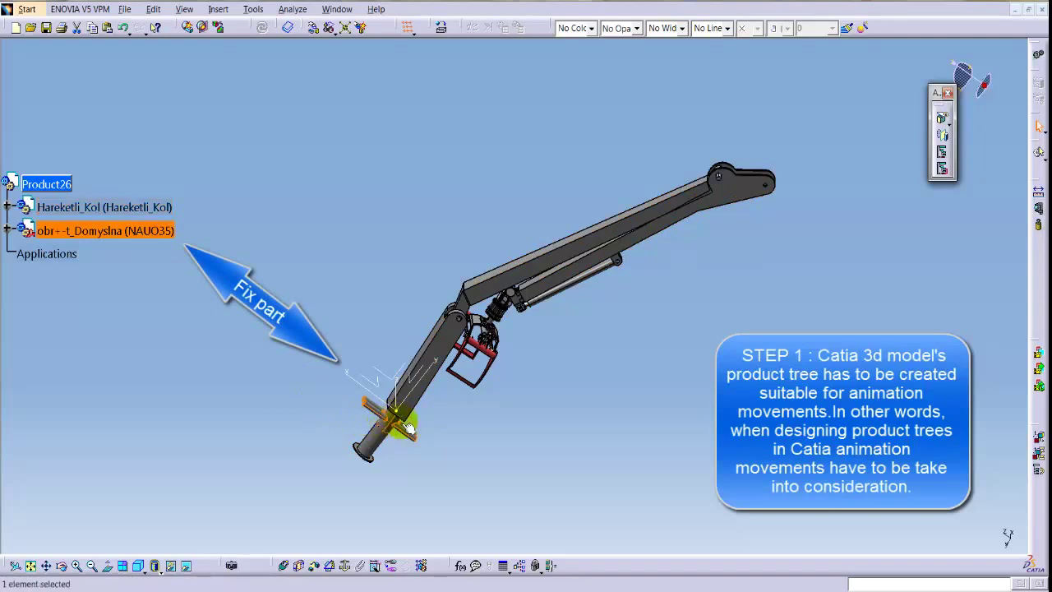
Expand and select the Hareketli_Kol moving-arm assembly in the specification tree
{"action": "mouse_move", "coordinate": [406, 427]}
{"action": "middle_mouse_down"}
{"action": "mouse_move", "coordinate": [427, 370]}
{"action": "mouse_move", "coordinate": [493, 359]}
{"action": "mouse_move", "coordinate": [521, 379]}
{"action": "mouse_move", "coordinate": [528, 411]}
{"action": "mouse_move", "coordinate": [506, 403]}
{"action": "middle_mouse_up"}
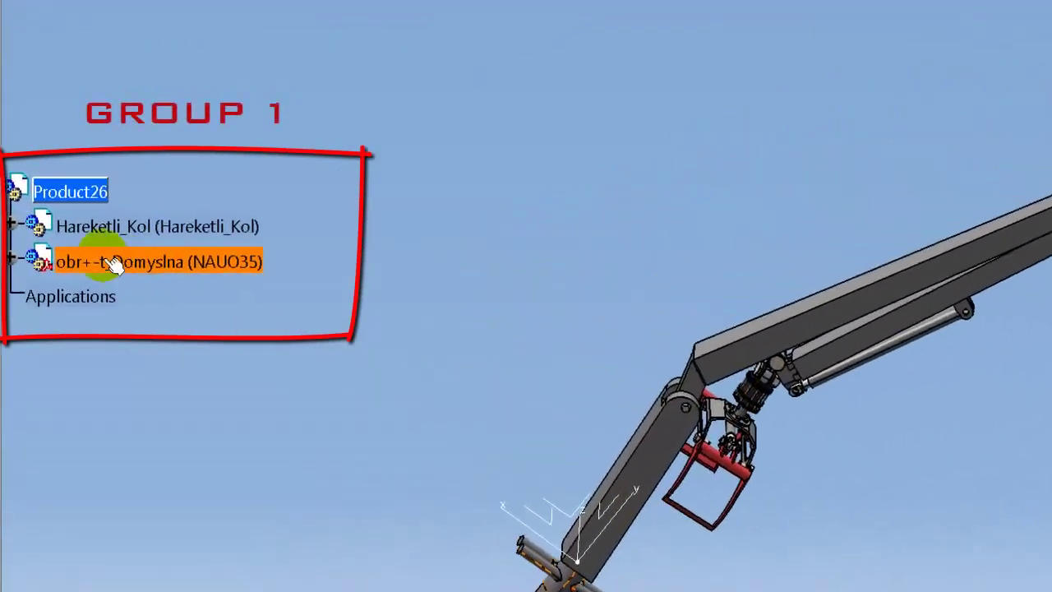
{"action": "left_click", "coordinate": [113, 227]}
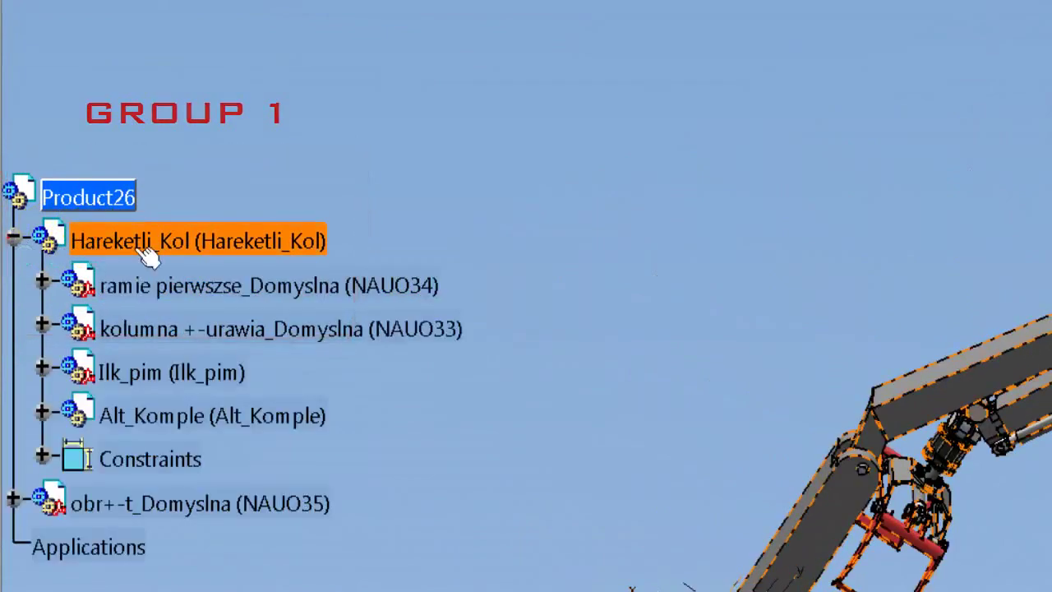
{"action": "left_click", "coordinate": [145, 247]}
{"action": "mouse_move", "coordinate": [746, 301]}
{"action": "middle_mouse_down"}
{"action": "mouse_move", "coordinate": [768, 329]}
{"action": "mouse_move", "coordinate": [698, 331]}
{"action": "mouse_move", "coordinate": [703, 348]}
{"action": "mouse_move", "coordinate": [739, 329]}
{"action": "middle_mouse_up"}
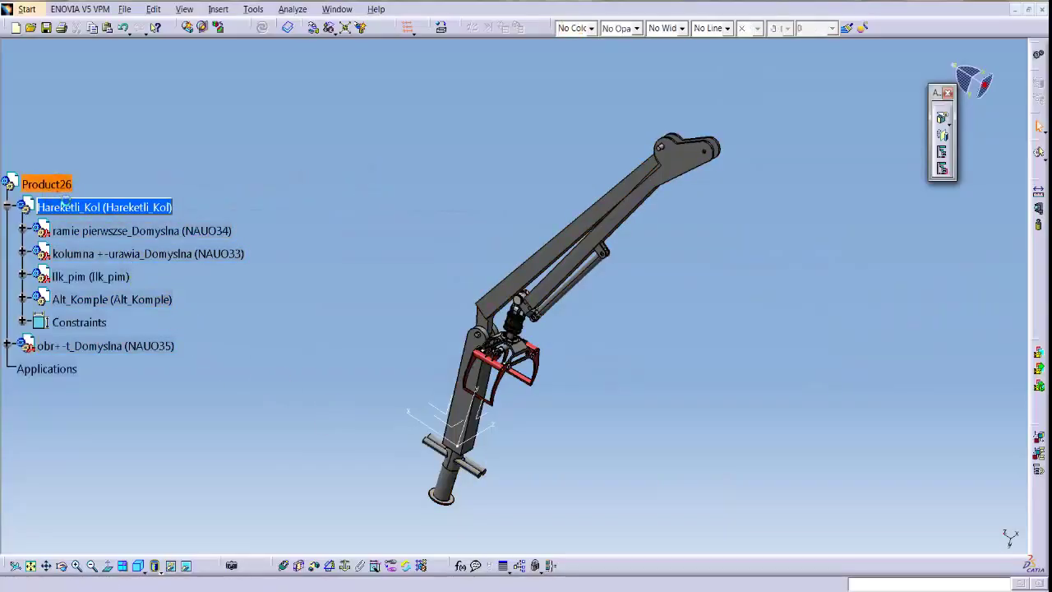
With the Manipulation tool, swing the whole Hareketli_Kol arm about its column and keep the pose
{"action": "left_click", "coordinate": [313, 27]}
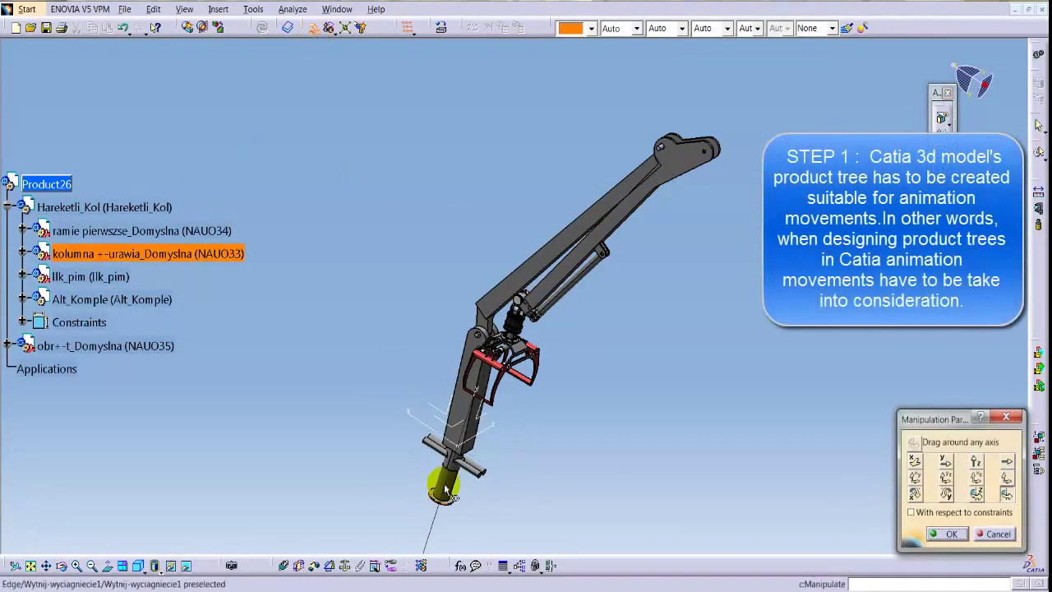
{"action": "mouse_move", "coordinate": [556, 298]}
{"action": "left_mouse_down"}
{"action": "mouse_move", "coordinate": [353, 215]}
{"action": "mouse_move", "coordinate": [603, 304]}
{"action": "left_mouse_up"}
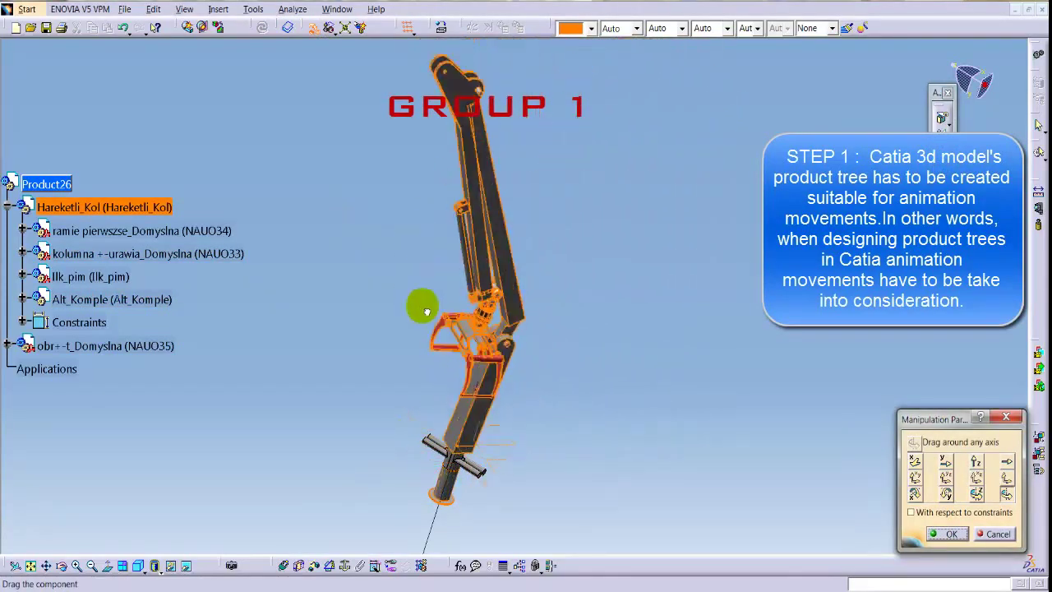
{"action": "left_click_drag", "start_coordinate": [603, 304], "coordinate": [600, 335]}
{"action": "left_click", "coordinate": [946, 534]}
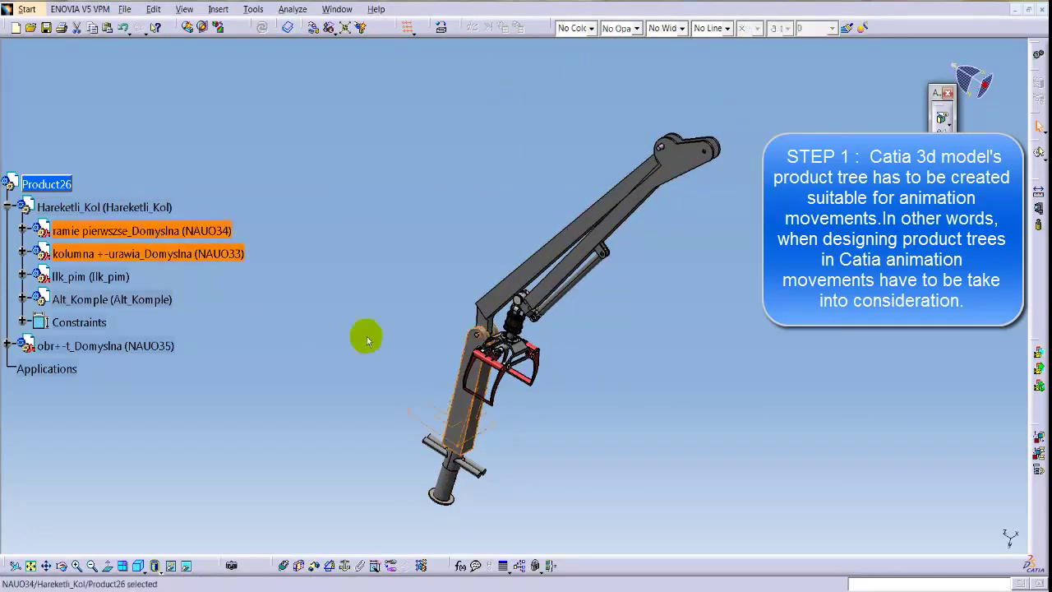
Zoom onto the boom joint and raise the Alt_Komple boom to near-vertical
{"action": "middle_click_drag", "start_coordinate": [368, 339], "coordinate": [251, 295]}
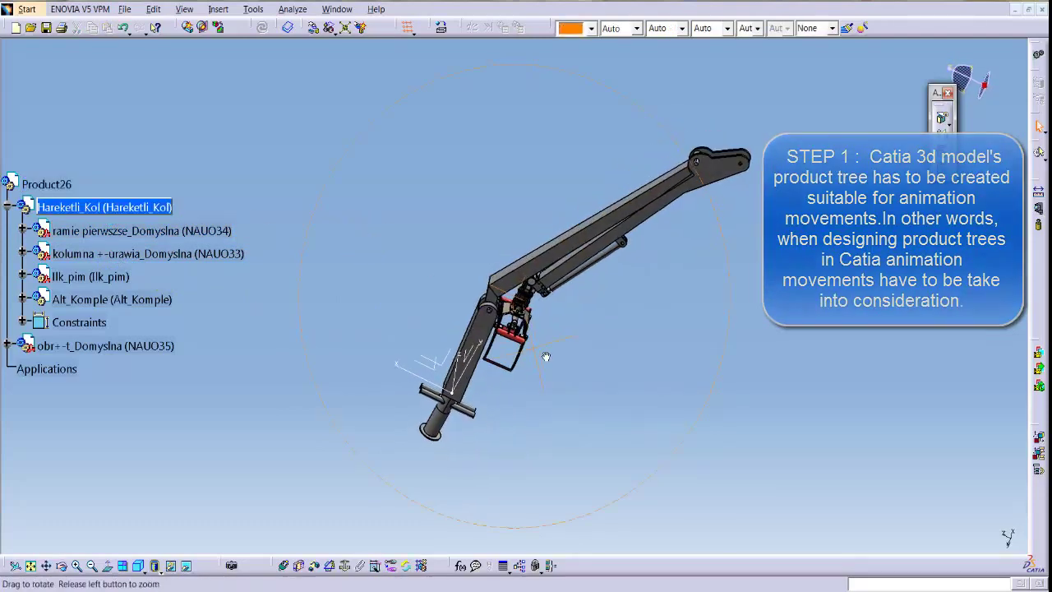
{"action": "middle_click_drag", "start_coordinate": [481, 308], "coordinate": [558, 352]}
{"action": "left_click", "coordinate": [304, 35]}
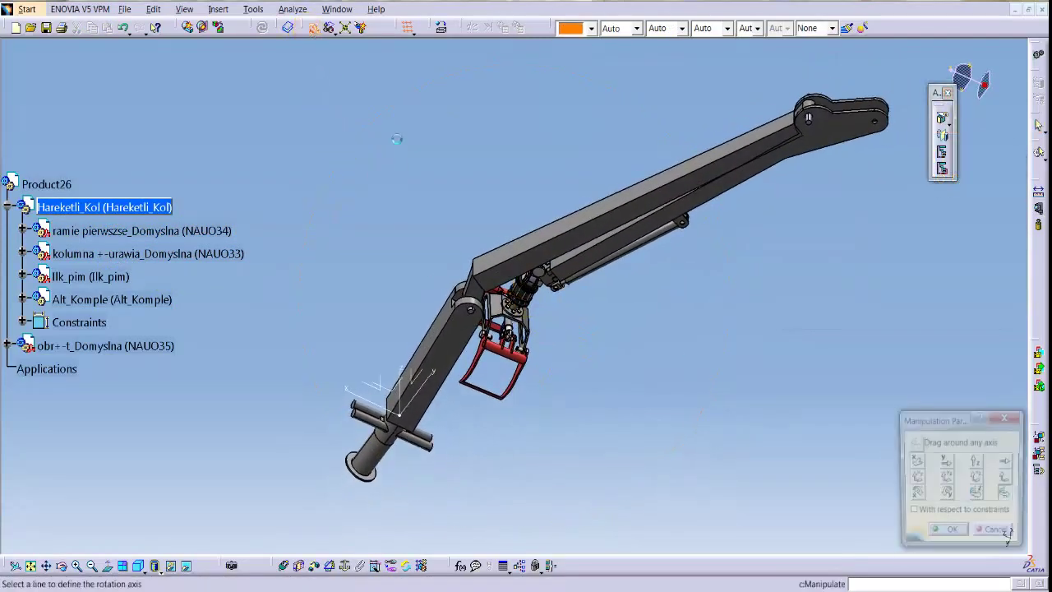
{"action": "left_click_drag", "start_coordinate": [921, 423], "coordinate": [851, 420]}
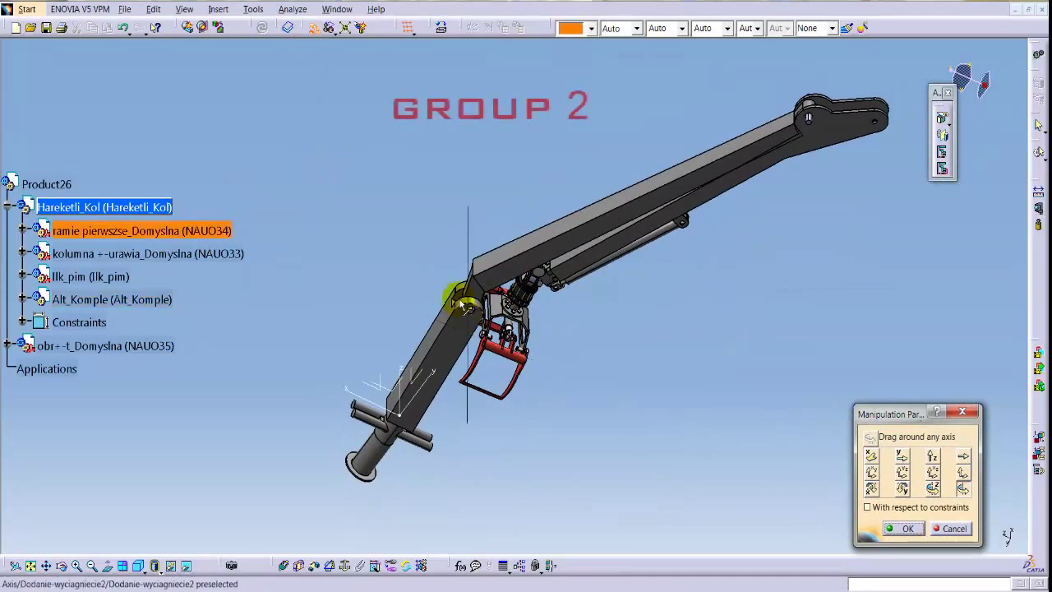
{"action": "mouse_move", "coordinate": [465, 305]}
{"action": "middle_mouse_down"}
{"action": "mouse_move", "coordinate": [559, 370]}
{"action": "mouse_move", "coordinate": [613, 272]}
{"action": "middle_mouse_up"}
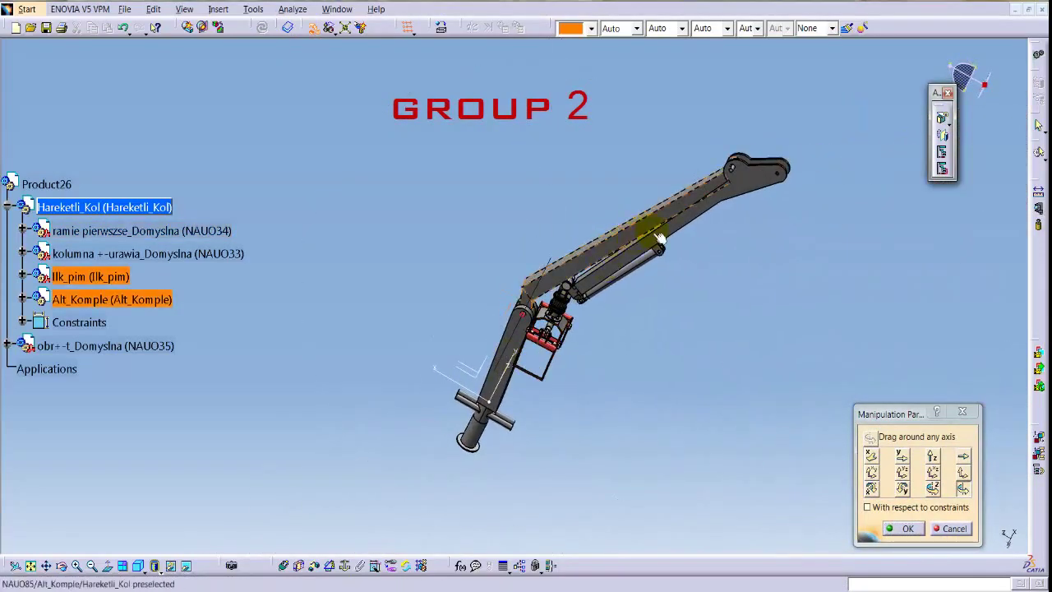
{"action": "mouse_move", "coordinate": [660, 238]}
{"action": "left_mouse_down"}
{"action": "mouse_move", "coordinate": [634, 188]}
{"action": "mouse_move", "coordinate": [664, 228]}
{"action": "mouse_move", "coordinate": [602, 188]}
{"action": "mouse_move", "coordinate": [663, 244]}
{"action": "mouse_move", "coordinate": [626, 193]}
{"action": "left_mouse_up"}
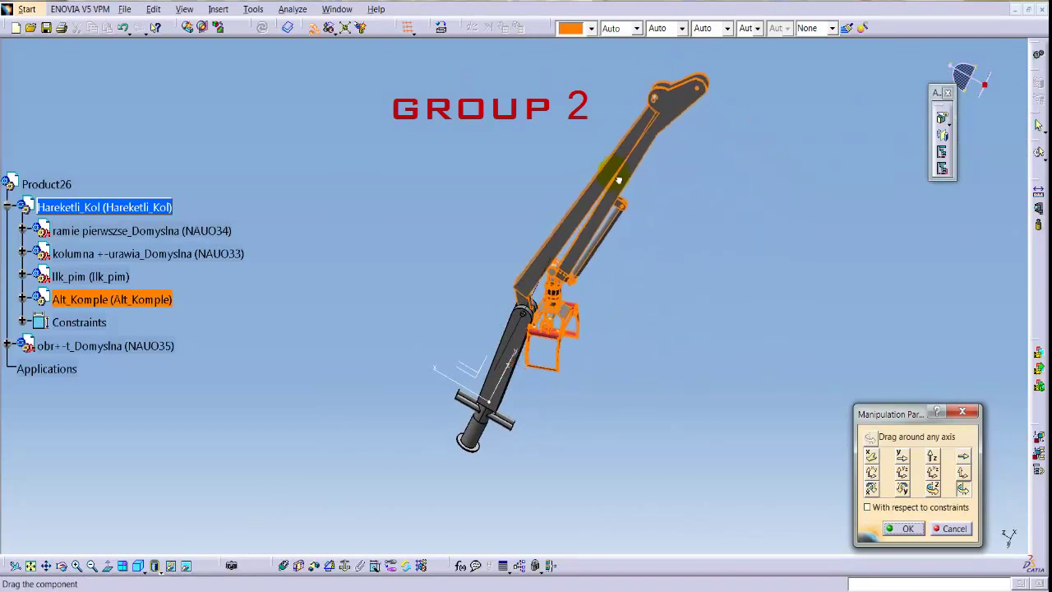
{"action": "left_click", "coordinate": [899, 534]}
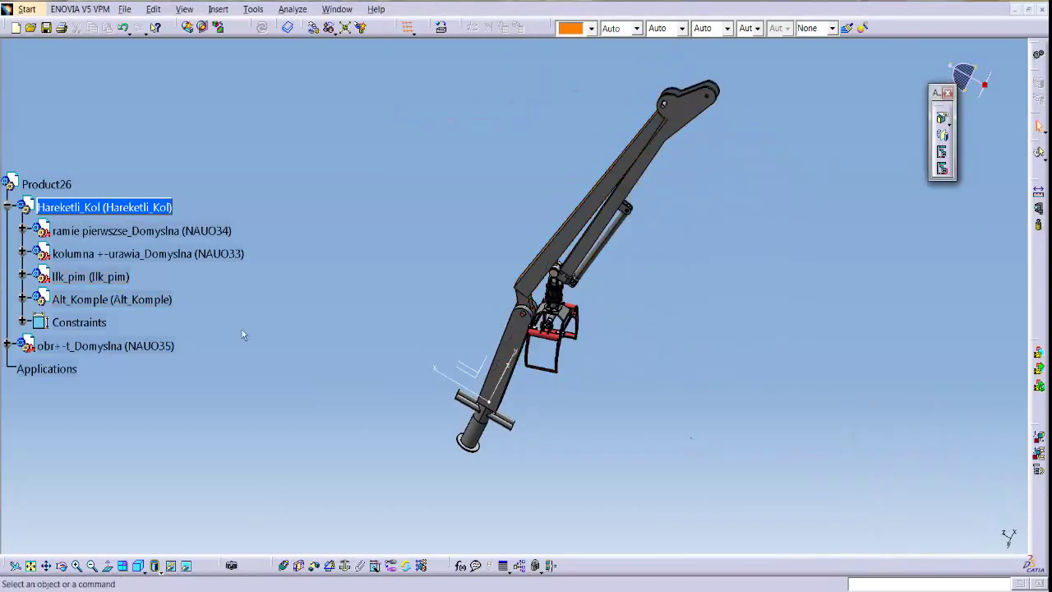
Expand Alt_Komple and swing the Ikinci_Alt_Kol arm to hang downward
{"action": "left_click", "coordinate": [22, 299]}
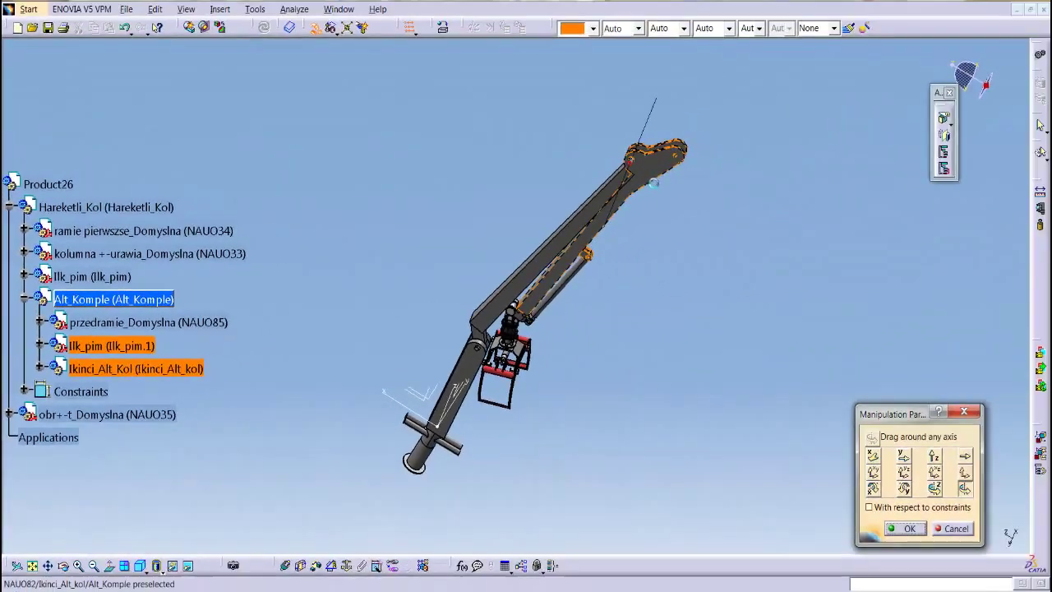
{"action": "mouse_move", "coordinate": [653, 183]}
{"action": "left_mouse_down"}
{"action": "mouse_move", "coordinate": [693, 190]}
{"action": "mouse_move", "coordinate": [707, 167]}
{"action": "mouse_move", "coordinate": [721, 244]}
{"action": "mouse_move", "coordinate": [697, 192]}
{"action": "left_mouse_up"}
{"action": "mouse_move", "coordinate": [602, 310]}
{"action": "middle_mouse_down"}
{"action": "mouse_move", "coordinate": [564, 244]}
{"action": "mouse_move", "coordinate": [855, 485]}
{"action": "middle_mouse_up"}
{"action": "left_click", "coordinate": [908, 529]}
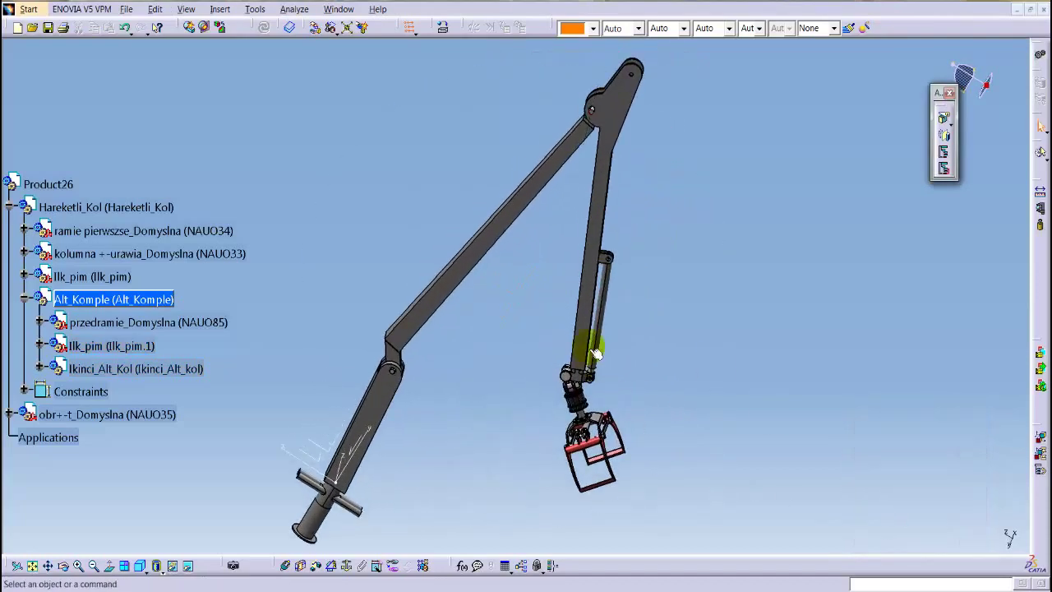
Expand Ikinci_Alt_Kol and rotate the Yengec_kol gripper assembly into a new pose
{"action": "left_click", "coordinate": [88, 244]}
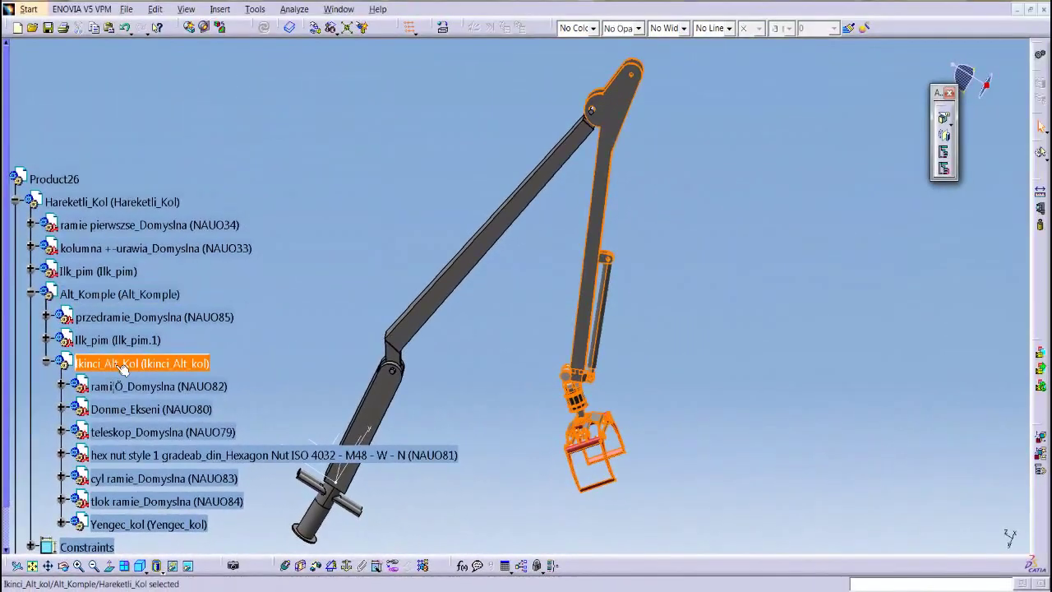
{"action": "scroll", "coordinate": [194, 382], "scroll_direction": "down", "scroll_amount": 2}
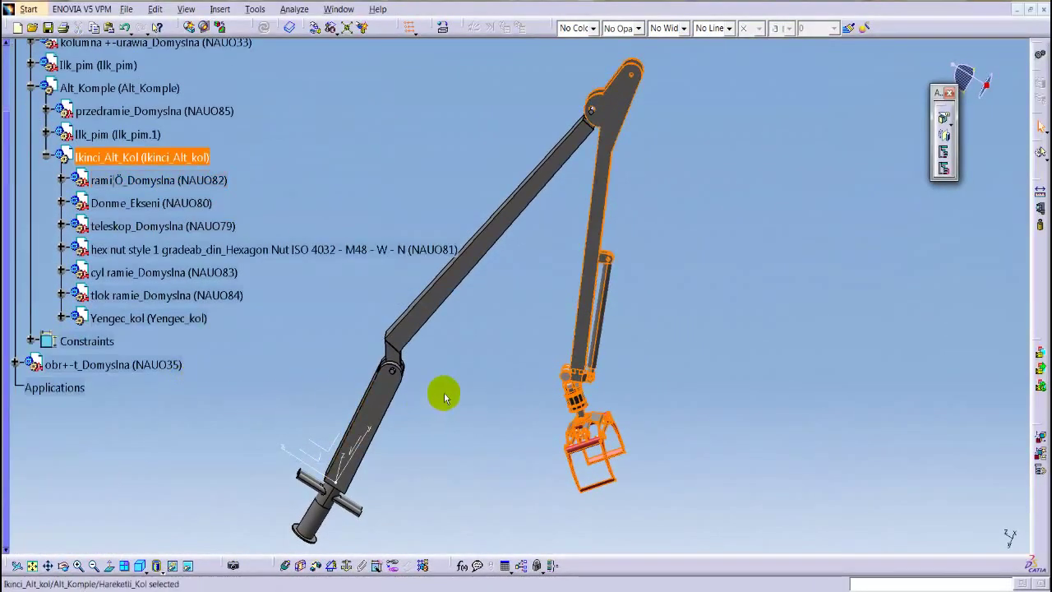
{"action": "middle_click_drag", "start_coordinate": [444, 398], "coordinate": [466, 126]}
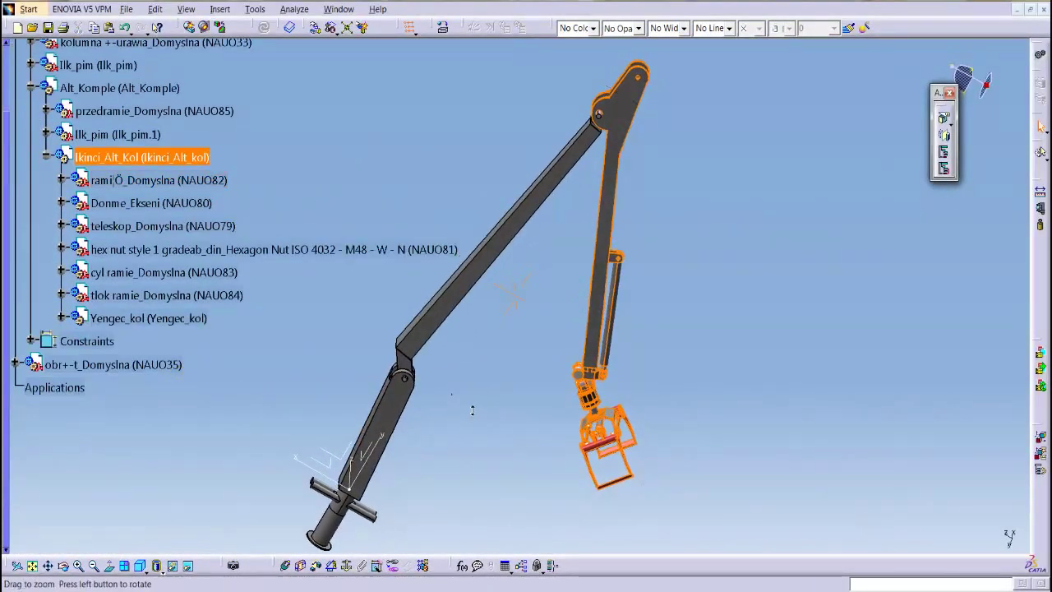
{"action": "left_click", "coordinate": [319, 31]}
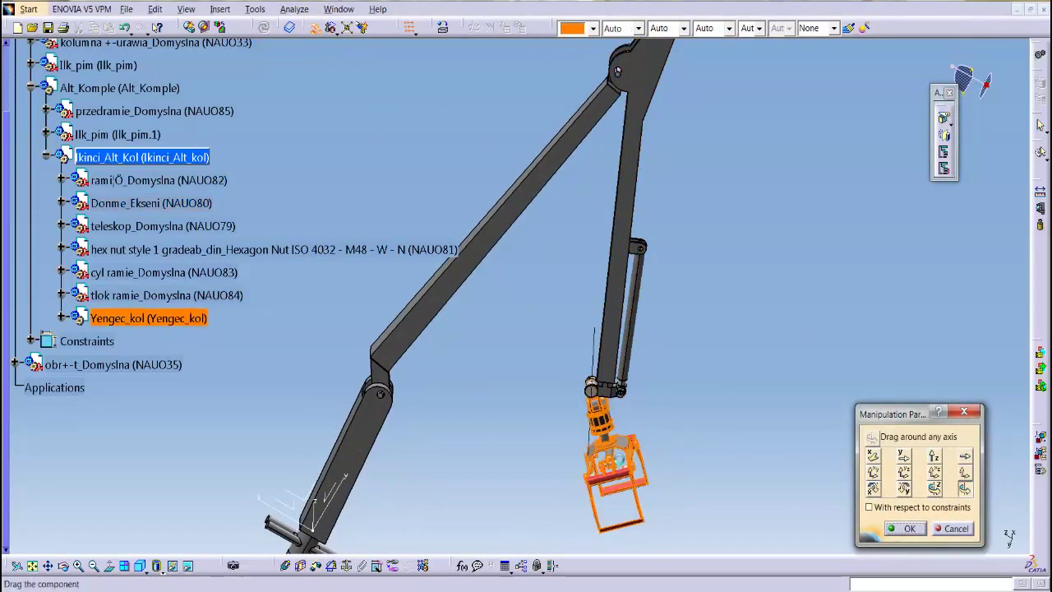
{"action": "left_click_drag", "start_coordinate": [618, 460], "coordinate": [569, 445]}
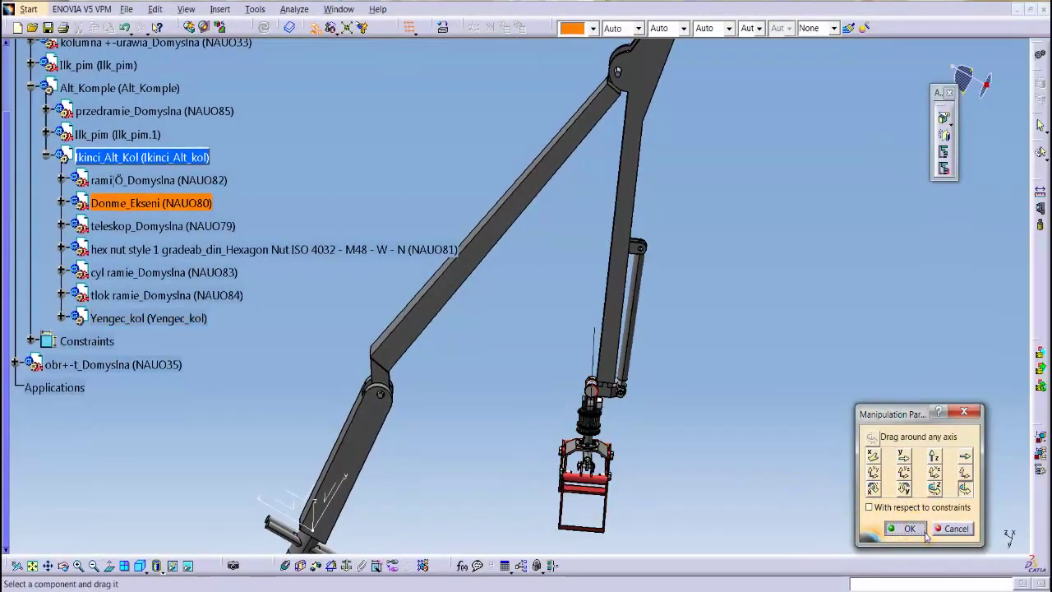
{"action": "left_click", "coordinate": [910, 529]}
Expand Yengec_kol and turn the doner_yengec grapple about its rotator axis
{"action": "mouse_move", "coordinate": [682, 392]}
{"action": "middle_mouse_down"}
{"action": "mouse_move", "coordinate": [580, 404]}
{"action": "mouse_move", "coordinate": [446, 376]}
{"action": "mouse_move", "coordinate": [440, 277]}
{"action": "mouse_move", "coordinate": [611, 316]}
{"action": "middle_mouse_up"}
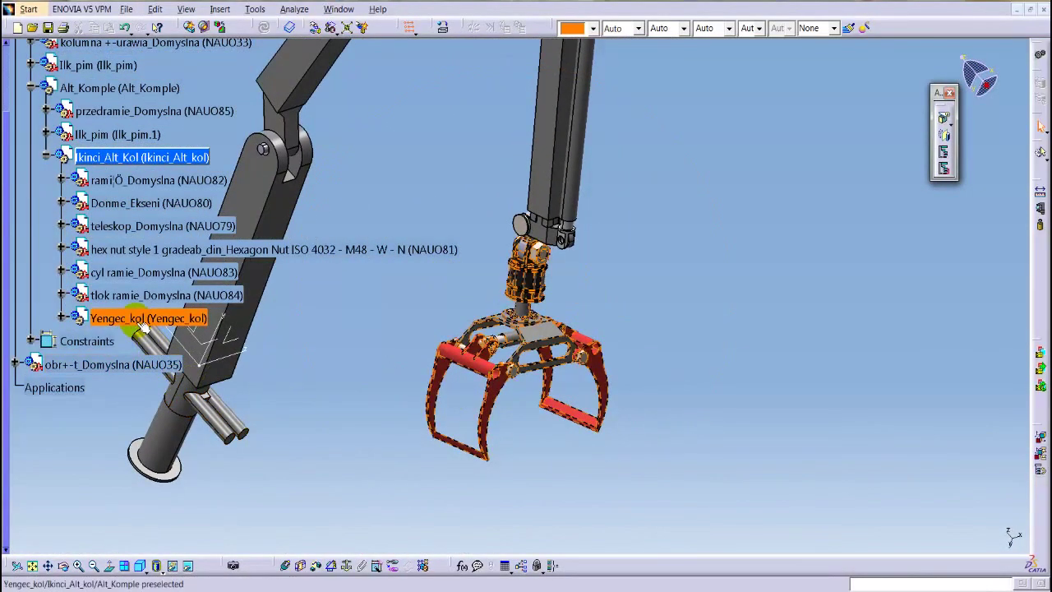
{"action": "left_click", "coordinate": [62, 317]}
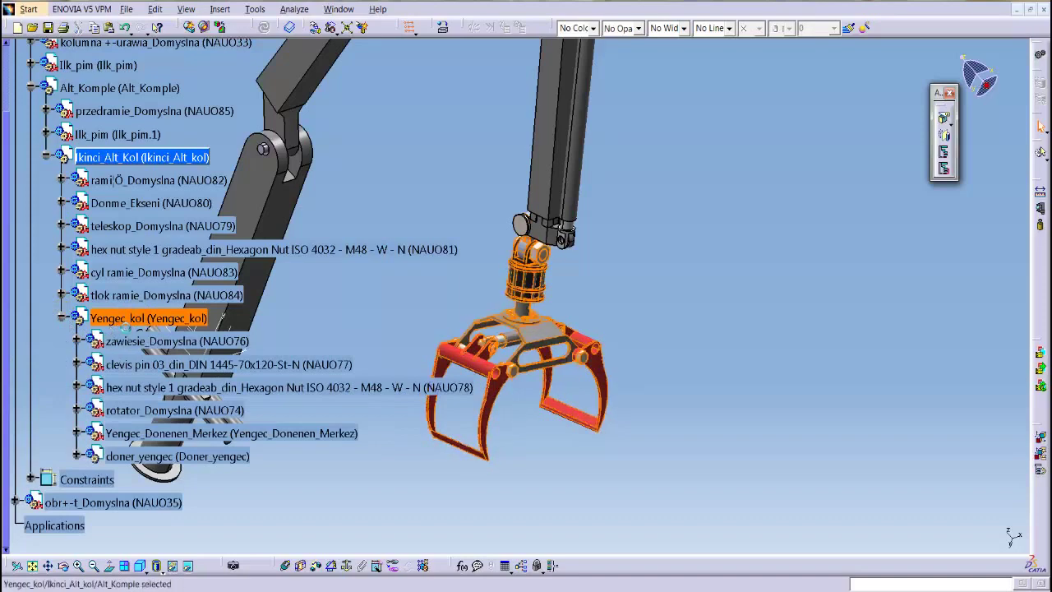
{"action": "middle_click_drag", "start_coordinate": [521, 322], "coordinate": [491, 168]}
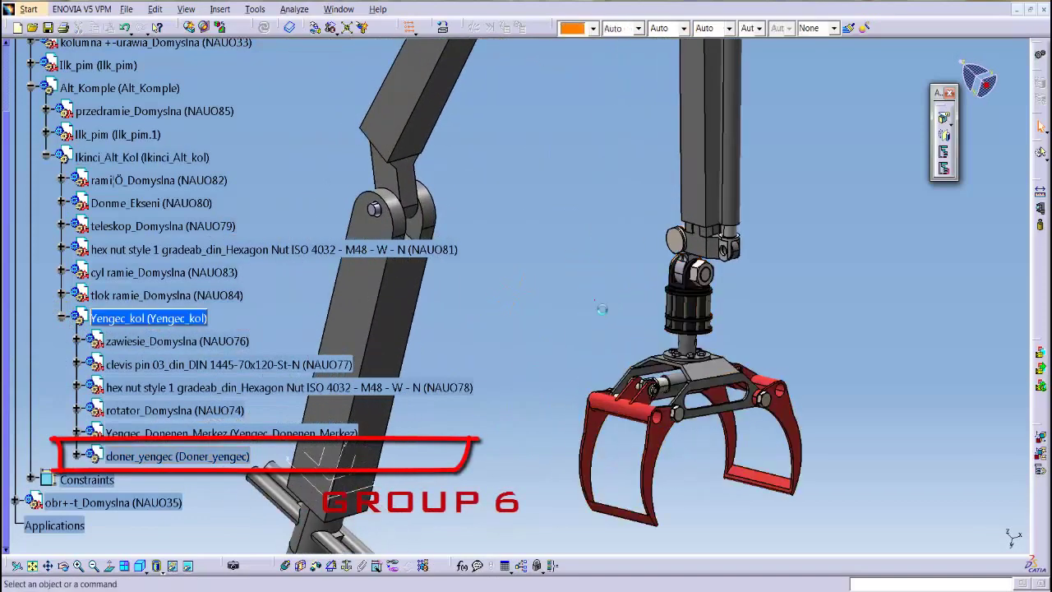
{"action": "left_click", "coordinate": [317, 30]}
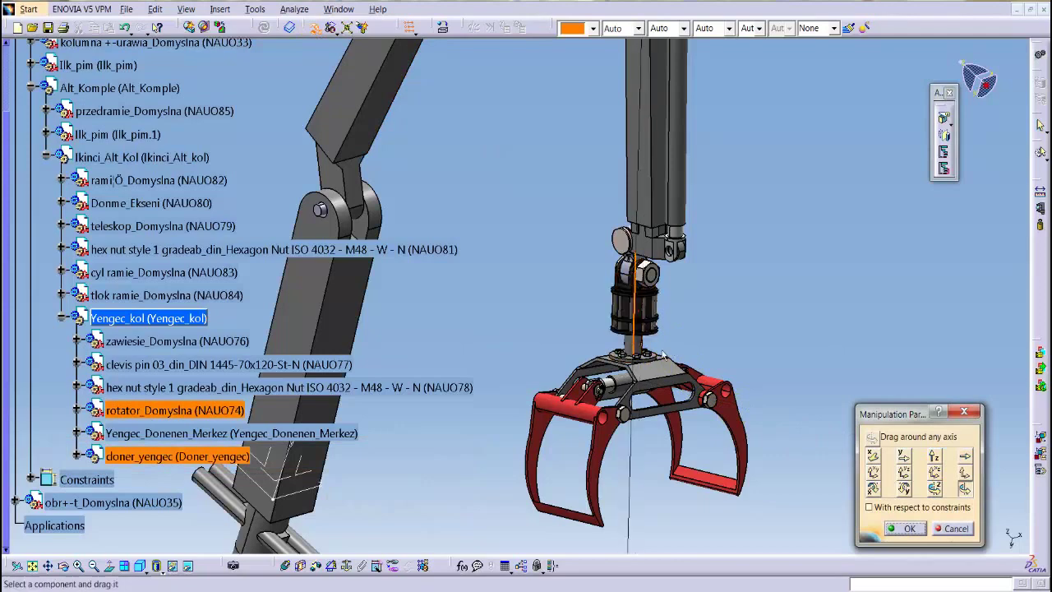
{"action": "mouse_move", "coordinate": [663, 354]}
{"action": "left_mouse_down"}
{"action": "mouse_move", "coordinate": [665, 401]}
{"action": "mouse_move", "coordinate": [523, 394]}
{"action": "mouse_move", "coordinate": [682, 386]}
{"action": "mouse_move", "coordinate": [794, 356]}
{"action": "mouse_move", "coordinate": [507, 406]}
{"action": "mouse_move", "coordinate": [435, 403]}
{"action": "left_mouse_up"}
{"action": "left_click", "coordinate": [902, 529]}
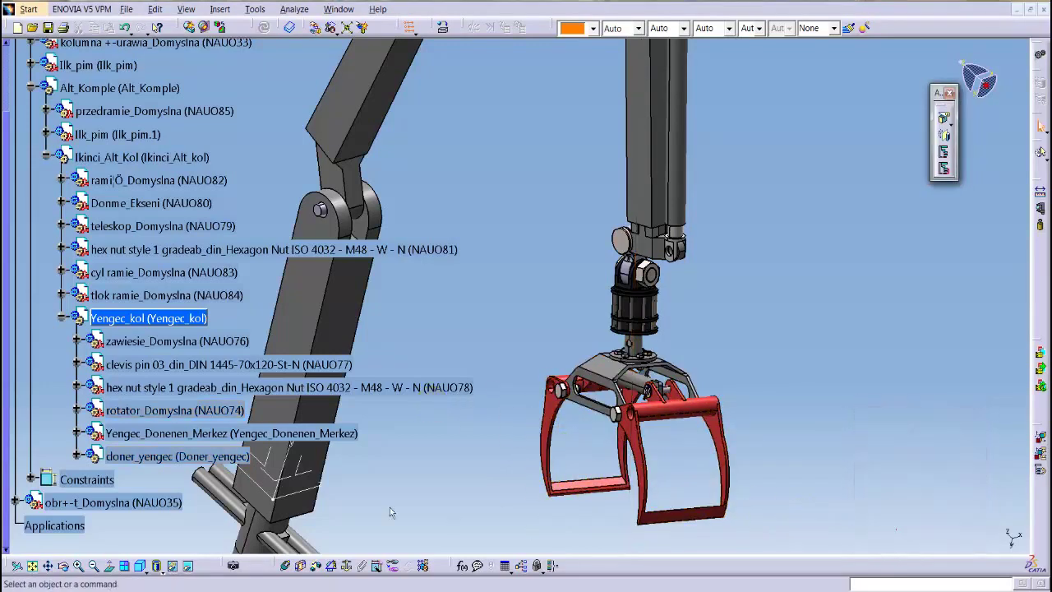
{"action": "scroll", "coordinate": [152, 462], "scroll_direction": "down", "scroll_amount": 3}
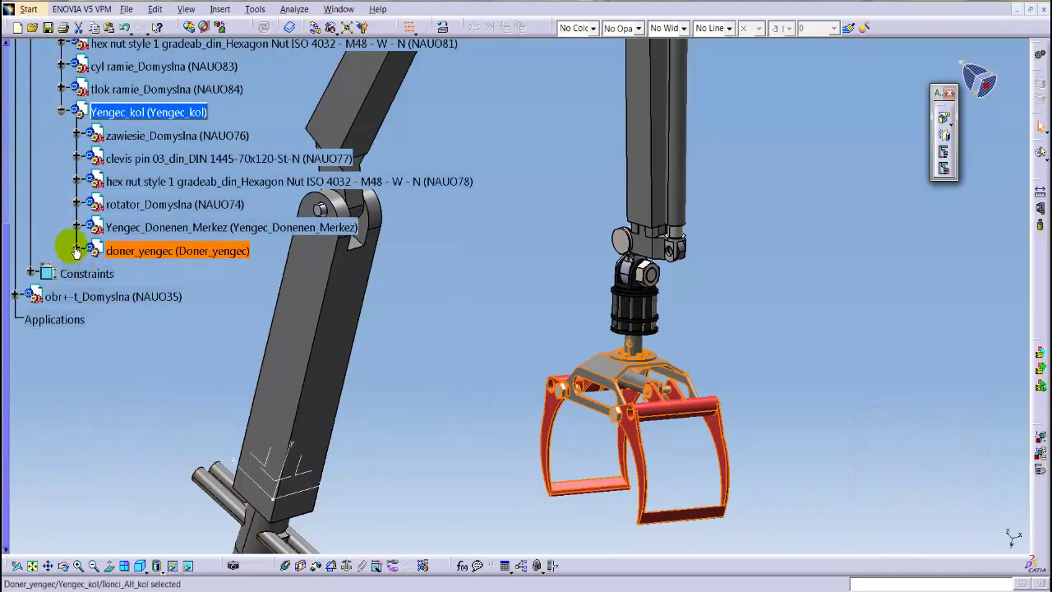
Expand doner_yengec, trial-swing the sol_yengec jaw, then cancel the move and zoom out
{"action": "left_click", "coordinate": [76, 250]}
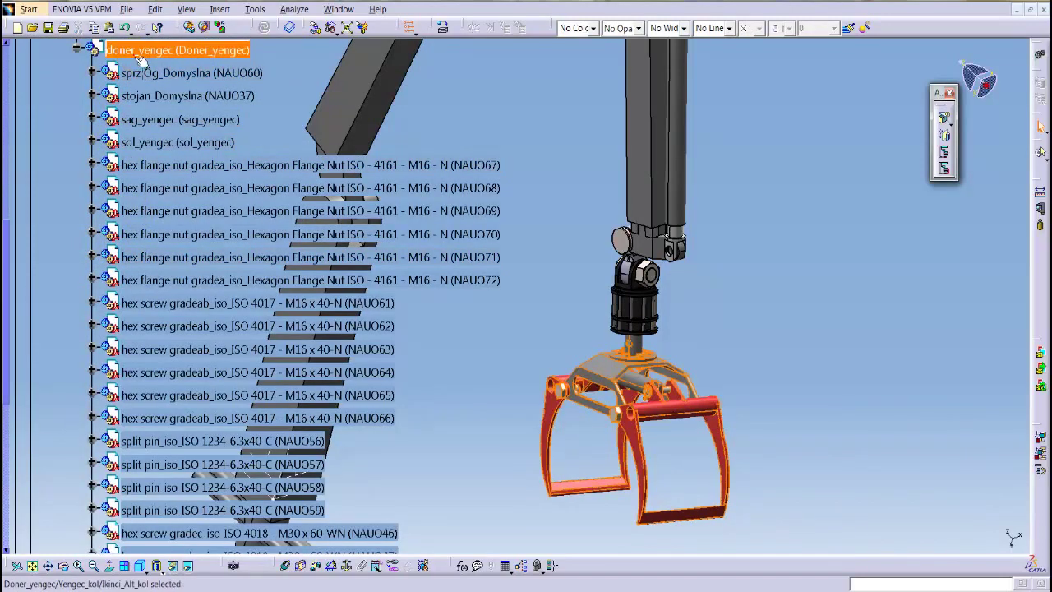
{"action": "mouse_move", "coordinate": [485, 105]}
{"action": "middle_mouse_down"}
{"action": "mouse_move", "coordinate": [638, 365]}
{"action": "mouse_move", "coordinate": [708, 360]}
{"action": "mouse_move", "coordinate": [447, 105]}
{"action": "middle_mouse_up"}
{"action": "left_click", "coordinate": [317, 33]}
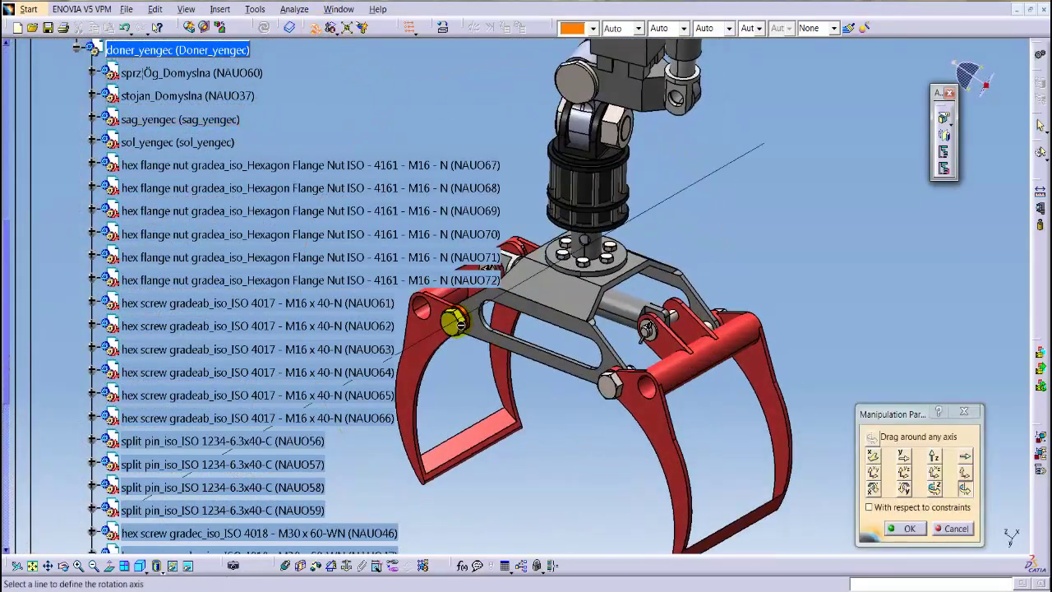
{"action": "mouse_move", "coordinate": [459, 325]}
{"action": "middle_mouse_down"}
{"action": "mouse_move", "coordinate": [637, 337]}
{"action": "mouse_move", "coordinate": [568, 387]}
{"action": "mouse_move", "coordinate": [485, 419]}
{"action": "middle_mouse_up"}
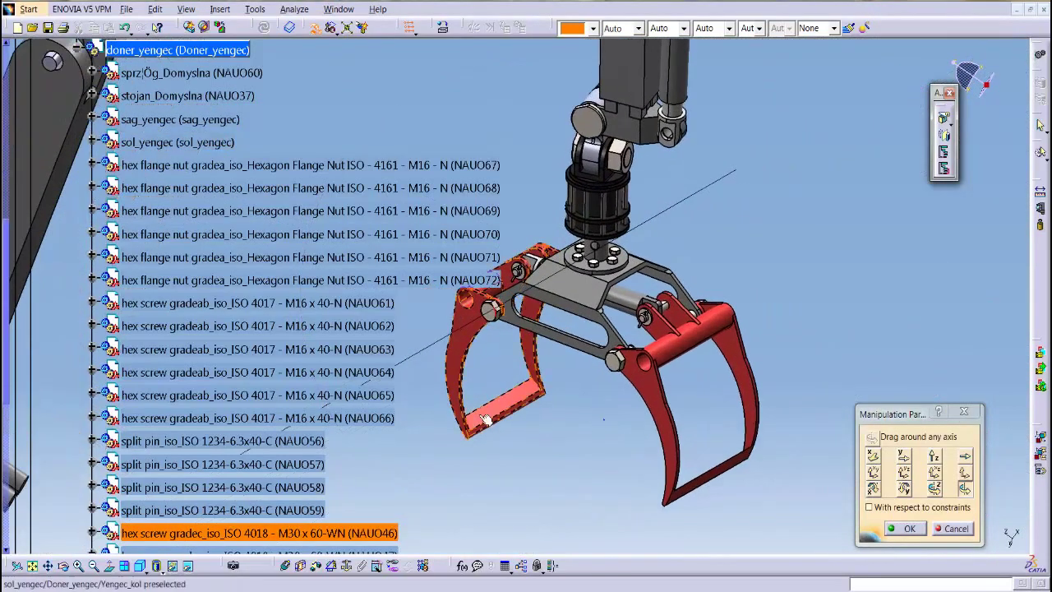
{"action": "left_click_drag", "start_coordinate": [463, 403], "coordinate": [463, 404]}
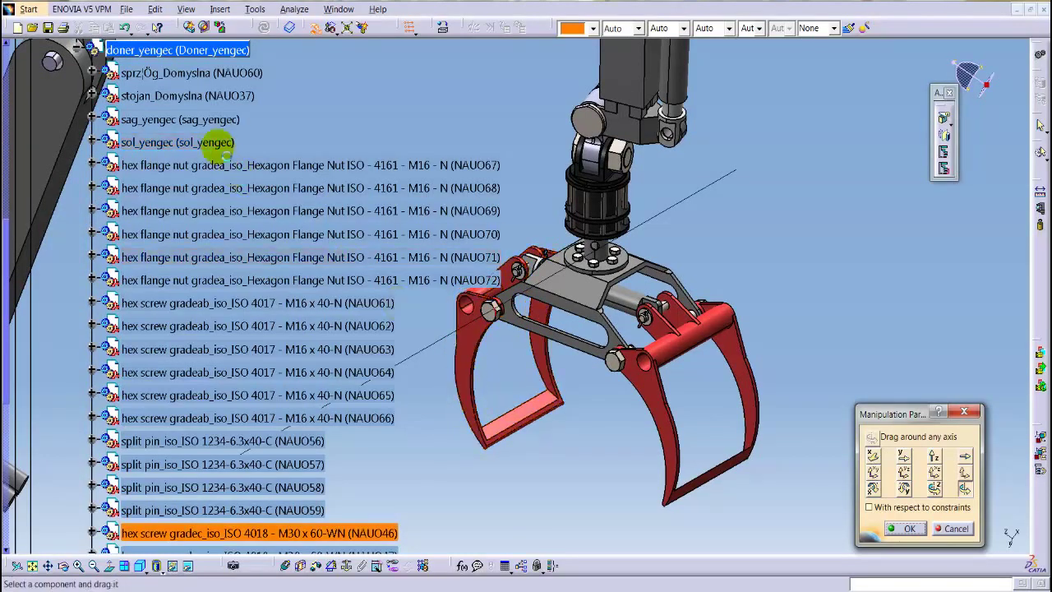
{"action": "left_click", "coordinate": [218, 146]}
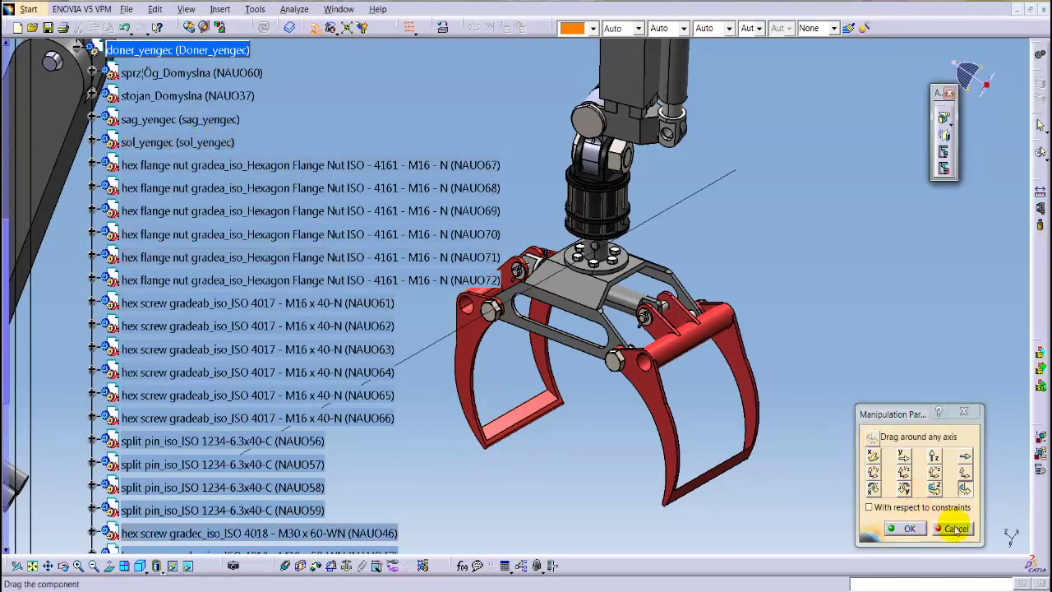
{"action": "left_click", "coordinate": [953, 529]}
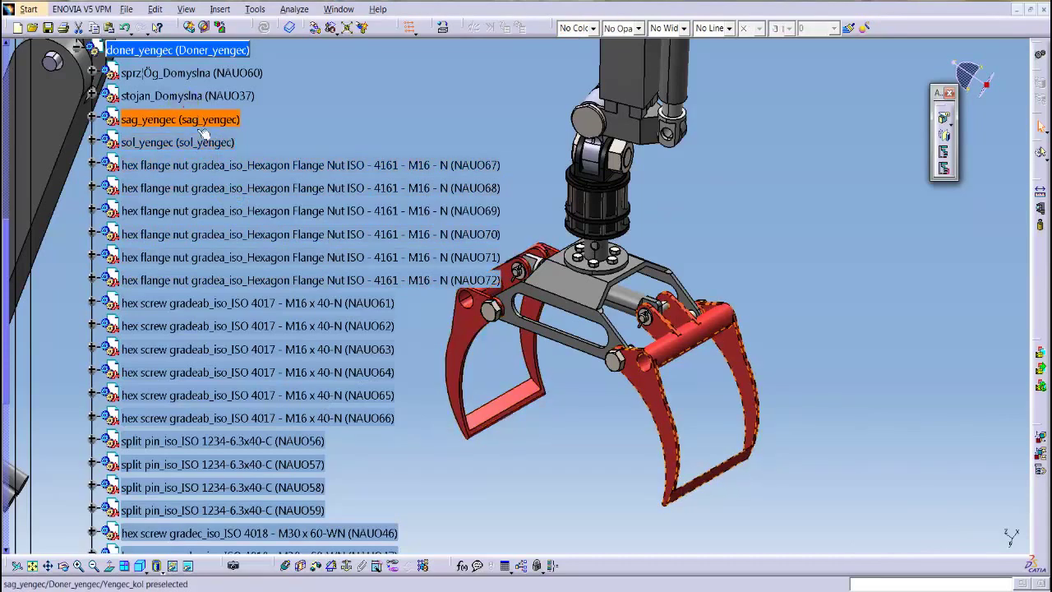
{"action": "middle_click_drag", "start_coordinate": [522, 333], "coordinate": [535, 376]}
{"action": "scroll", "coordinate": [164, 326], "scroll_direction": "up", "scroll_amount": 3}
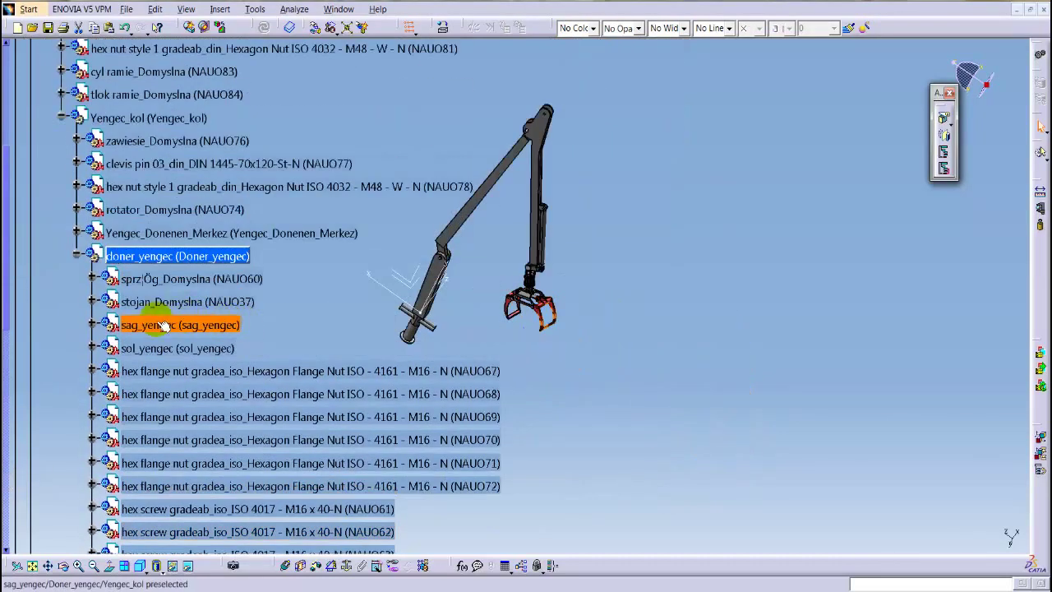
Collapse doner_yengec, Yengec_kol, Ikinci_Alt_Kol and Alt_Komple in the tree
{"action": "left_click", "coordinate": [77, 257]}
{"action": "scroll", "coordinate": [74, 278], "scroll_direction": "up", "scroll_amount": 3}
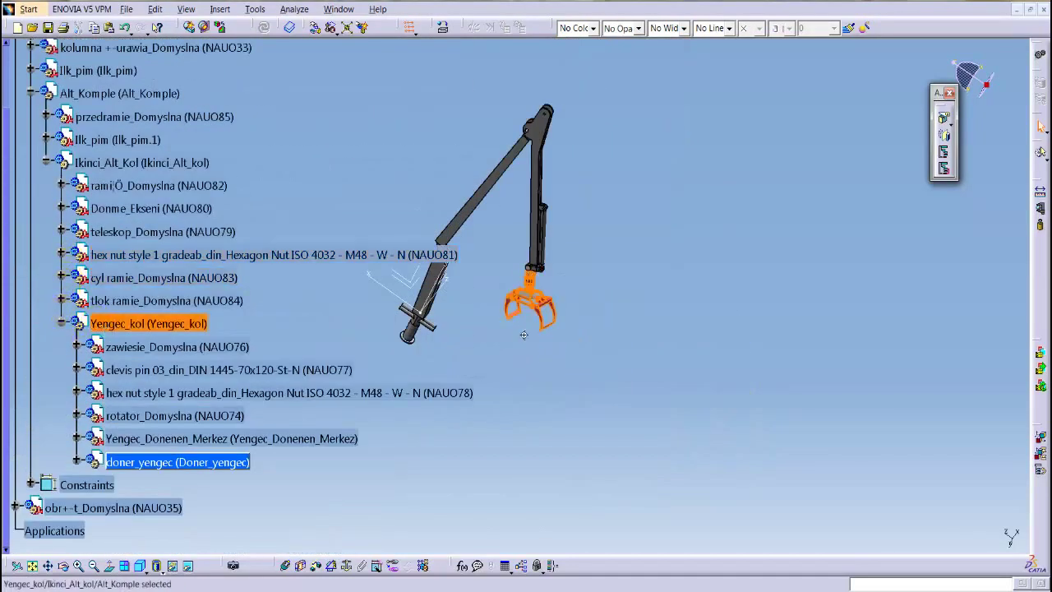
{"action": "mouse_move", "coordinate": [524, 335]}
{"action": "middle_mouse_down"}
{"action": "mouse_move", "coordinate": [634, 328]}
{"action": "mouse_move", "coordinate": [630, 348]}
{"action": "middle_mouse_up"}
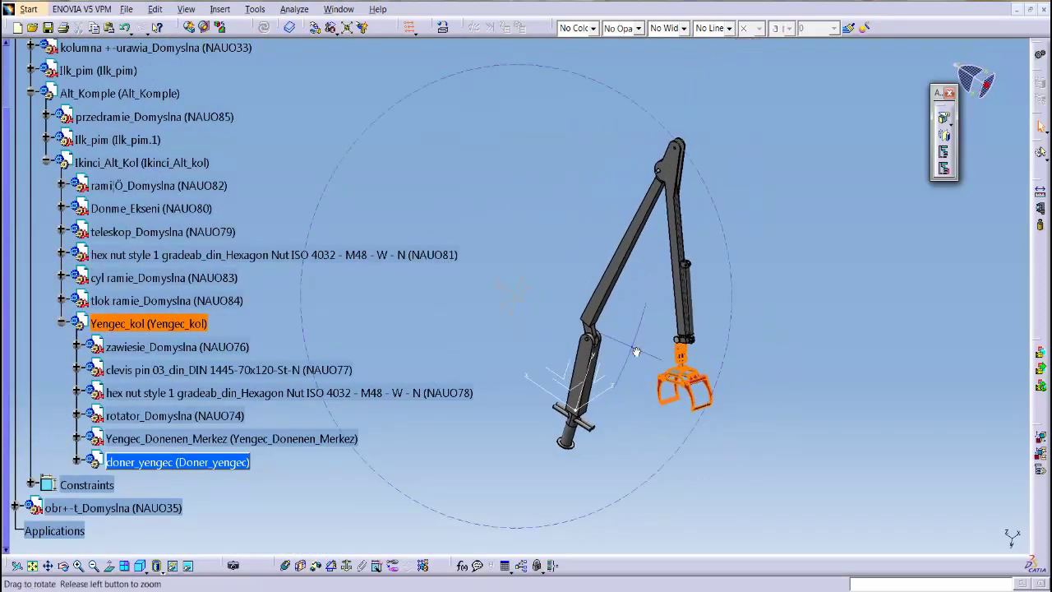
{"action": "left_click", "coordinate": [62, 324]}
{"action": "middle_click_drag", "start_coordinate": [683, 317], "coordinate": [536, 279]}
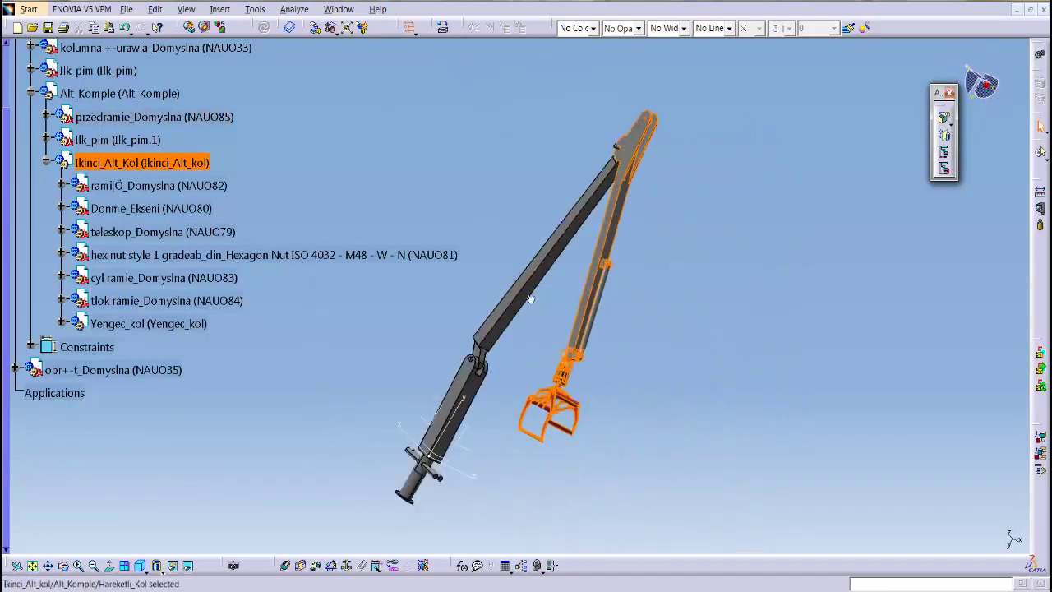
{"action": "middle_click_drag", "start_coordinate": [535, 279], "coordinate": [652, 362]}
{"action": "left_click", "coordinate": [65, 161]}
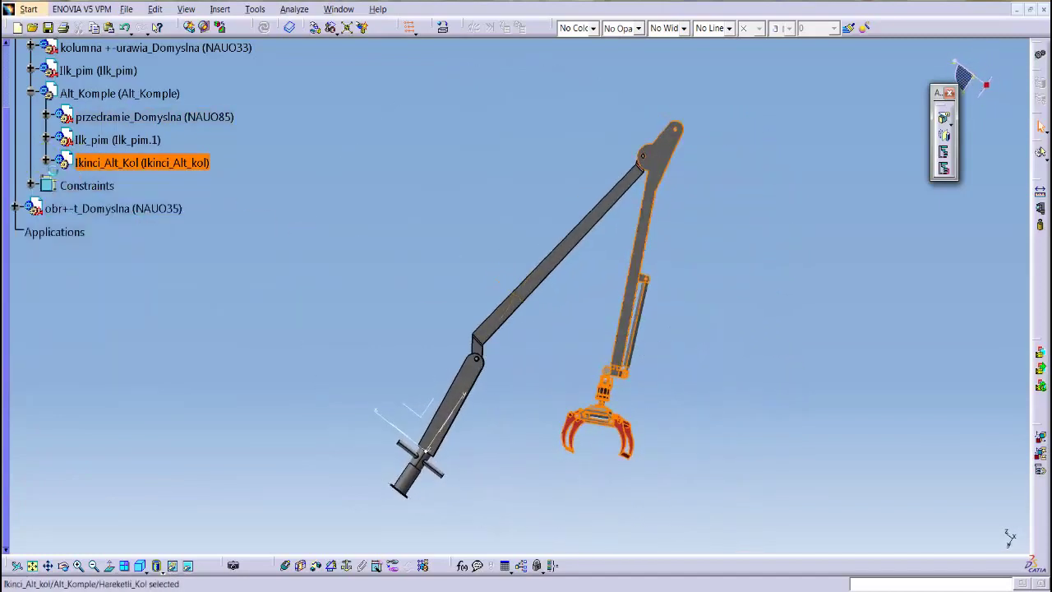
{"action": "mouse_move", "coordinate": [593, 315]}
{"action": "middle_mouse_down"}
{"action": "mouse_move", "coordinate": [466, 365]}
{"action": "mouse_move", "coordinate": [352, 326]}
{"action": "middle_mouse_up"}
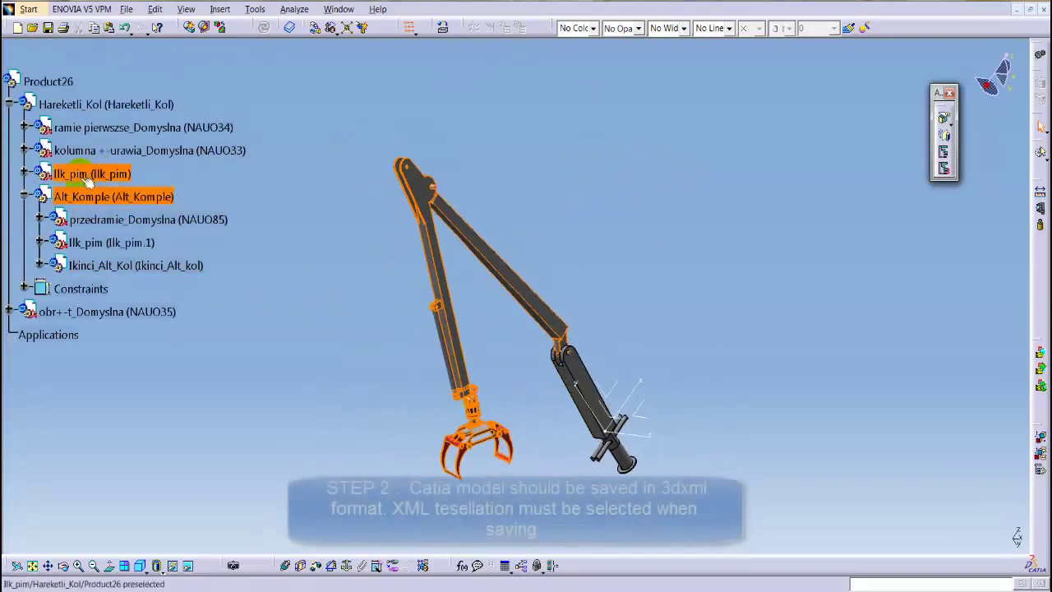
{"action": "left_click", "coordinate": [70, 104]}
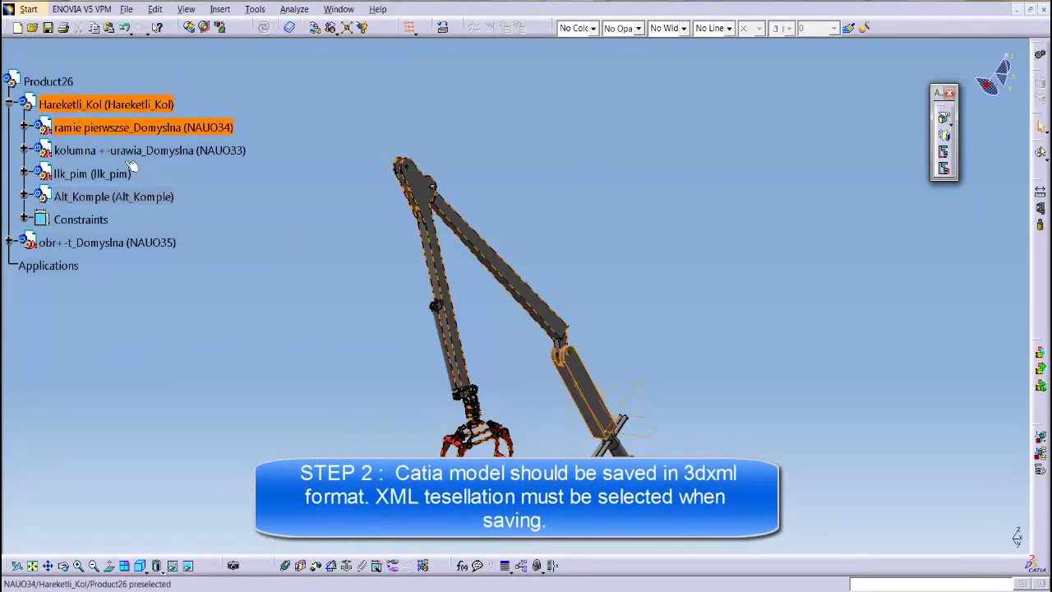
{"action": "mouse_move", "coordinate": [536, 294]}
{"action": "middle_mouse_down"}
{"action": "mouse_move", "coordinate": [618, 280]}
{"action": "mouse_move", "coordinate": [682, 317]}
{"action": "middle_mouse_up"}
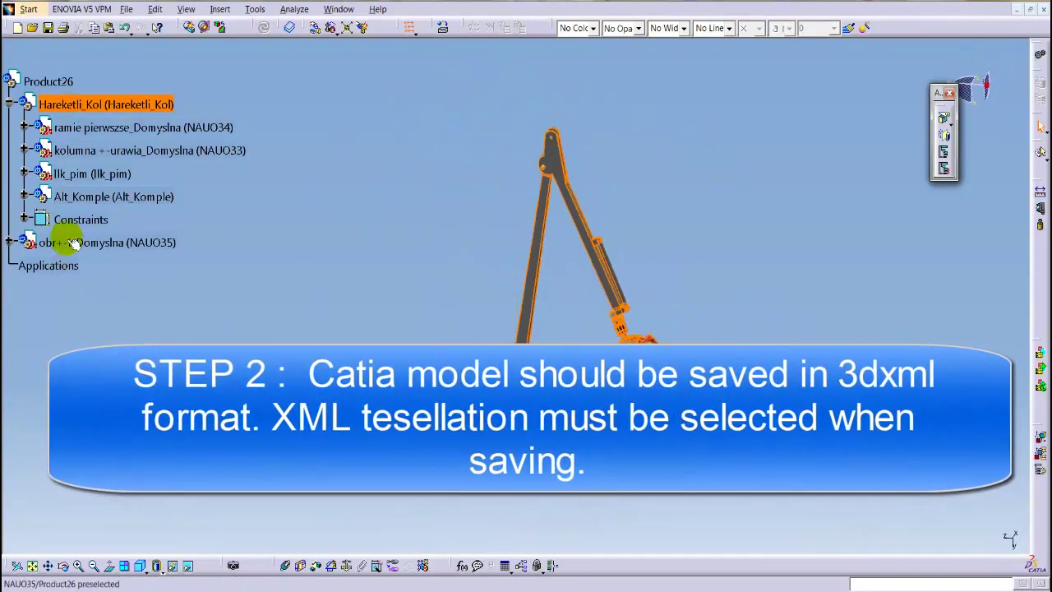
Undo the last manipulation and zoom out to frame the whole crane
{"action": "left_click", "coordinate": [126, 28]}
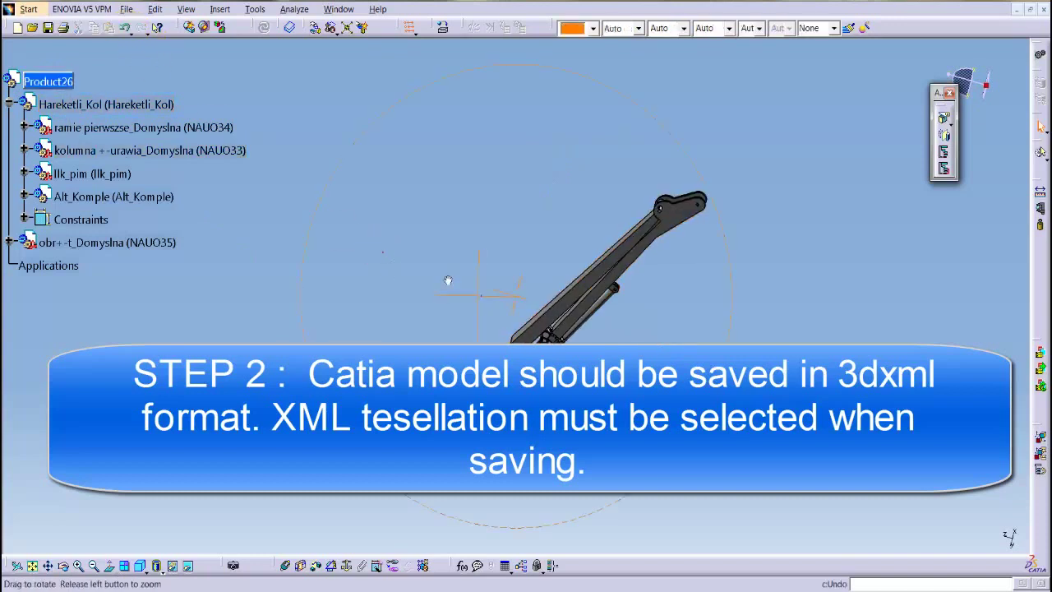
{"action": "middle_click_drag", "start_coordinate": [417, 244], "coordinate": [50, 96]}
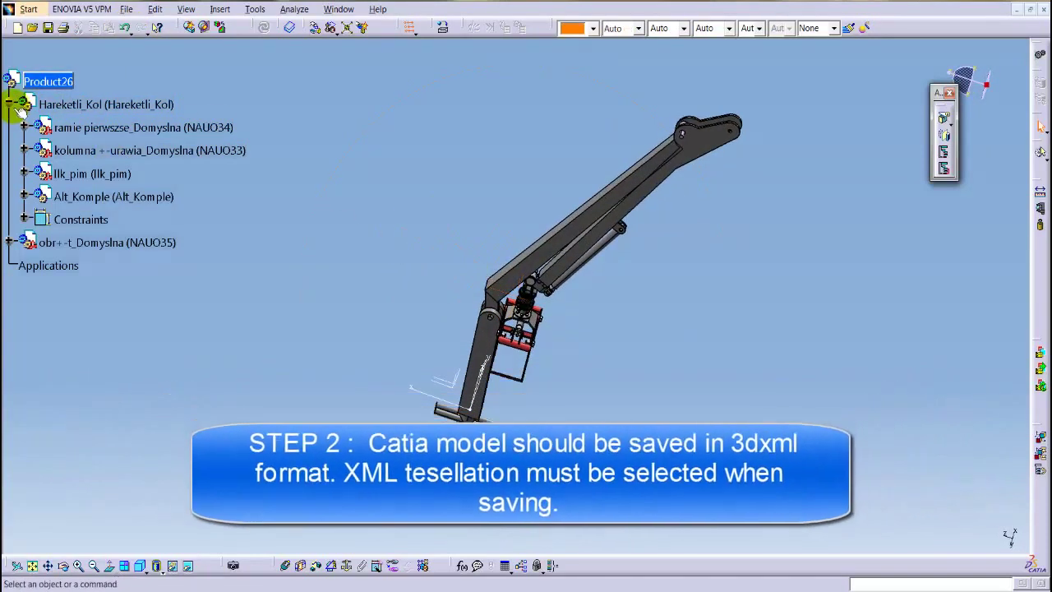
{"action": "left_click", "coordinate": [126, 9]}
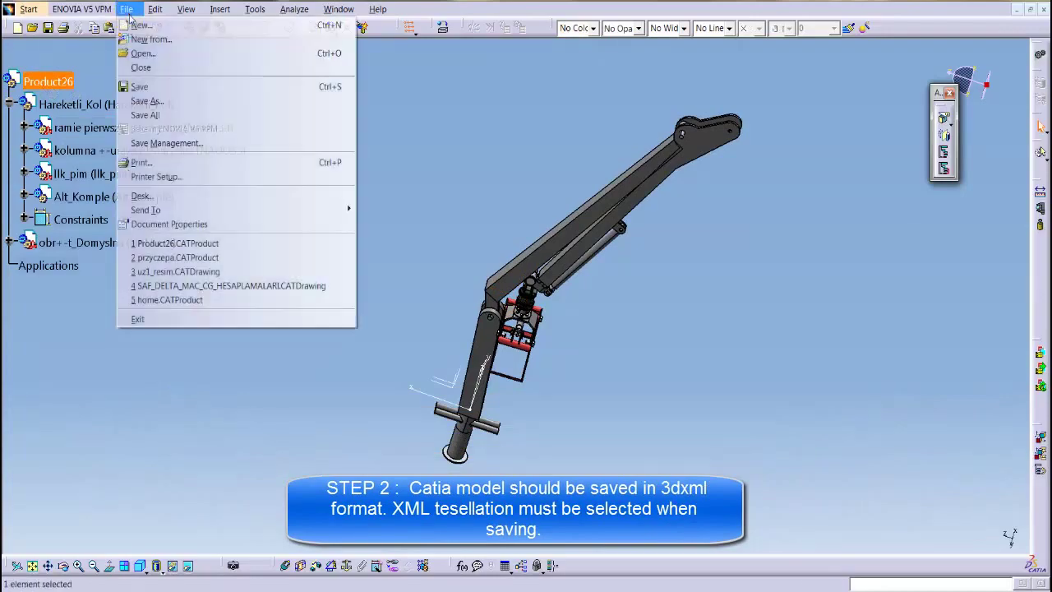
Enable Xml Tessellation on the 3D XML tab of Tools > Options
{"action": "left_click", "coordinate": [145, 87]}
{"action": "left_click", "coordinate": [255, 9]}
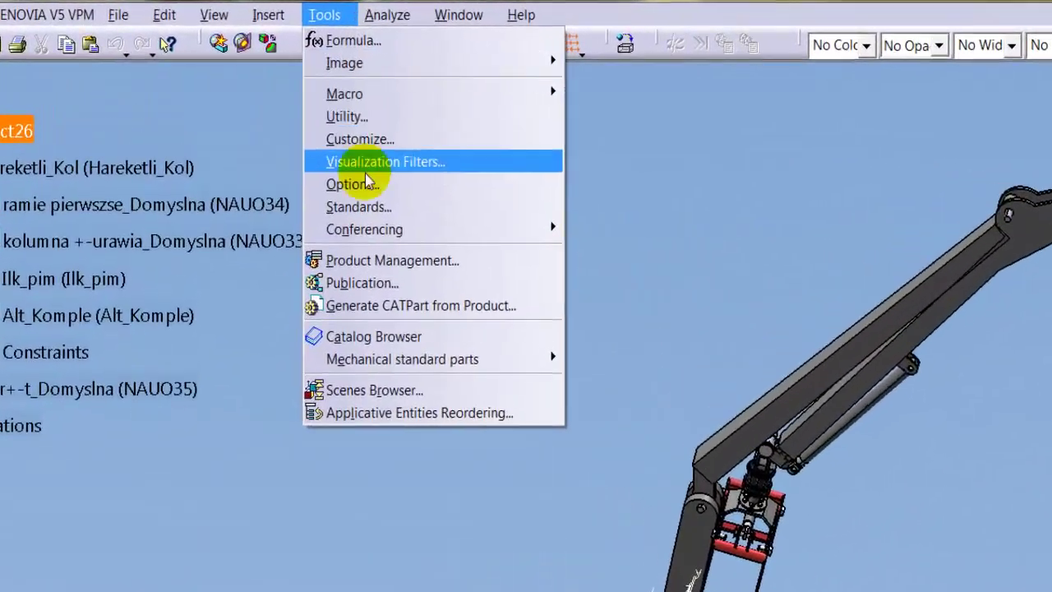
{"action": "left_click", "coordinate": [275, 110]}
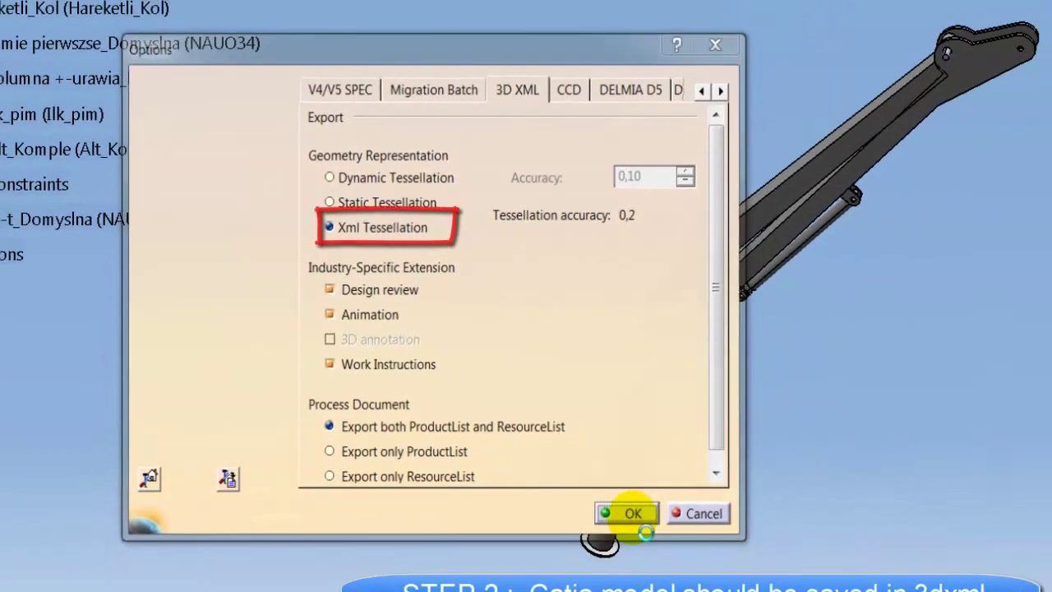
{"action": "left_click", "coordinate": [693, 550]}
Save the crane assembly as trailer in 3dxml format
{"action": "left_click", "coordinate": [126, 9]}
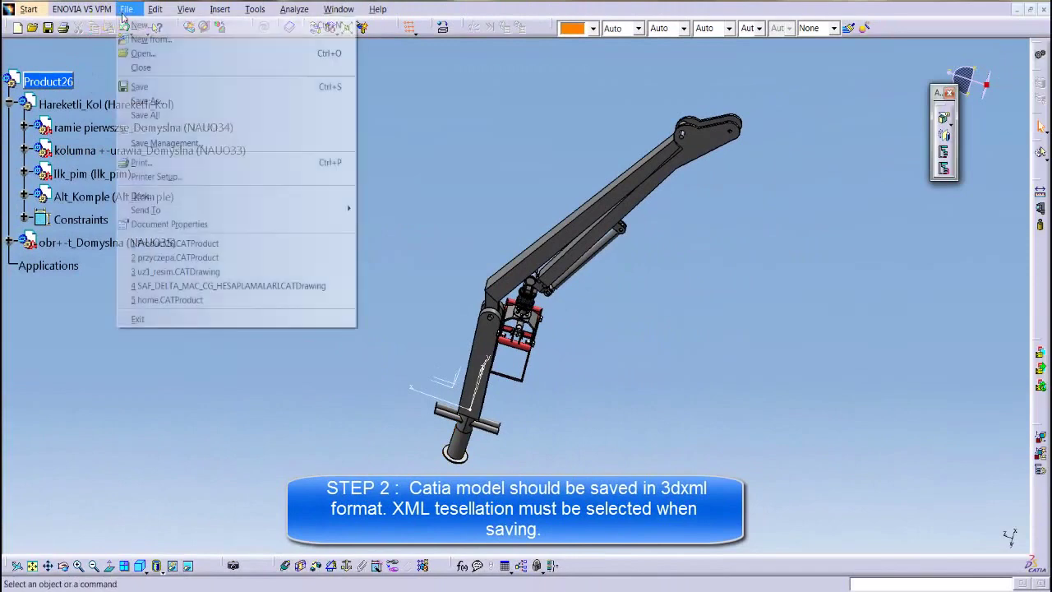
{"action": "left_click", "coordinate": [146, 100]}
{"action": "type", "text": "trailer"}
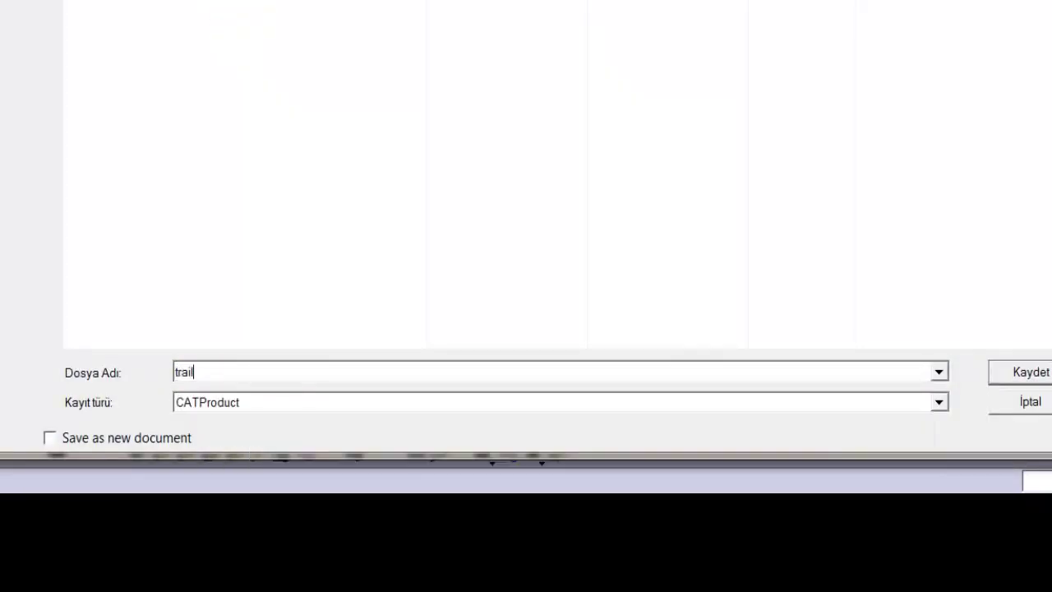
{"action": "left_click", "coordinate": [366, 402]}
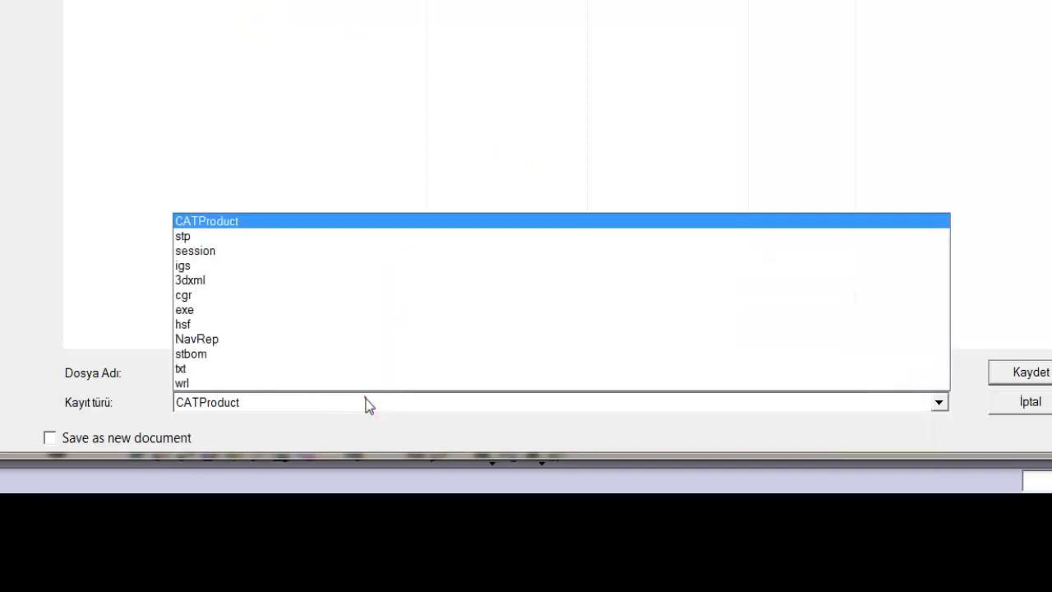
{"action": "left_click", "coordinate": [328, 284]}
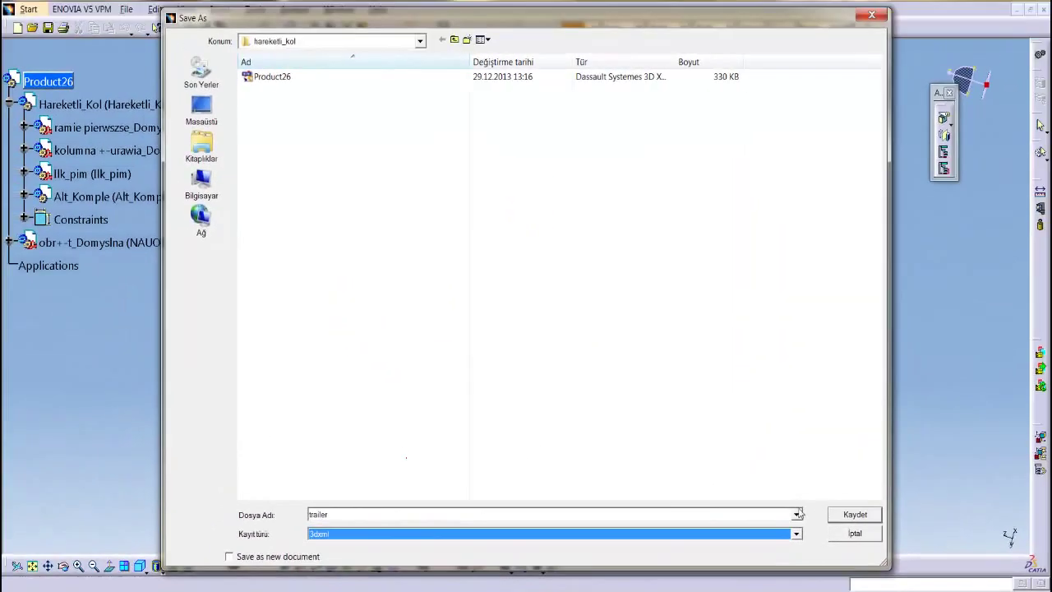
{"action": "left_click", "coordinate": [850, 516]}
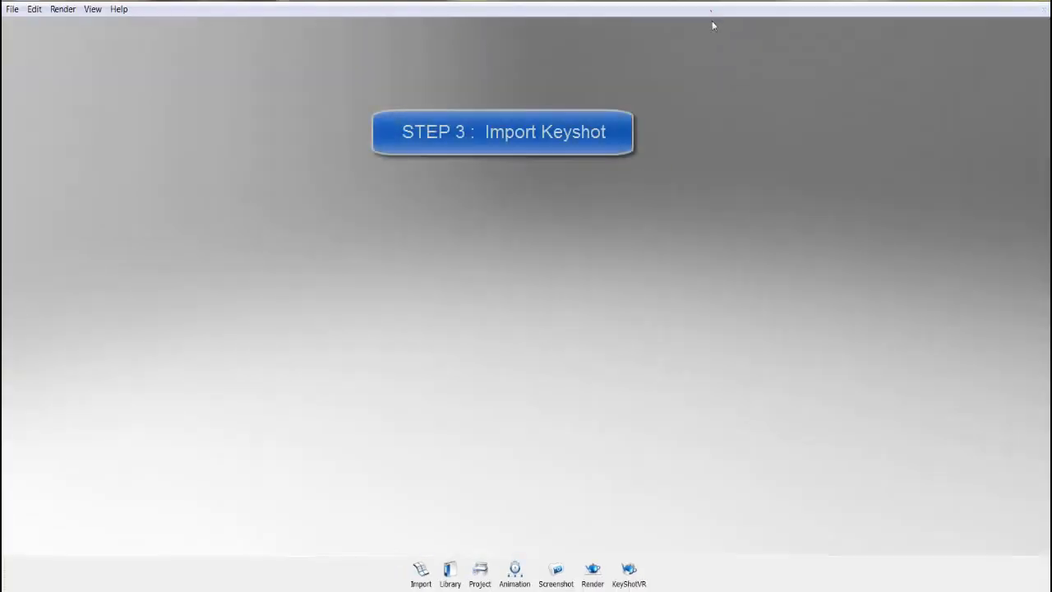
Import trailer.3dxml from the hareketli_kol folder into KeyShot with Up orientation
{"action": "left_click", "coordinate": [406, 476]}
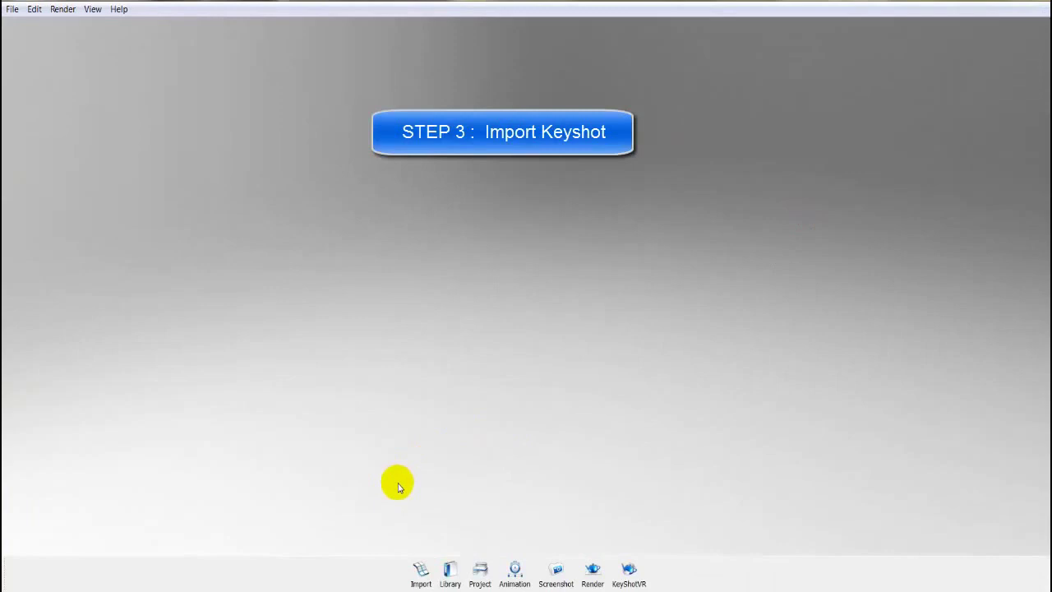
{"action": "key", "text": "ctrl+i"}
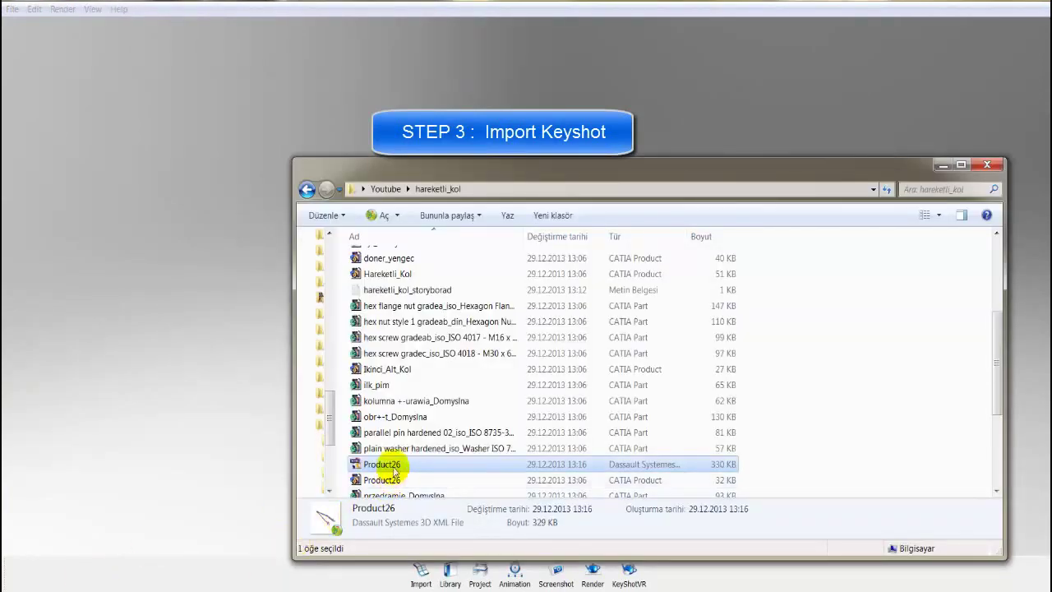
{"action": "scroll", "coordinate": [395, 470], "scroll_direction": "down", "scroll_amount": 3}
{"action": "left_click_drag", "start_coordinate": [385, 458], "coordinate": [180, 355]}
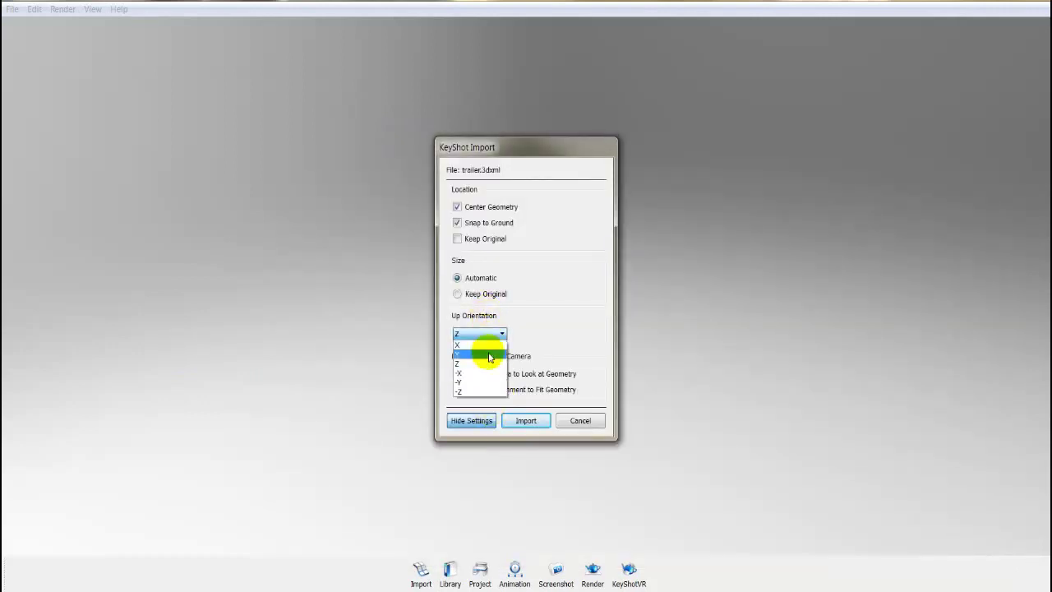
{"action": "left_click", "coordinate": [524, 420]}
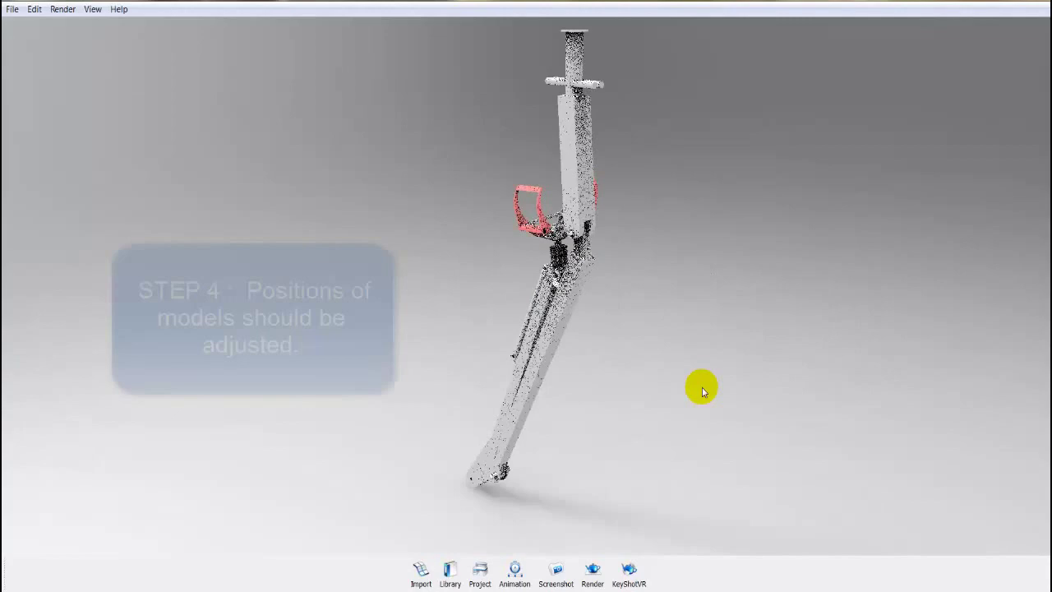
{"action": "mouse_move", "coordinate": [702, 392]}
{"action": "left_mouse_down"}
{"action": "mouse_move", "coordinate": [617, 402]}
{"action": "mouse_move", "coordinate": [616, 382]}
{"action": "left_mouse_up"}
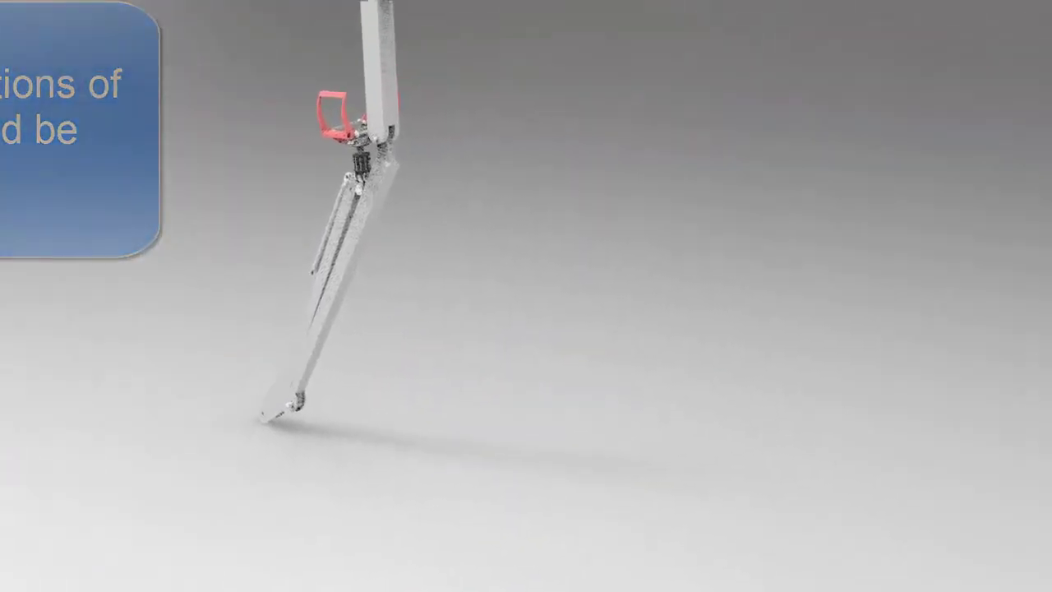
Give the trailer model a 180° X rotation and Y translation of -0,2
{"action": "key", "text": "space"}
{"action": "left_click", "coordinate": [549, 40]}
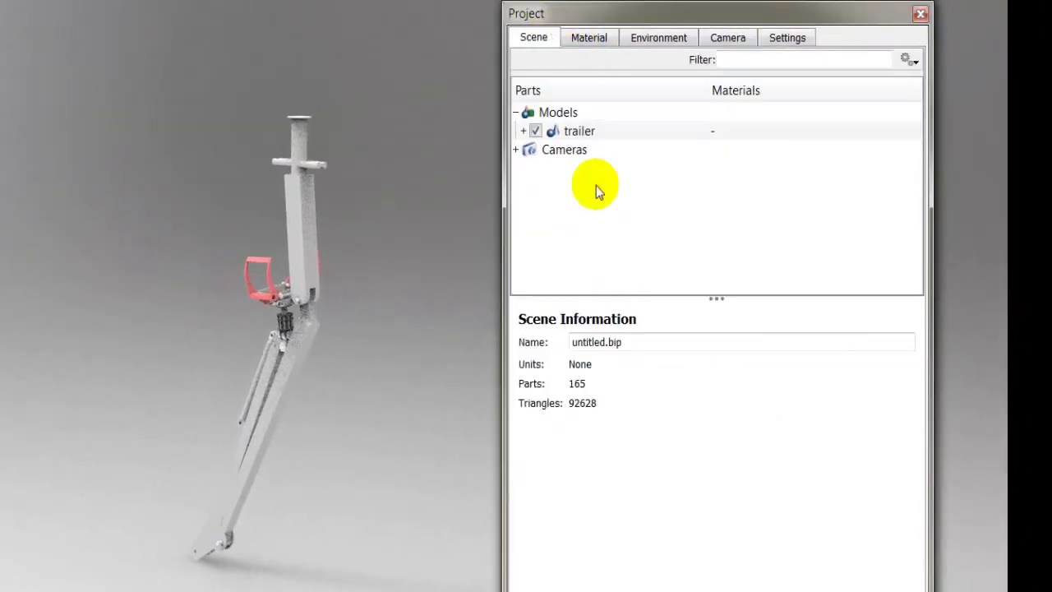
{"action": "double_click", "coordinate": [575, 132]}
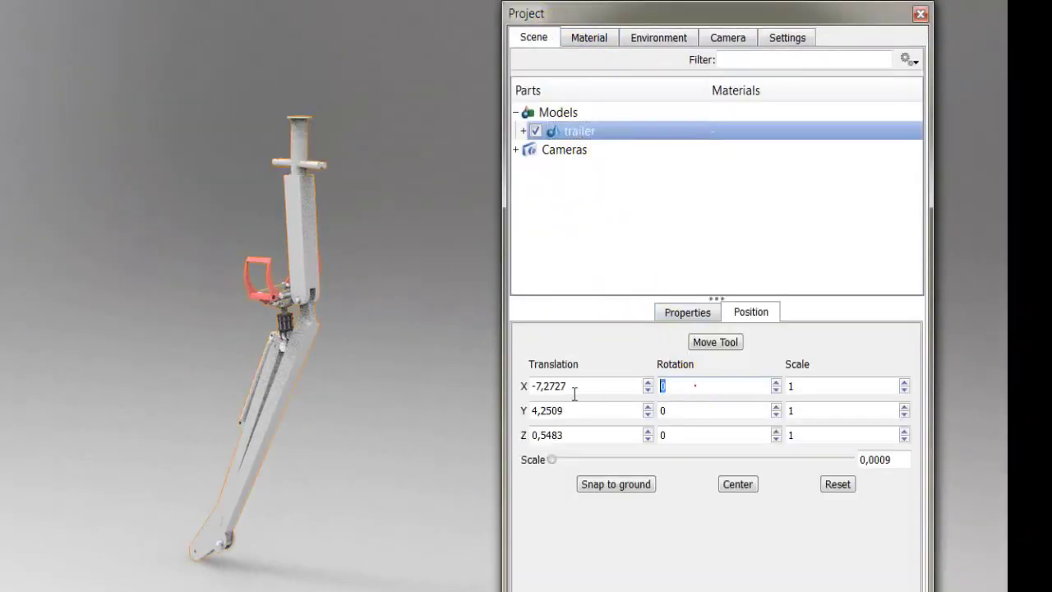
{"action": "type", "text": "180"}
{"action": "key", "text": "Tab"}
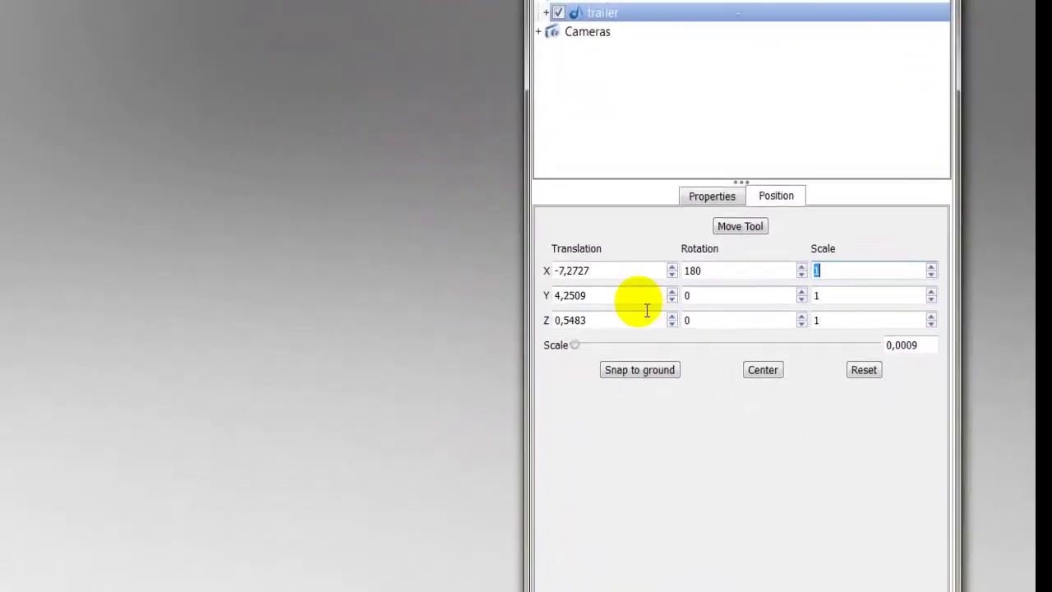
{"action": "left_click_drag", "start_coordinate": [764, 329], "coordinate": [622, 329]}
{"action": "type", "text": "-,"}
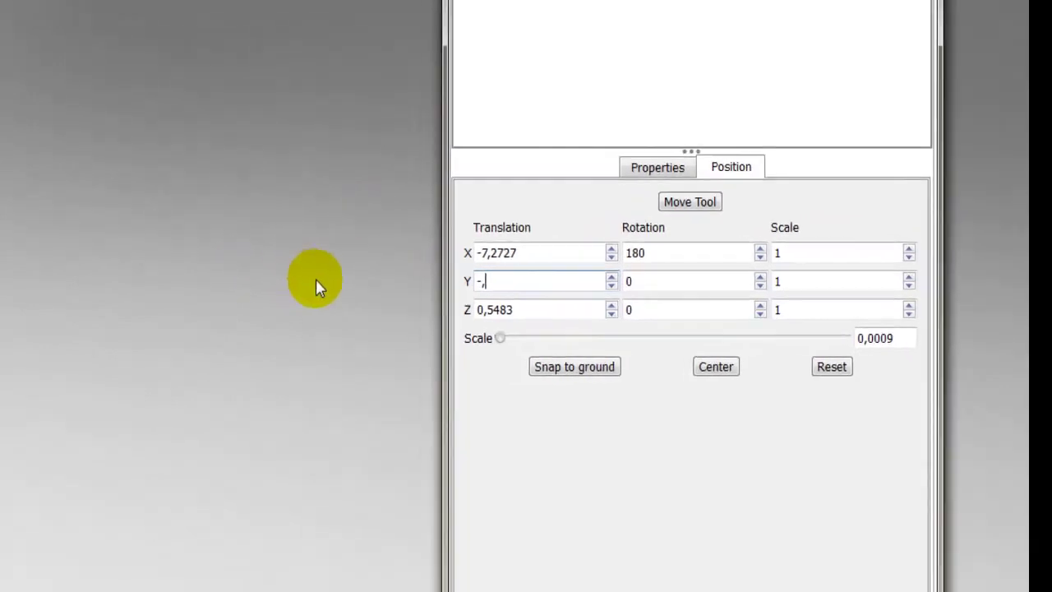
{"action": "type", "text": "0,2"}
{"action": "key", "text": "Tab"}
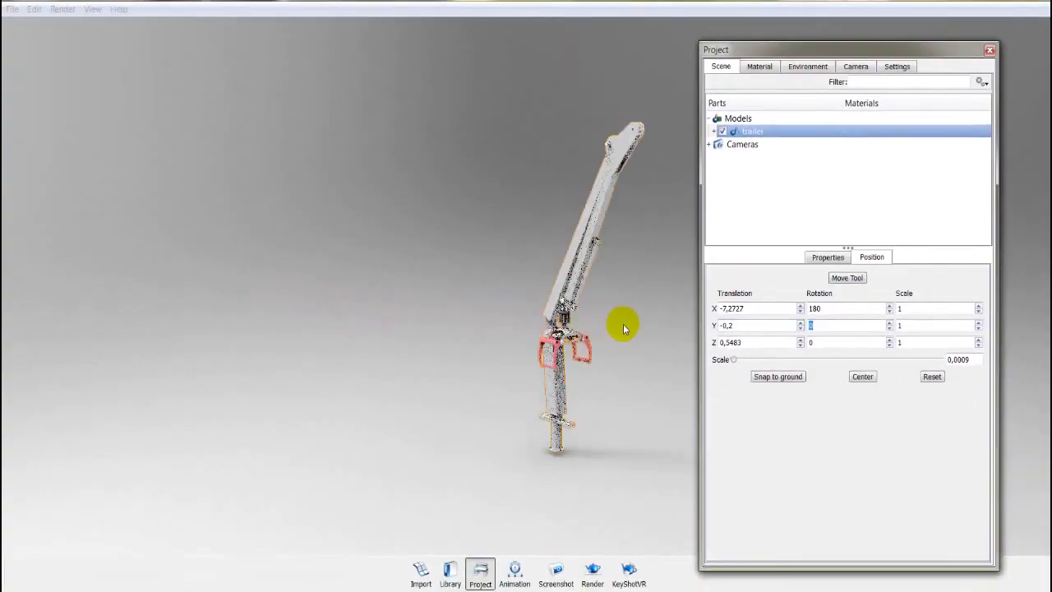
{"action": "left_click_drag", "start_coordinate": [623, 329], "coordinate": [491, 430]}
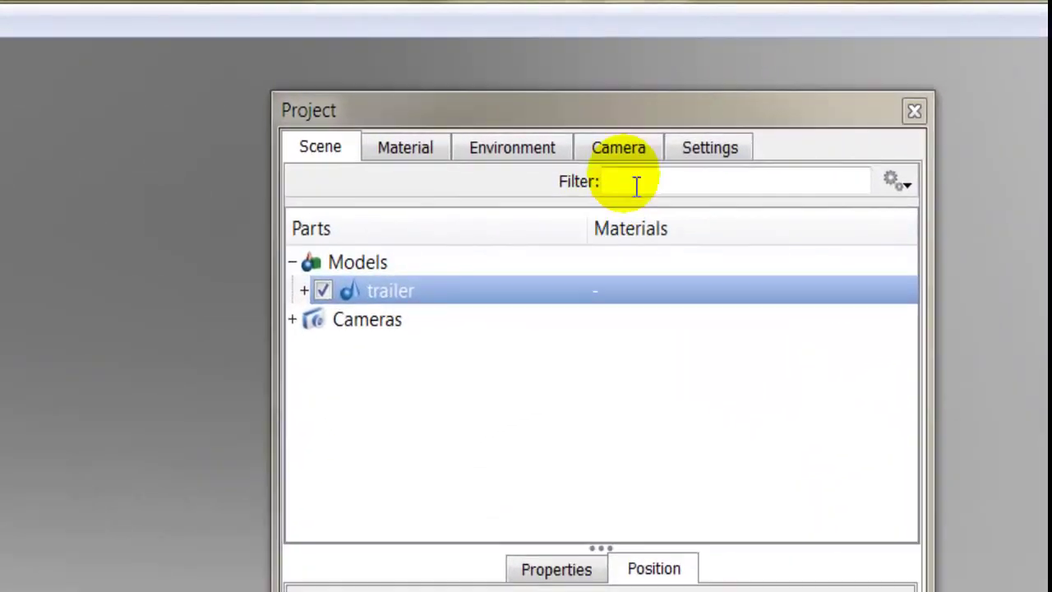
Set the camera's look-at point on the crane's boom head and close the Project window
{"action": "left_click", "coordinate": [848, 69]}
{"action": "left_click", "coordinate": [736, 386]}
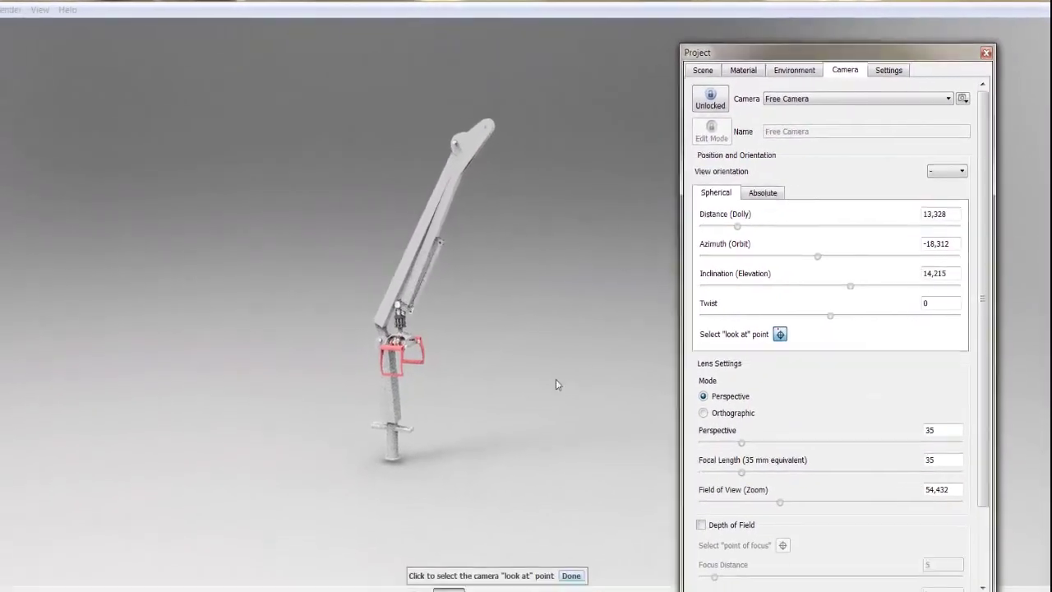
{"action": "left_click", "coordinate": [423, 329]}
{"action": "left_click", "coordinate": [630, 306]}
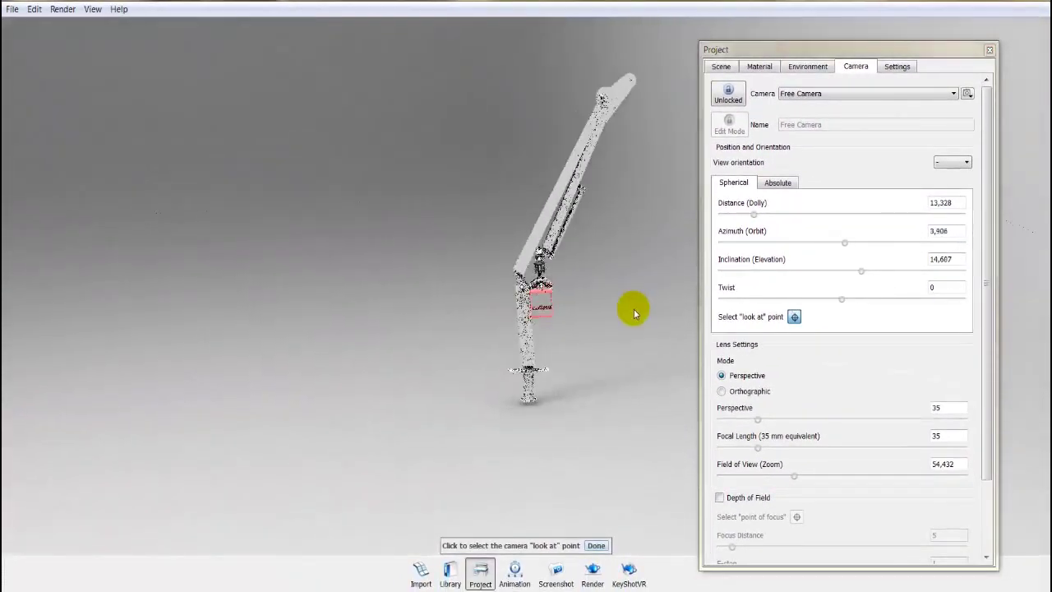
{"action": "mouse_move", "coordinate": [640, 452]}
{"action": "left_mouse_down"}
{"action": "mouse_move", "coordinate": [388, 439]}
{"action": "mouse_move", "coordinate": [343, 387]}
{"action": "mouse_move", "coordinate": [599, 211]}
{"action": "mouse_move", "coordinate": [865, 162]}
{"action": "left_mouse_up"}
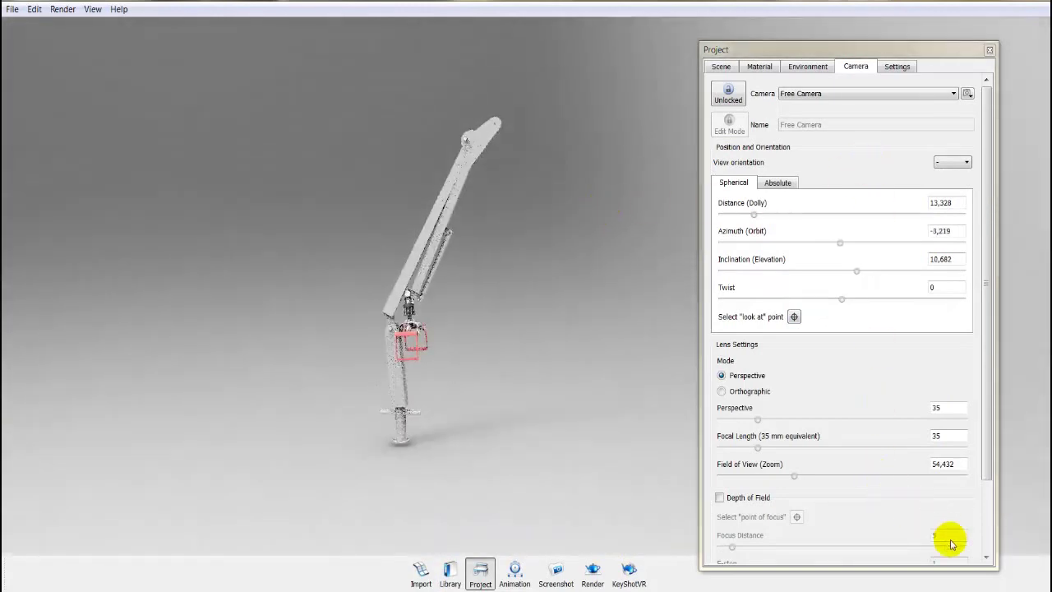
{"action": "left_click", "coordinate": [990, 51]}
{"action": "mouse_move", "coordinate": [589, 316]}
{"action": "left_mouse_down"}
{"action": "mouse_move", "coordinate": [692, 298]}
{"action": "mouse_move", "coordinate": [575, 294]}
{"action": "left_mouse_up"}
{"action": "scroll", "coordinate": [574, 294], "scroll_direction": "up", "scroll_amount": 3}
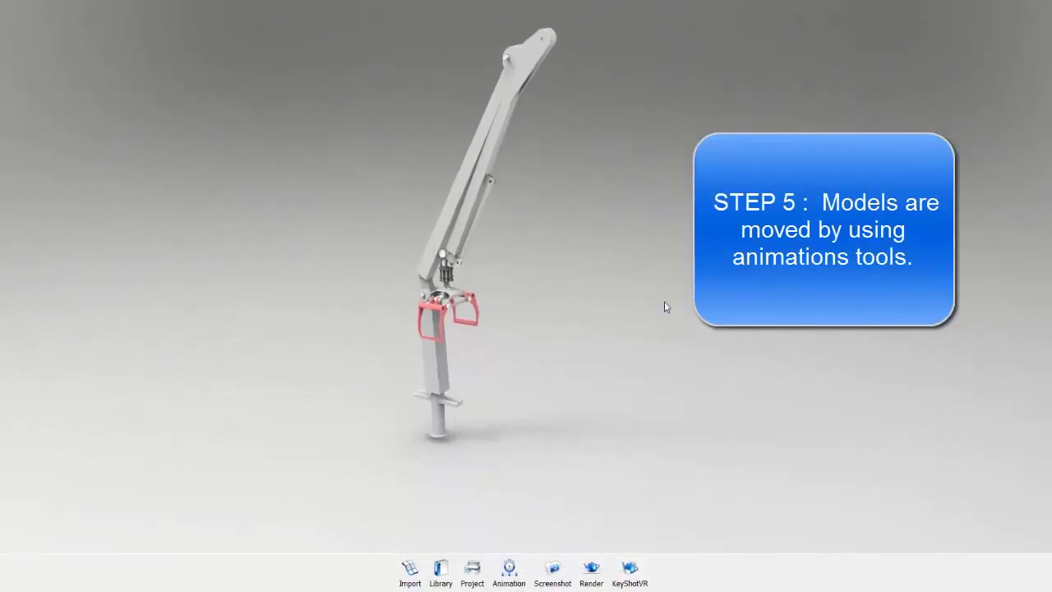
Start a Rotation animation in the Animation Wizard targeting Alt_Komple under Hareketli_Kol
{"action": "left_click_drag", "start_coordinate": [664, 301], "coordinate": [476, 389]}
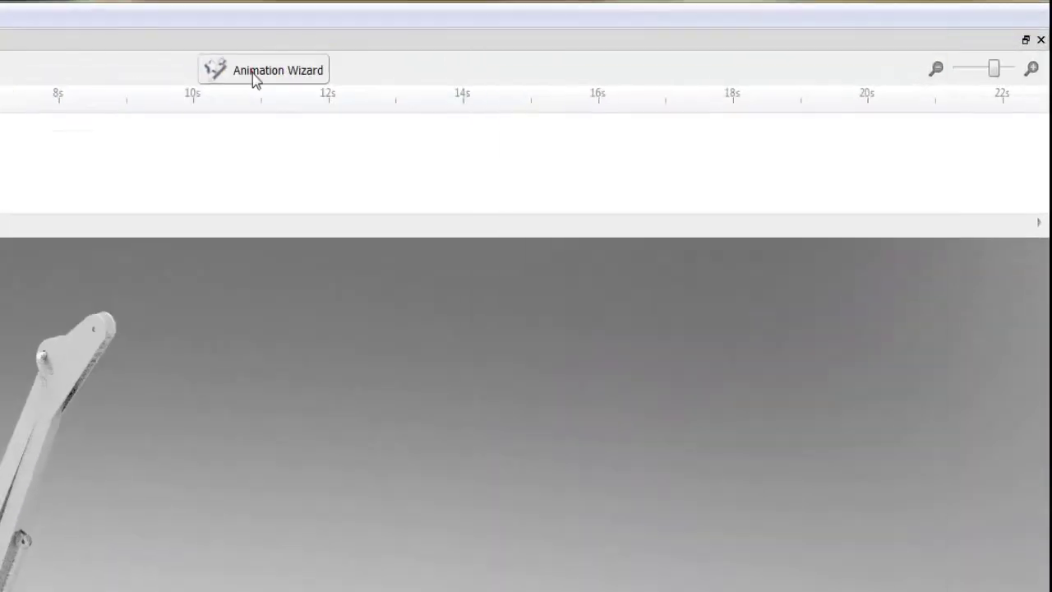
{"action": "left_click", "coordinate": [252, 73]}
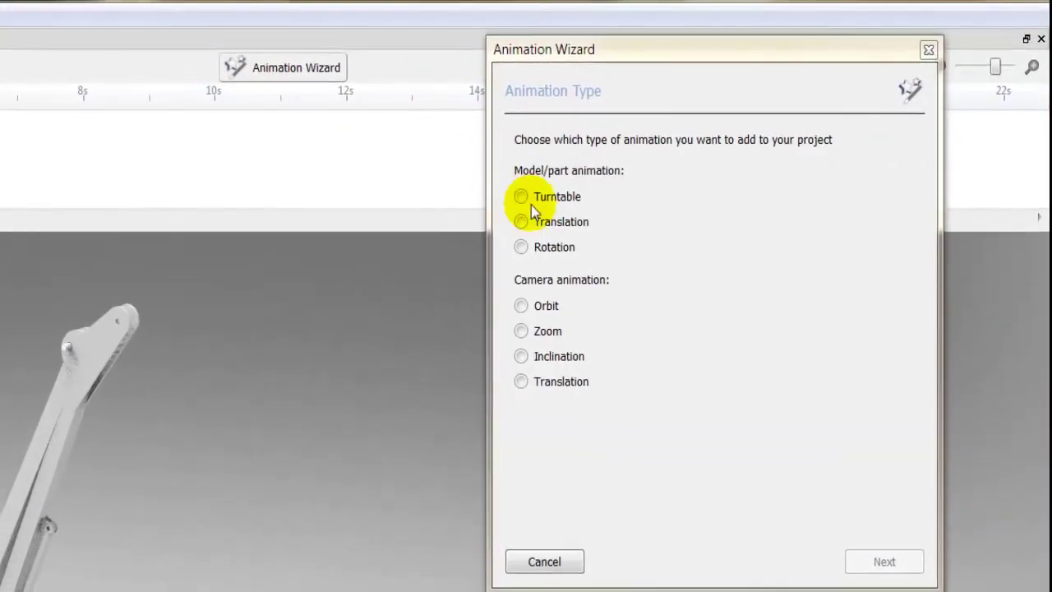
{"action": "left_click", "coordinate": [543, 236]}
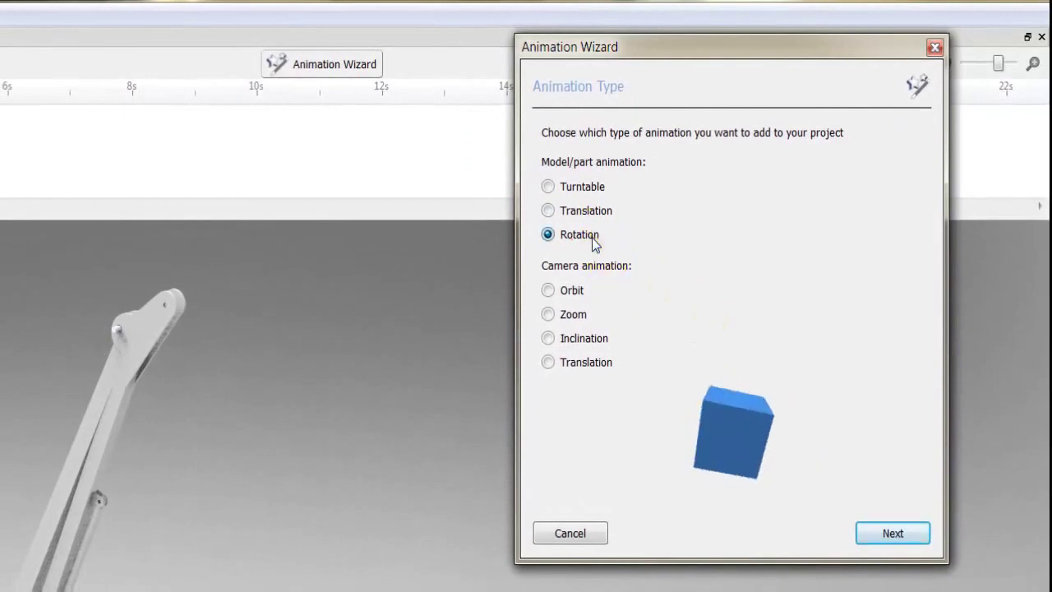
{"action": "left_click", "coordinate": [893, 533]}
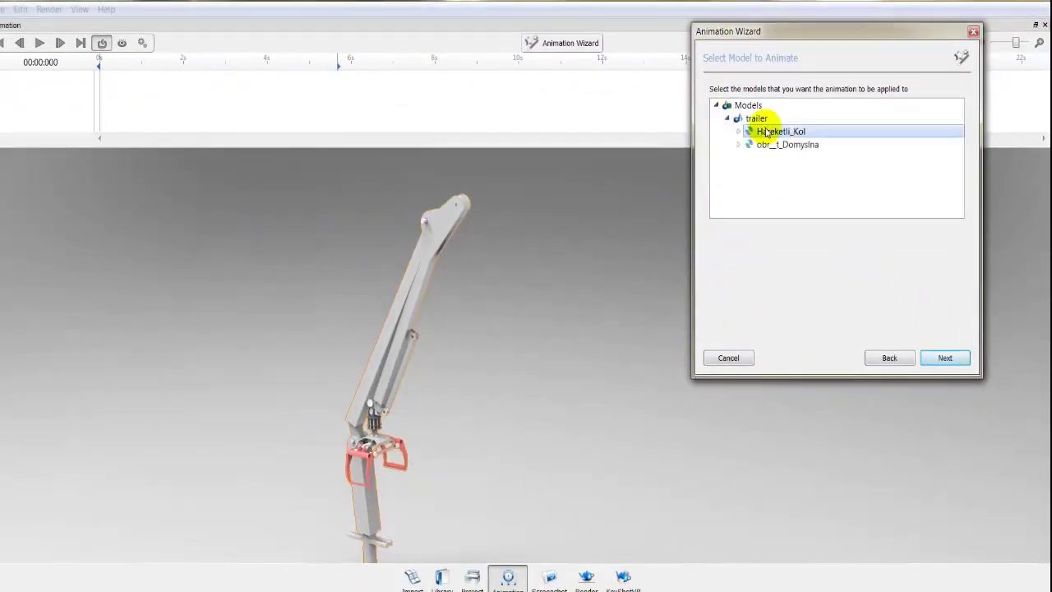
{"action": "double_click", "coordinate": [765, 132]}
{"action": "left_click", "coordinate": [770, 146]}
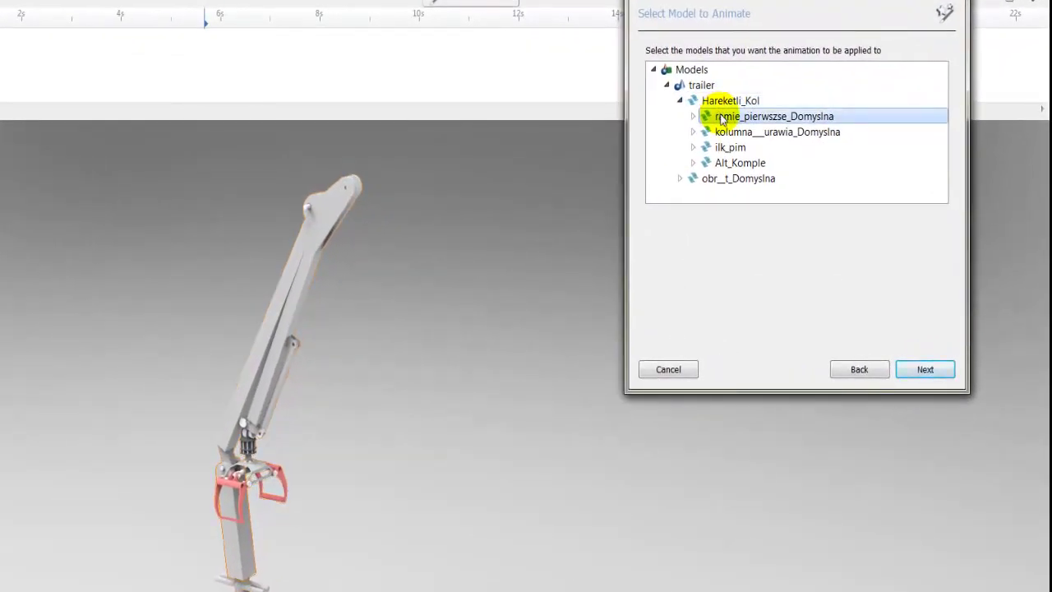
{"action": "left_click", "coordinate": [726, 136]}
{"action": "left_click", "coordinate": [730, 147]}
{"action": "left_click", "coordinate": [740, 163]}
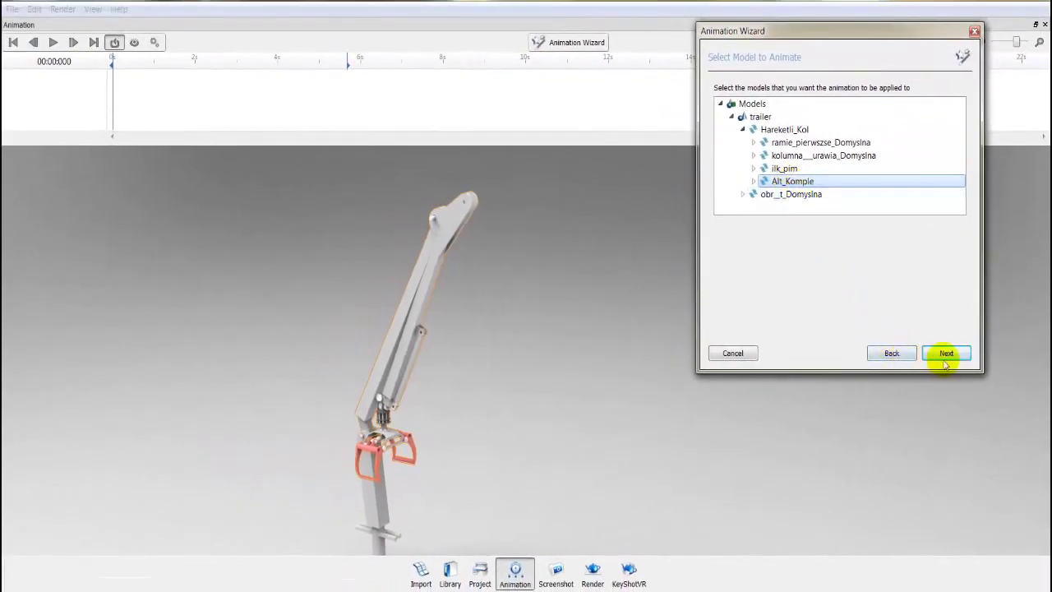
{"action": "left_click", "coordinate": [947, 355]}
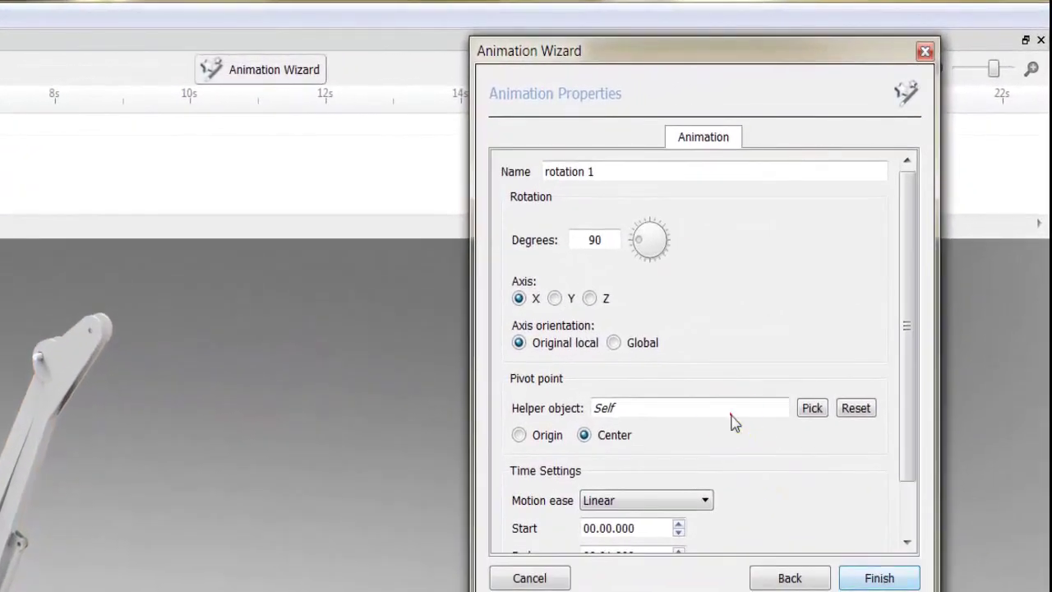
Set the helper part ilk_pim as the rotation pivot
{"action": "left_click", "coordinate": [807, 411]}
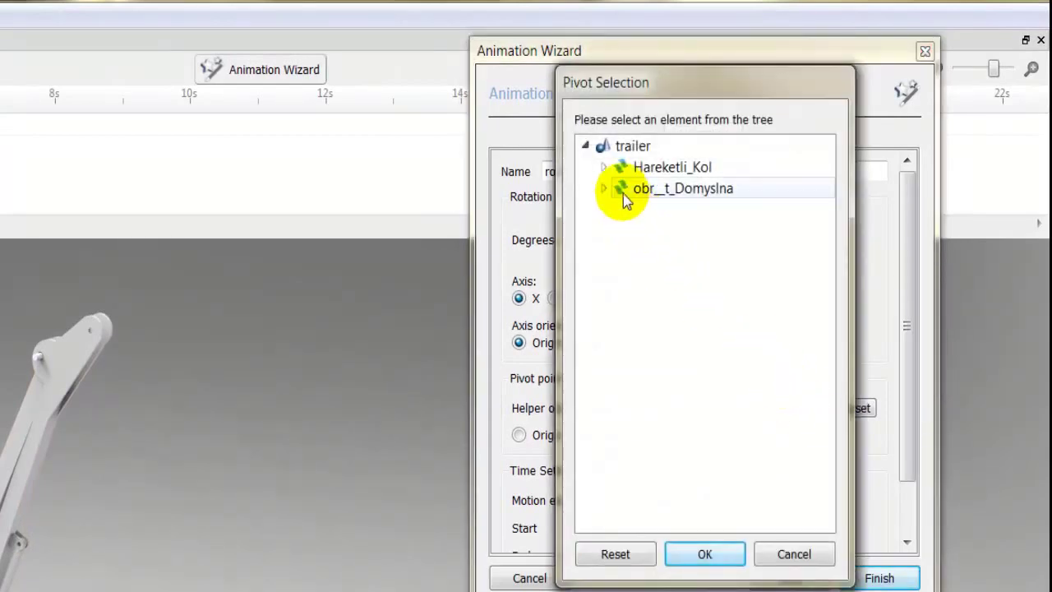
{"action": "left_click", "coordinate": [606, 164]}
{"action": "left_click", "coordinate": [689, 214]}
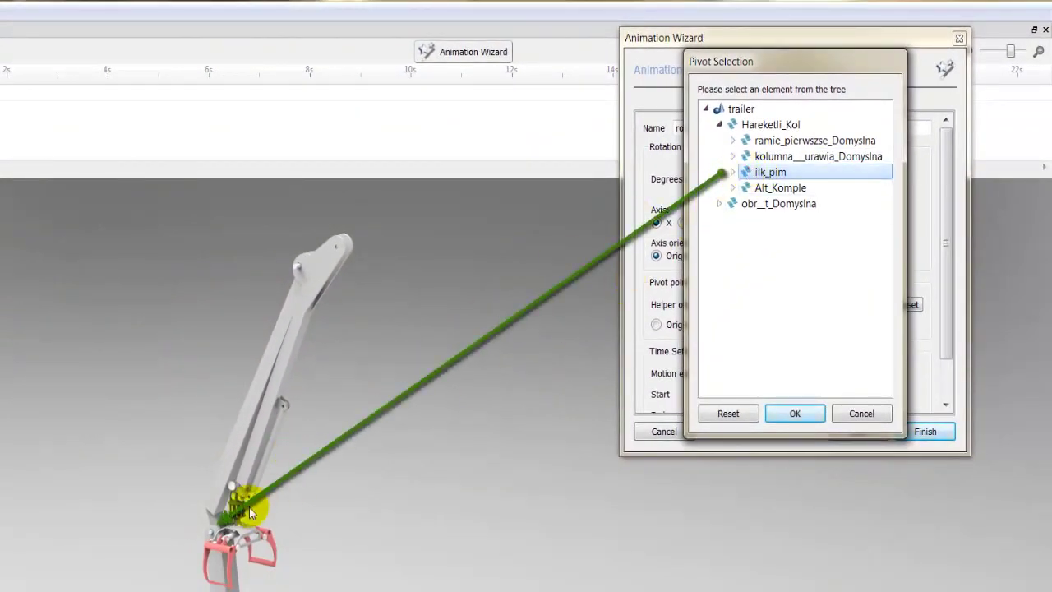
{"action": "left_click", "coordinate": [795, 413]}
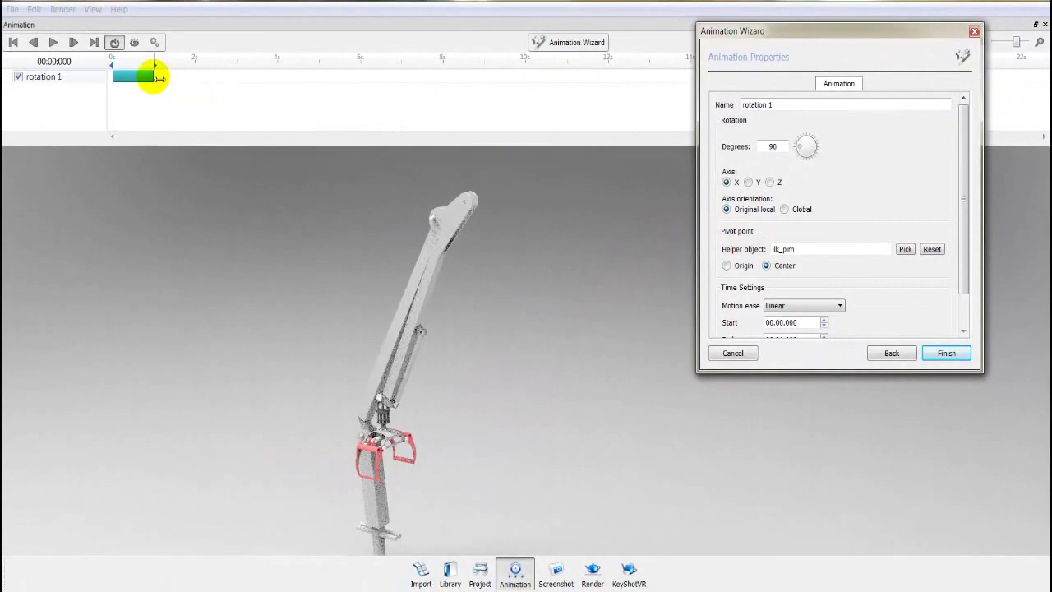
{"action": "mouse_move", "coordinate": [156, 78]}
{"action": "left_mouse_down"}
{"action": "mouse_move", "coordinate": [252, 78]}
{"action": "mouse_move", "coordinate": [129, 71]}
{"action": "mouse_move", "coordinate": [144, 65]}
{"action": "left_mouse_up"}
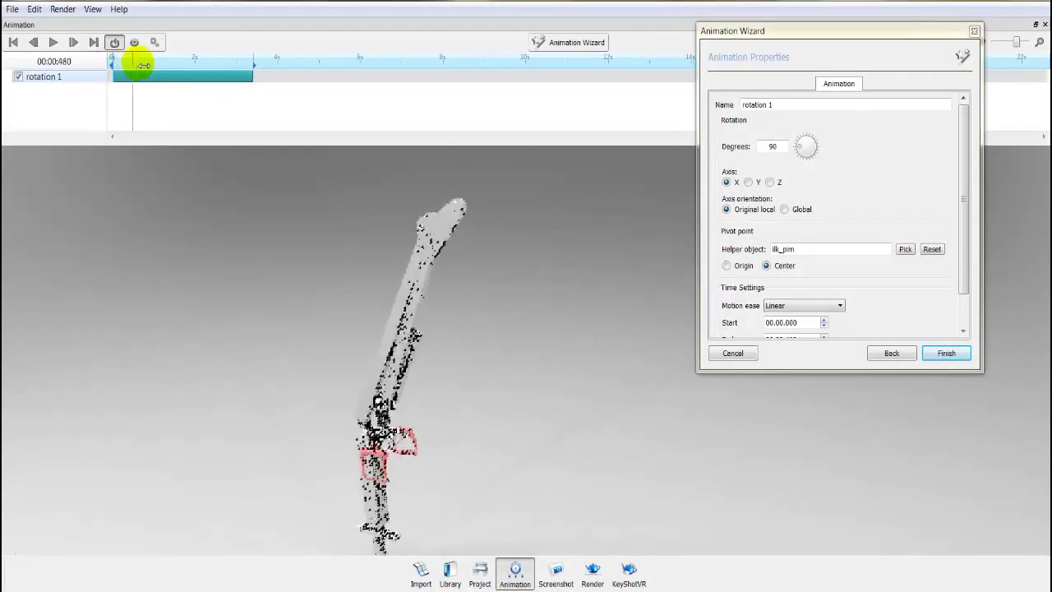
{"action": "left_click_drag", "start_coordinate": [144, 65], "coordinate": [113, 65]}
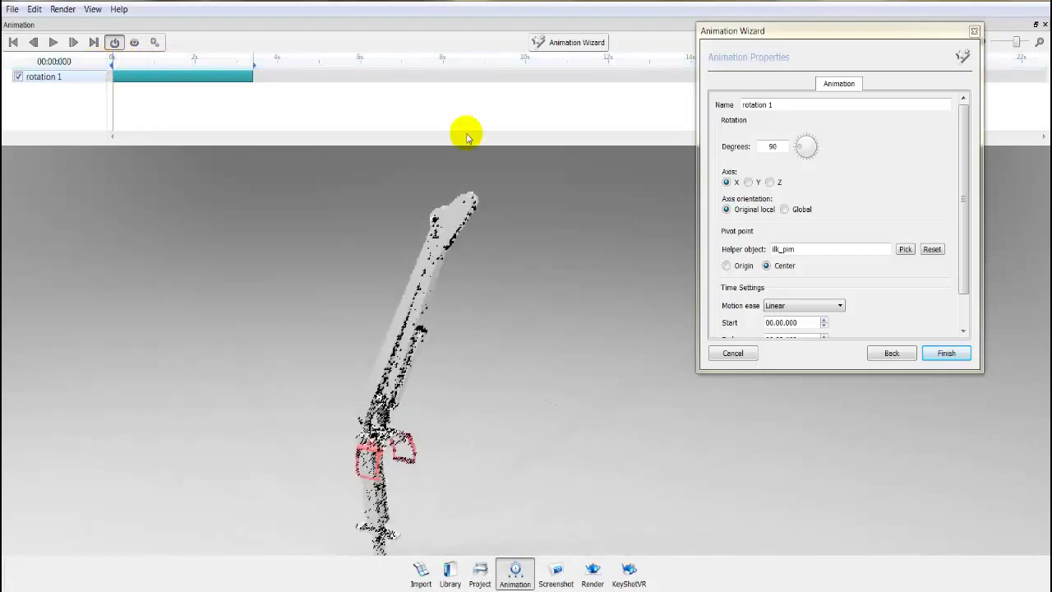
Rotate about the Z axis by -30 degrees, preview on the timeline, and finish rotation 1
{"action": "left_click", "coordinate": [748, 181]}
{"action": "left_click", "coordinate": [169, 96]}
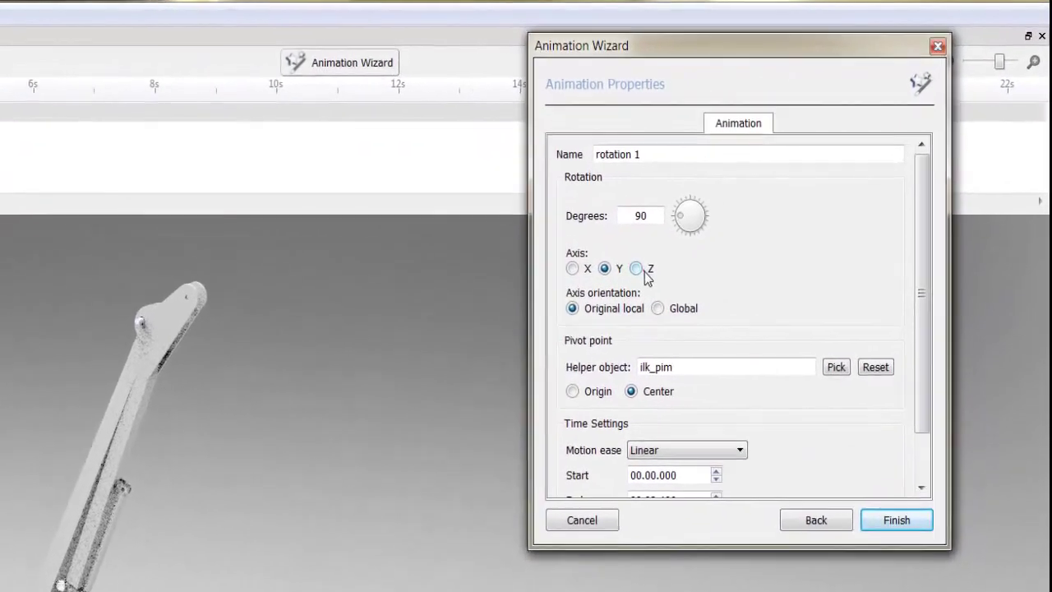
{"action": "left_click", "coordinate": [769, 181]}
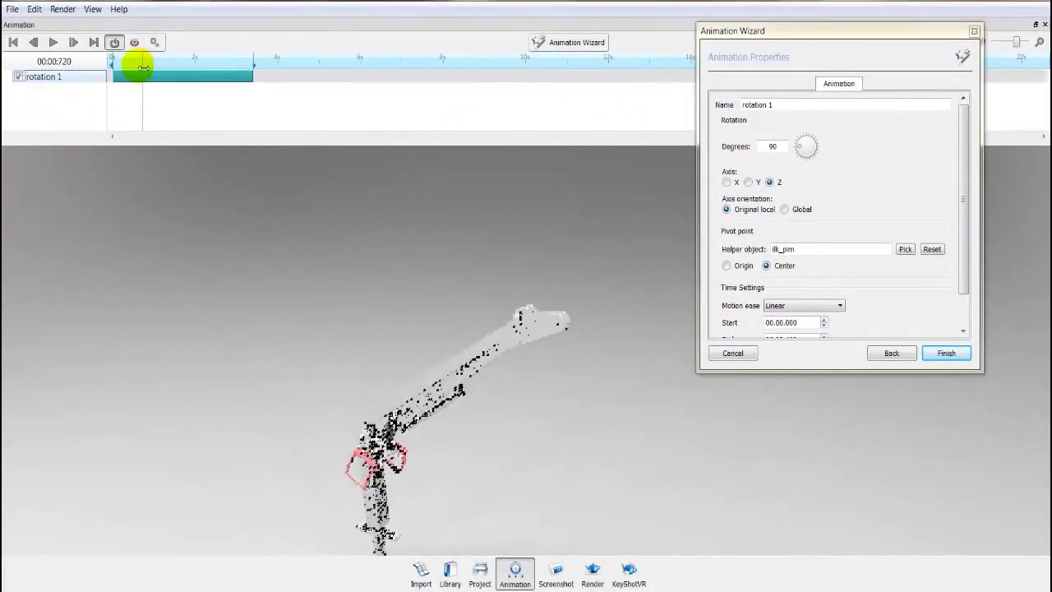
{"action": "left_click", "coordinate": [766, 149]}
{"action": "type", "text": "-90"}
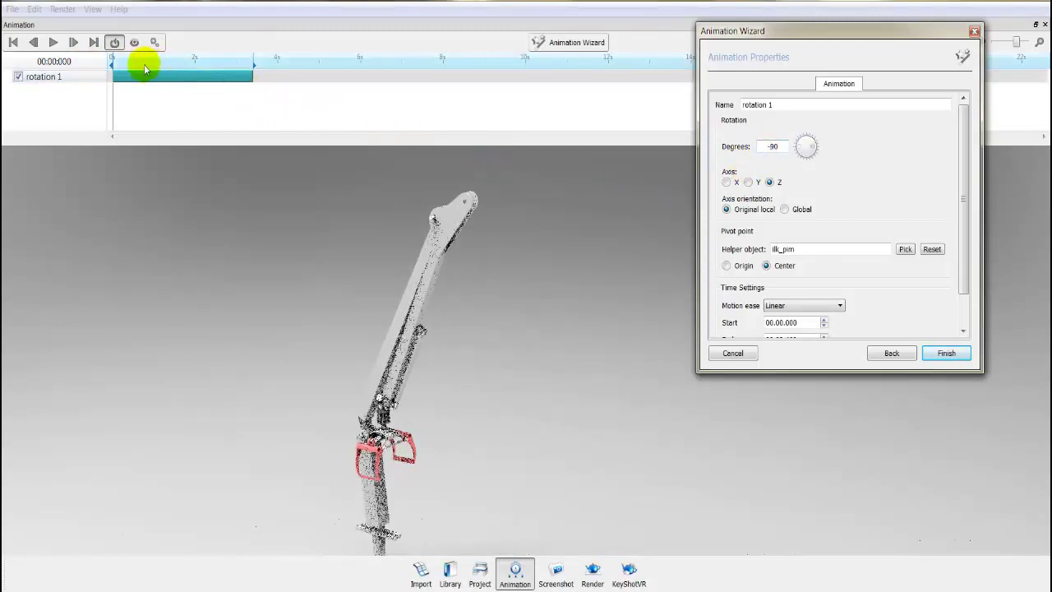
{"action": "mouse_move", "coordinate": [138, 63]}
{"action": "left_mouse_down"}
{"action": "mouse_move", "coordinate": [170, 64]}
{"action": "mouse_move", "coordinate": [107, 65]}
{"action": "mouse_move", "coordinate": [213, 70]}
{"action": "mouse_move", "coordinate": [129, 70]}
{"action": "mouse_move", "coordinate": [88, 84]}
{"action": "mouse_move", "coordinate": [223, 71]}
{"action": "mouse_move", "coordinate": [99, 71]}
{"action": "left_mouse_up"}
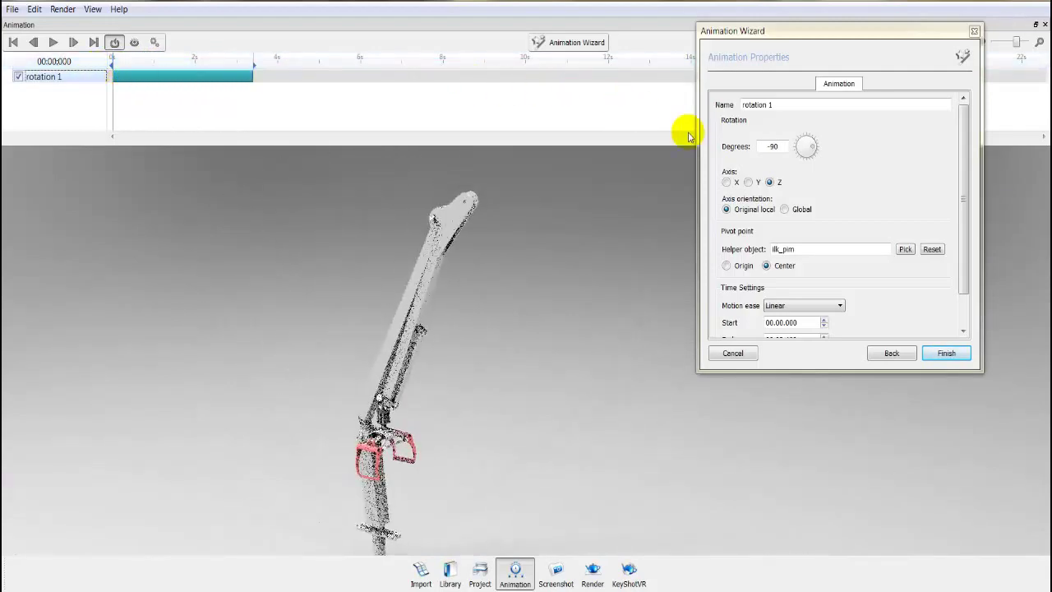
{"action": "left_click", "coordinate": [781, 156]}
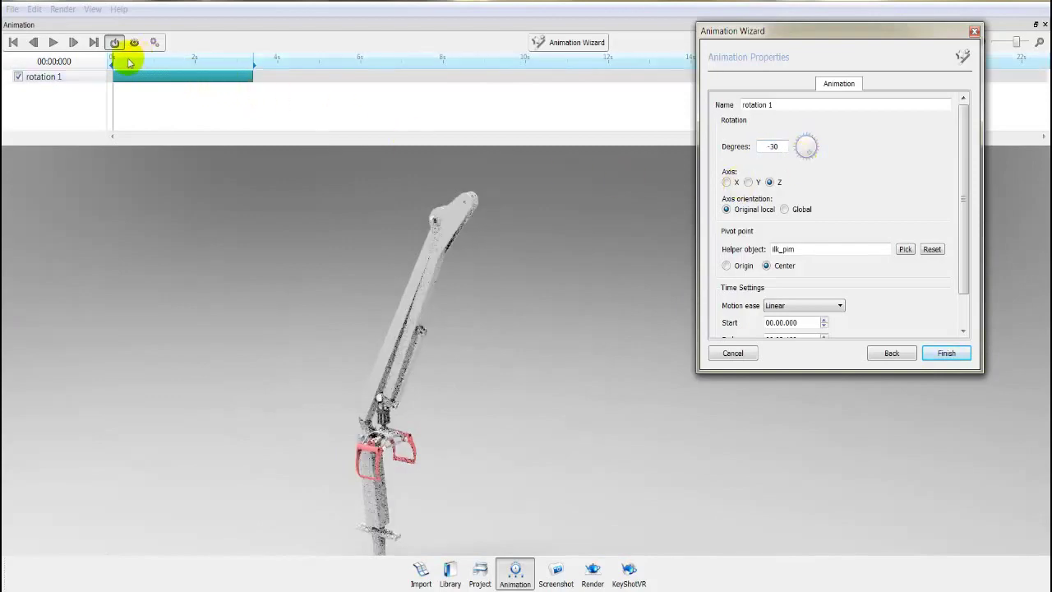
{"action": "mouse_move", "coordinate": [132, 57]}
{"action": "left_mouse_down"}
{"action": "mouse_move", "coordinate": [226, 64]}
{"action": "mouse_move", "coordinate": [71, 63]}
{"action": "mouse_move", "coordinate": [222, 64]}
{"action": "mouse_move", "coordinate": [111, 63]}
{"action": "left_mouse_up"}
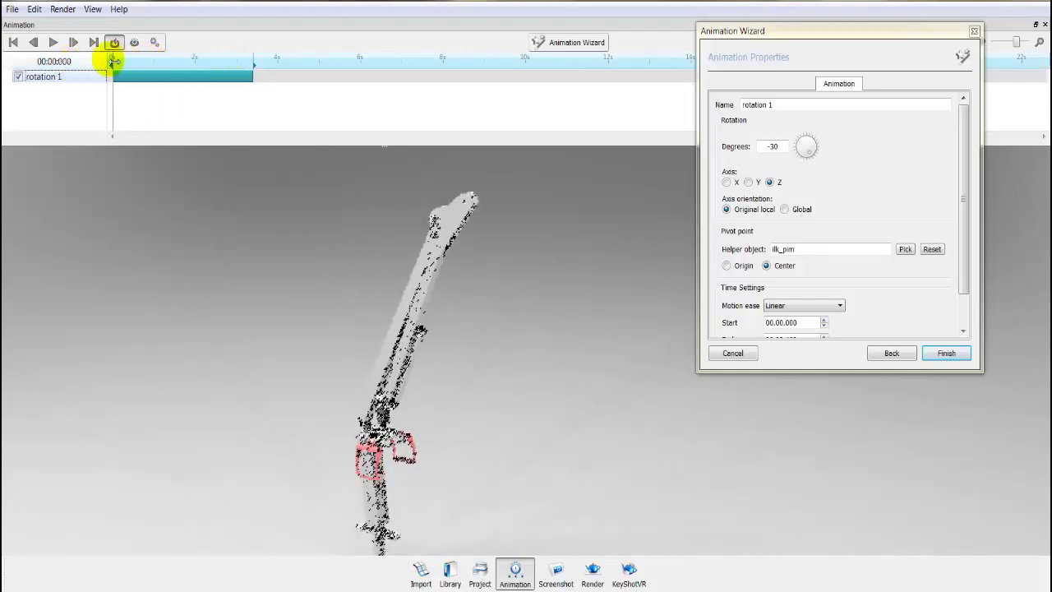
{"action": "left_click", "coordinate": [943, 354]}
Start a new rotation animation targeting the Ikinci_Alt_Kol part in Alt_Komple
{"action": "left_click", "coordinate": [551, 42]}
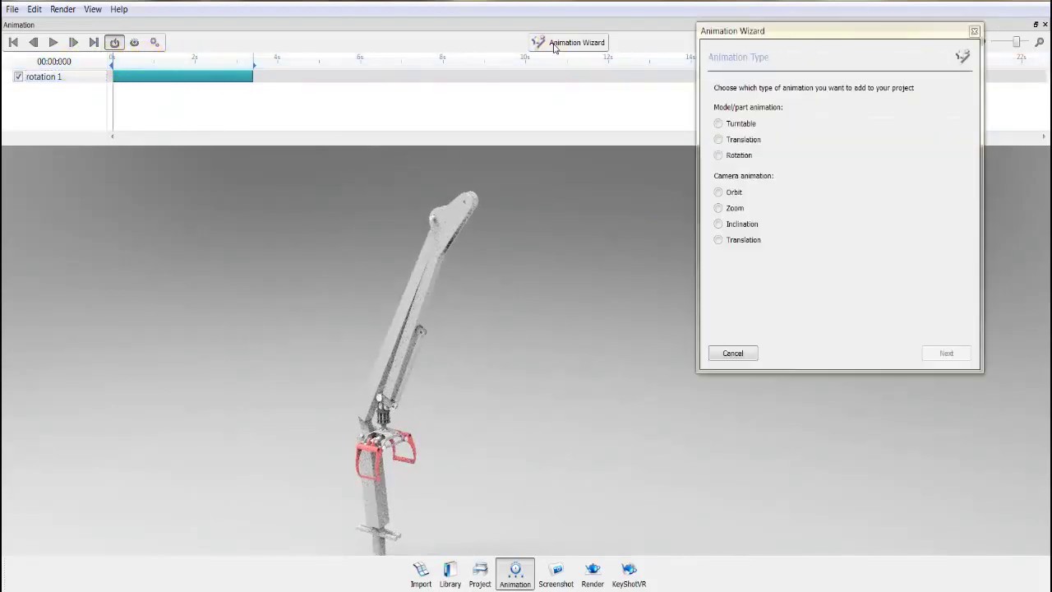
{"action": "left_click", "coordinate": [743, 156]}
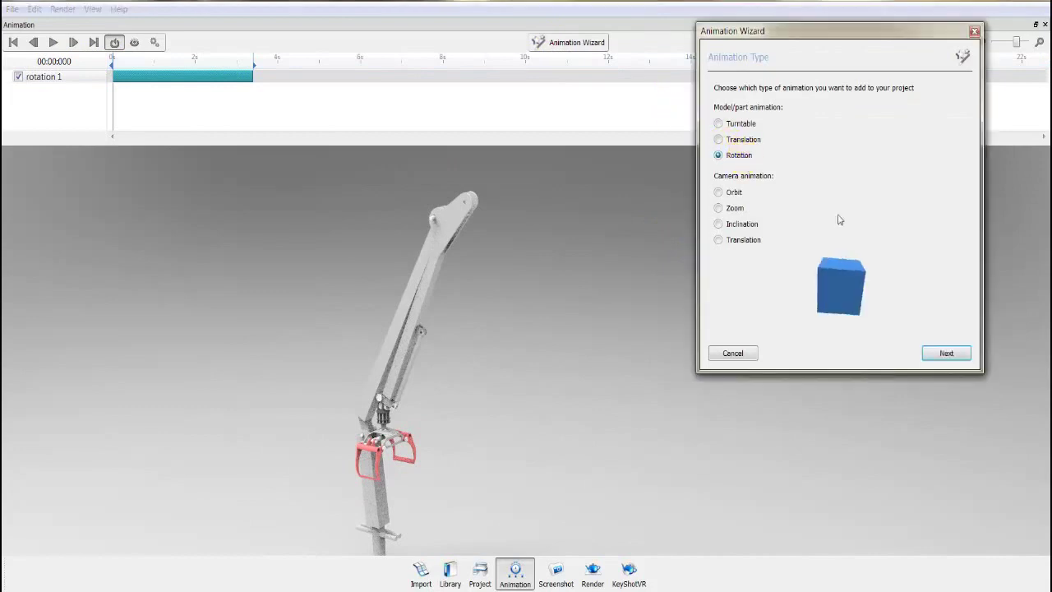
{"action": "left_click", "coordinate": [957, 357]}
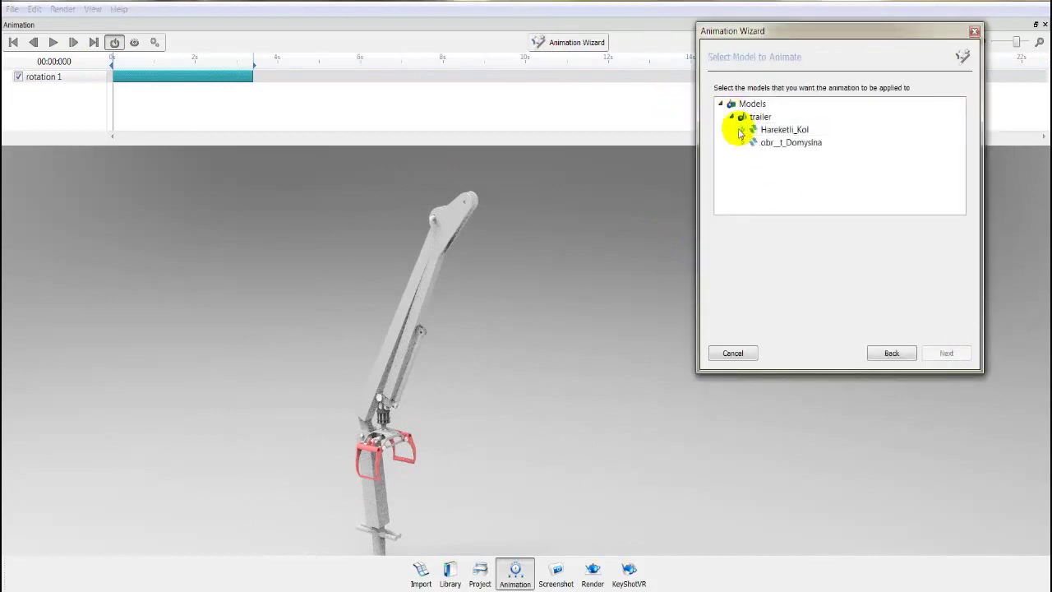
{"action": "left_click", "coordinate": [794, 182]}
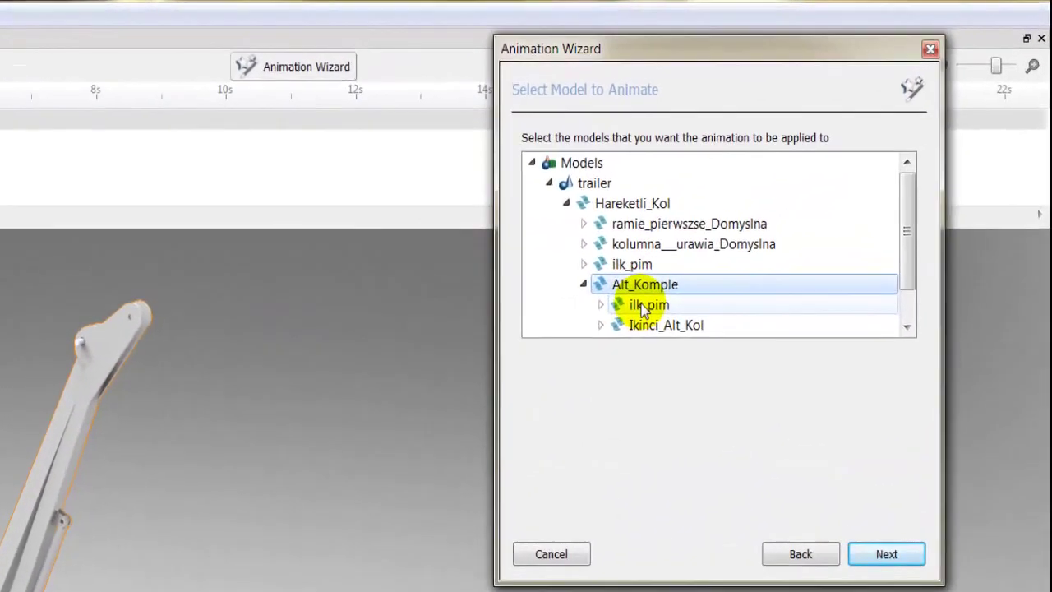
{"action": "scroll", "coordinate": [789, 186], "scroll_direction": "down", "scroll_amount": 1}
{"action": "left_click", "coordinate": [653, 284]}
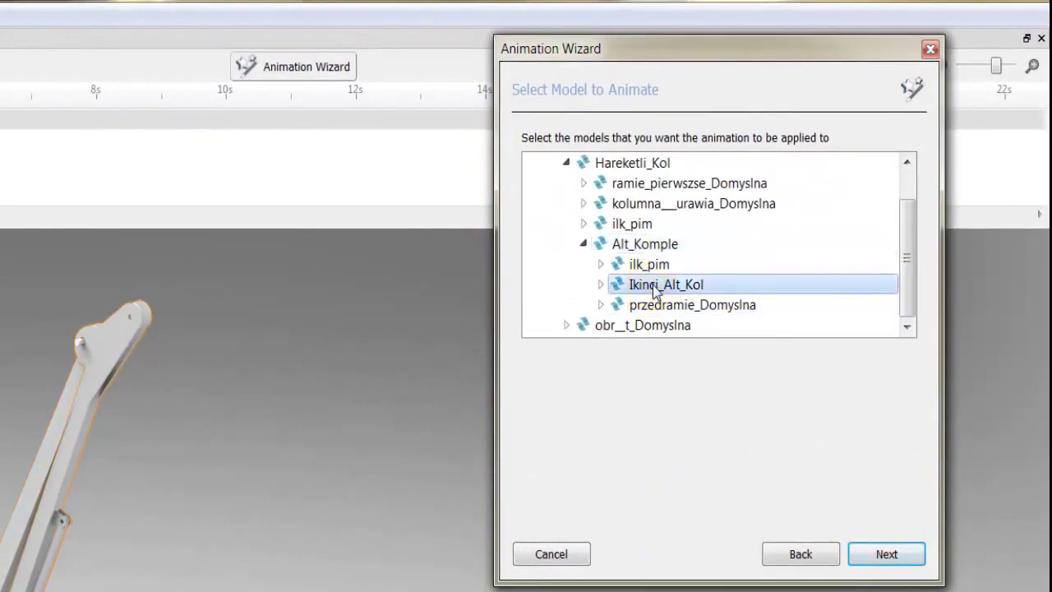
{"action": "left_click", "coordinate": [883, 547]}
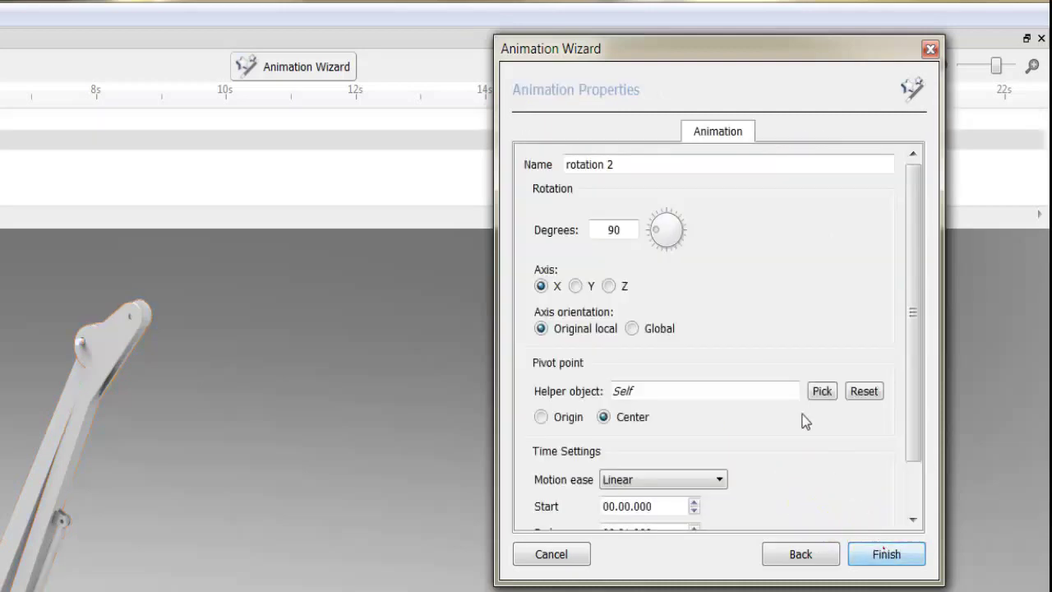
Use ilk_pim as the pivot helper and rotate about the Z axis
{"action": "left_click", "coordinate": [823, 392]}
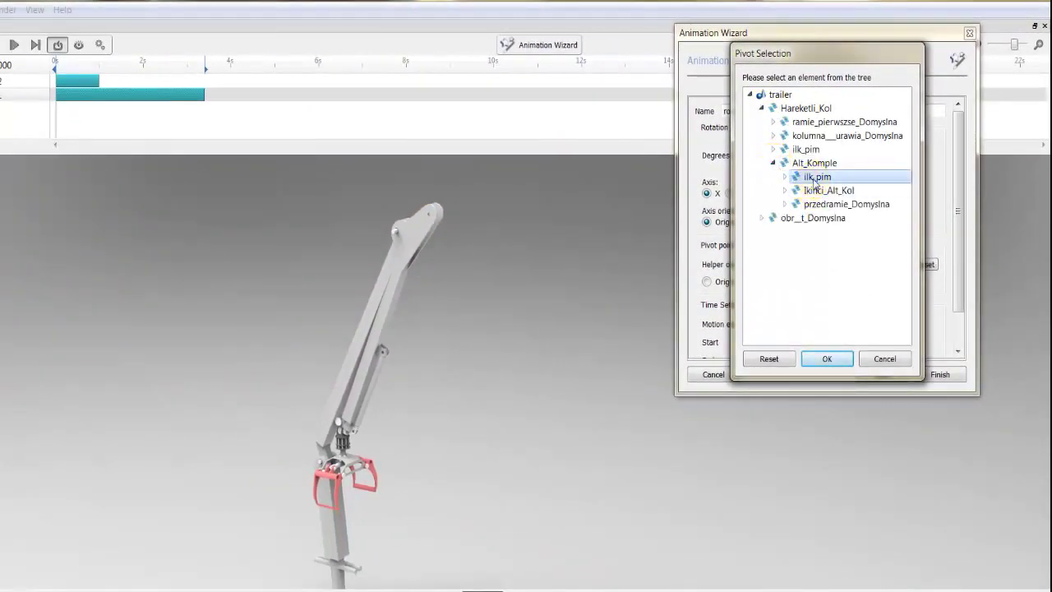
{"action": "left_click", "coordinate": [849, 360]}
{"action": "left_click", "coordinate": [755, 195]}
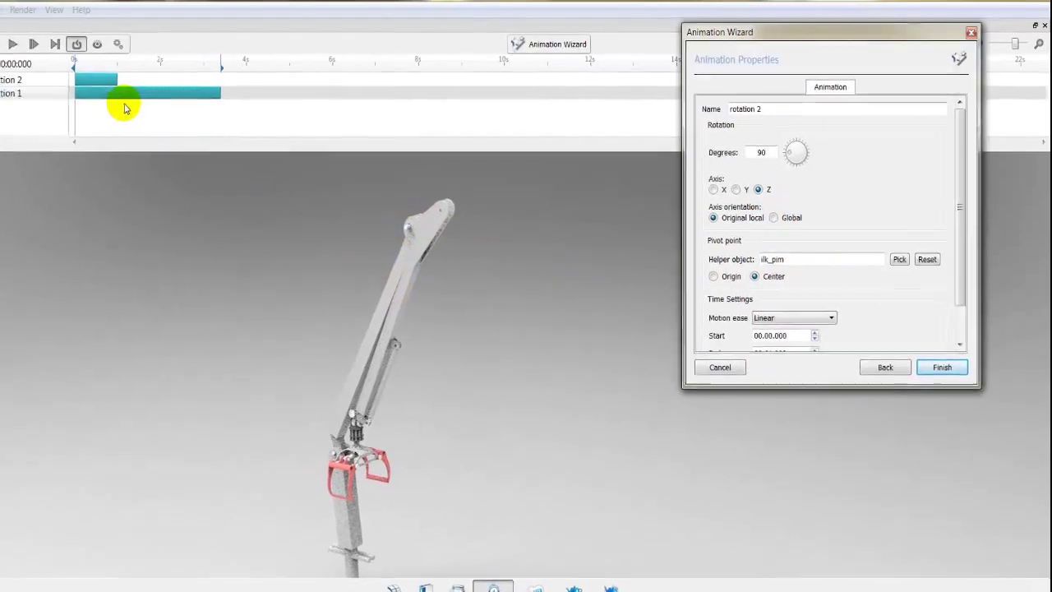
Set rotation 2 to -40 degrees and preview the reversed turn
{"action": "left_click", "coordinate": [136, 63]}
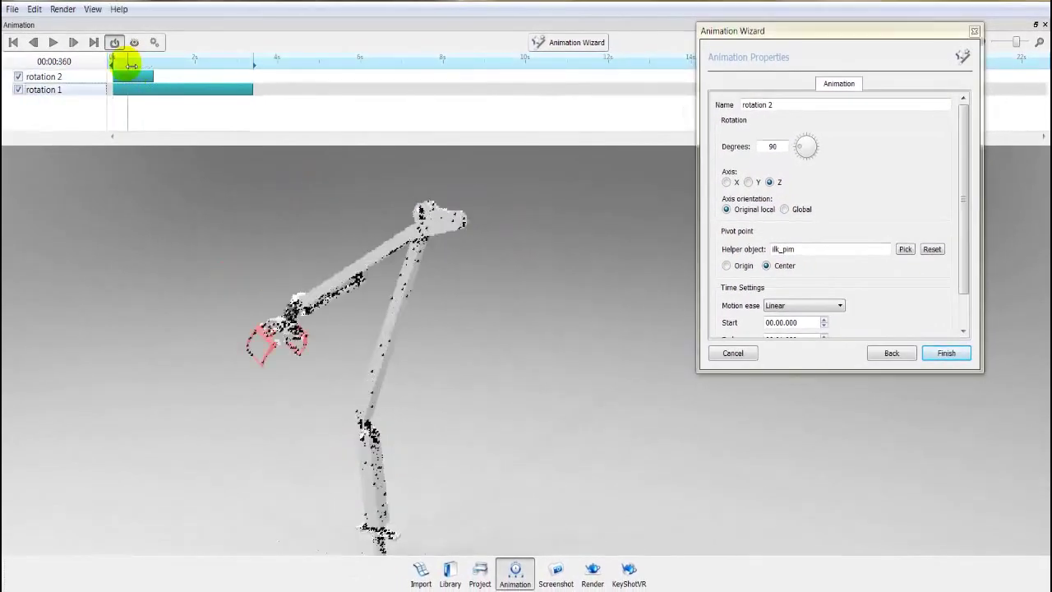
{"action": "left_click_drag", "start_coordinate": [145, 65], "coordinate": [82, 60]}
{"action": "type", "text": "-"}
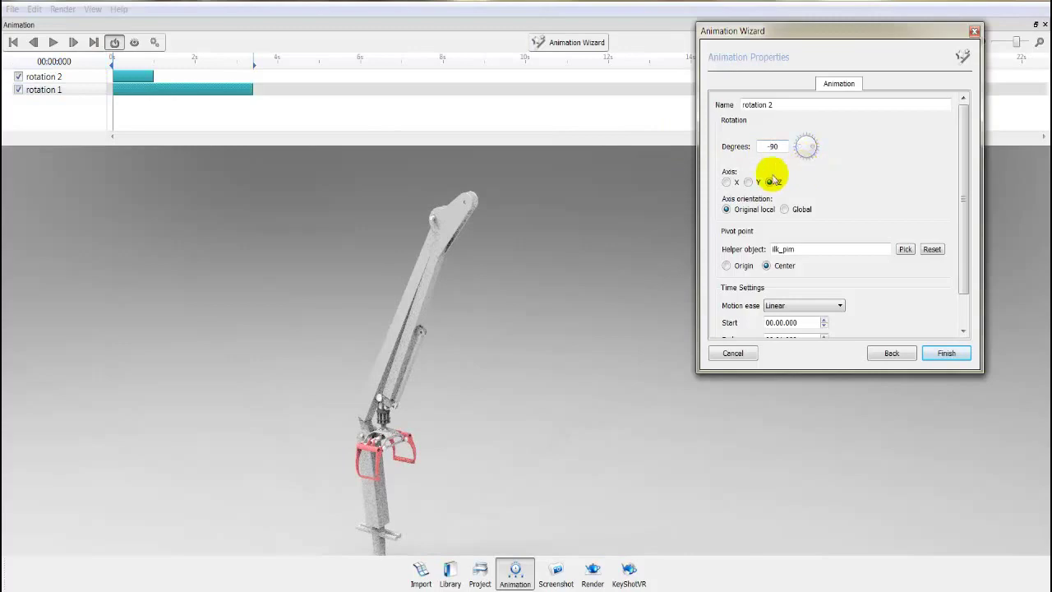
{"action": "mouse_move", "coordinate": [122, 57]}
{"action": "left_mouse_down"}
{"action": "mouse_move", "coordinate": [199, 63]}
{"action": "mouse_move", "coordinate": [114, 63]}
{"action": "mouse_move", "coordinate": [220, 81]}
{"action": "left_mouse_up"}
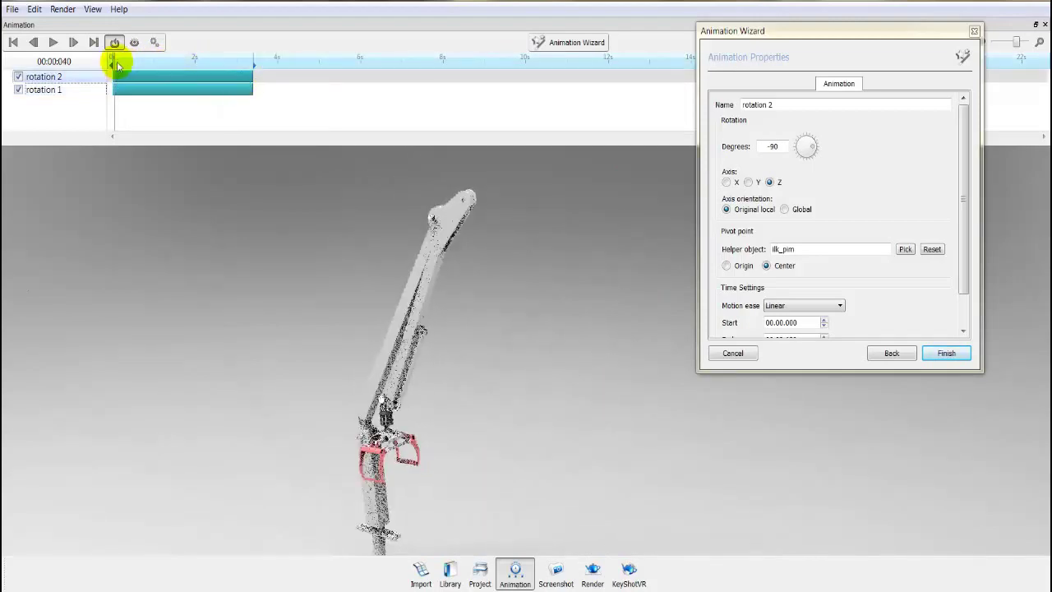
Stretch rotation 2 on the timeline to match rotation 1's length and check the arm pose
{"action": "mouse_move", "coordinate": [118, 59]}
{"action": "left_mouse_down"}
{"action": "mouse_move", "coordinate": [248, 76]}
{"action": "mouse_move", "coordinate": [122, 94]}
{"action": "mouse_move", "coordinate": [190, 92]}
{"action": "left_mouse_up"}
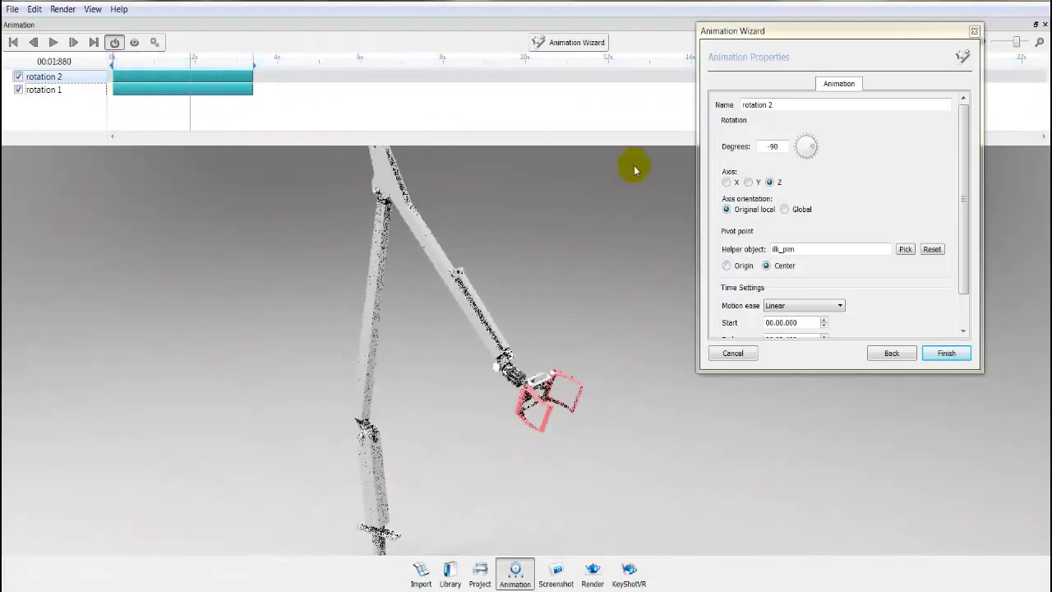
{"action": "left_click", "coordinate": [770, 147]}
{"action": "type", "text": "-40"}
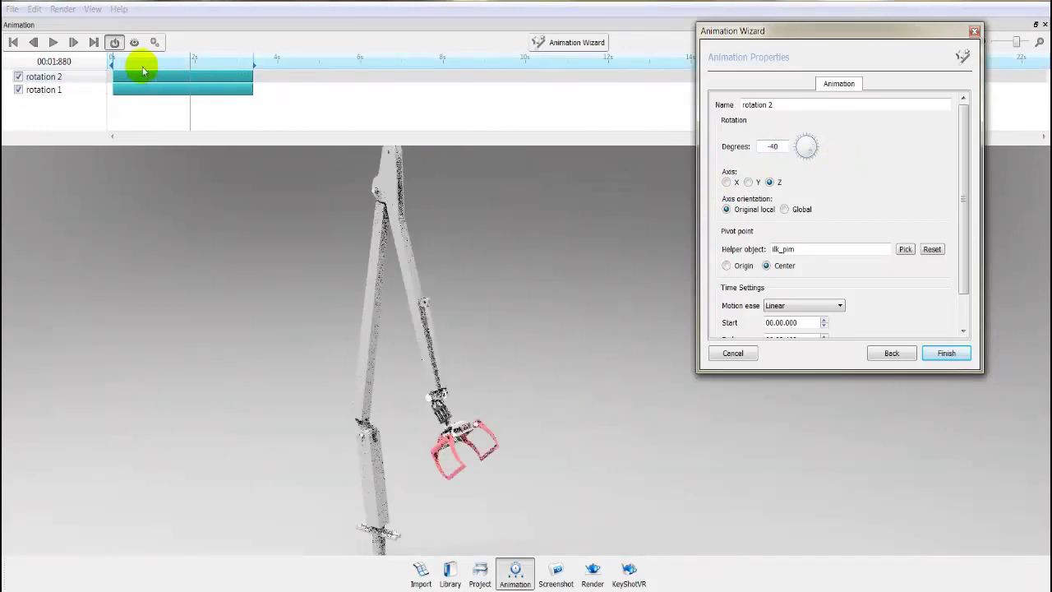
{"action": "left_click_drag", "start_coordinate": [140, 58], "coordinate": [286, 65]}
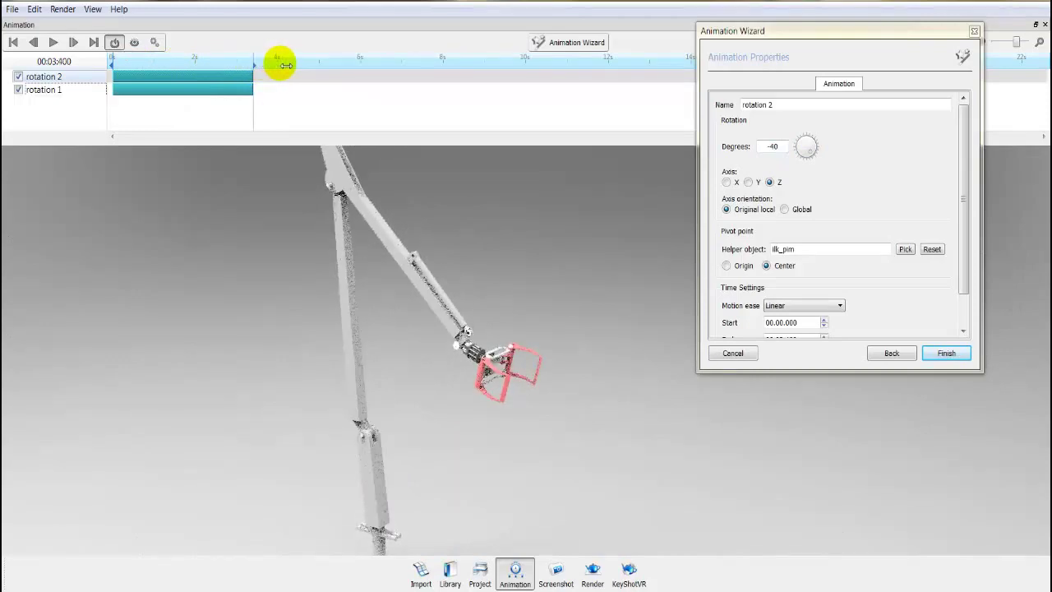
{"action": "mouse_move", "coordinate": [301, 294]}
{"action": "left_mouse_down"}
{"action": "mouse_move", "coordinate": [473, 389]}
{"action": "mouse_move", "coordinate": [364, 403]}
{"action": "mouse_move", "coordinate": [395, 356]}
{"action": "mouse_move", "coordinate": [438, 400]}
{"action": "left_mouse_up"}
Finish rotation 2 and reopen the Animation Wizard for the next animation
{"action": "left_click", "coordinate": [194, 121]}
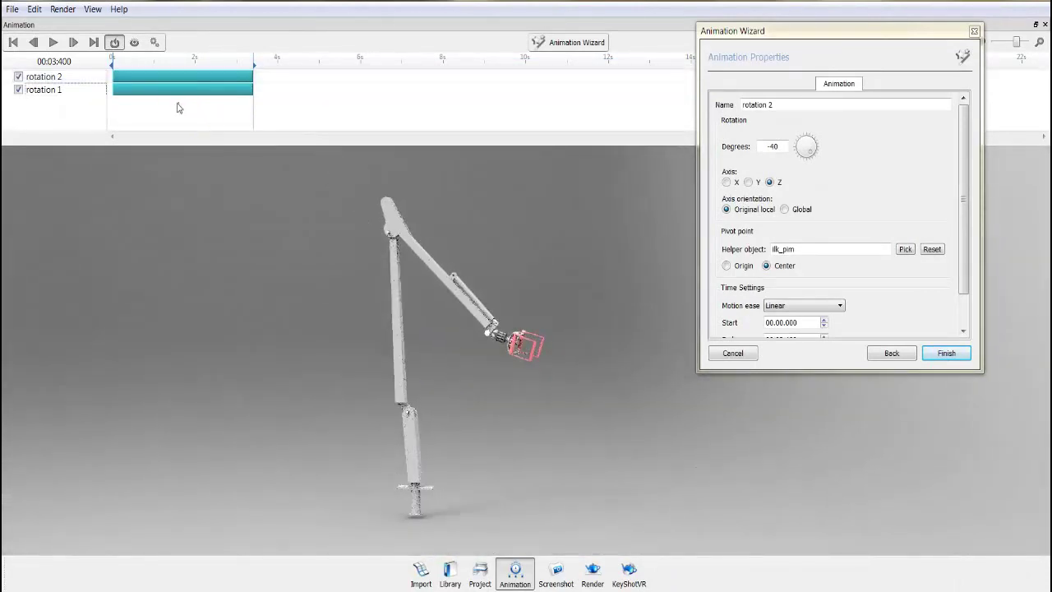
{"action": "left_click", "coordinate": [943, 353]}
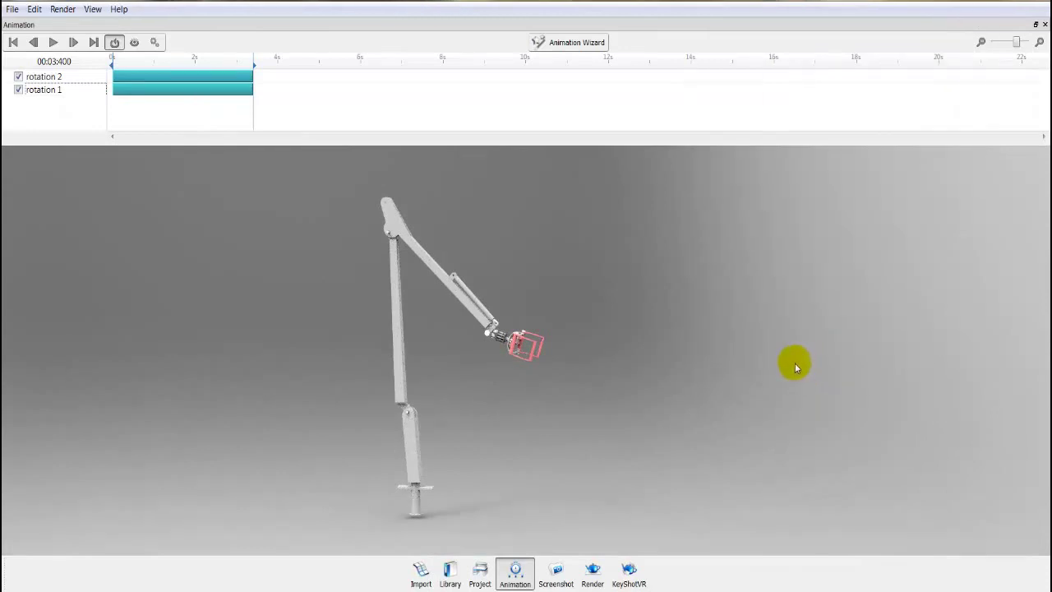
{"action": "left_click_drag", "start_coordinate": [566, 460], "coordinate": [482, 479]}
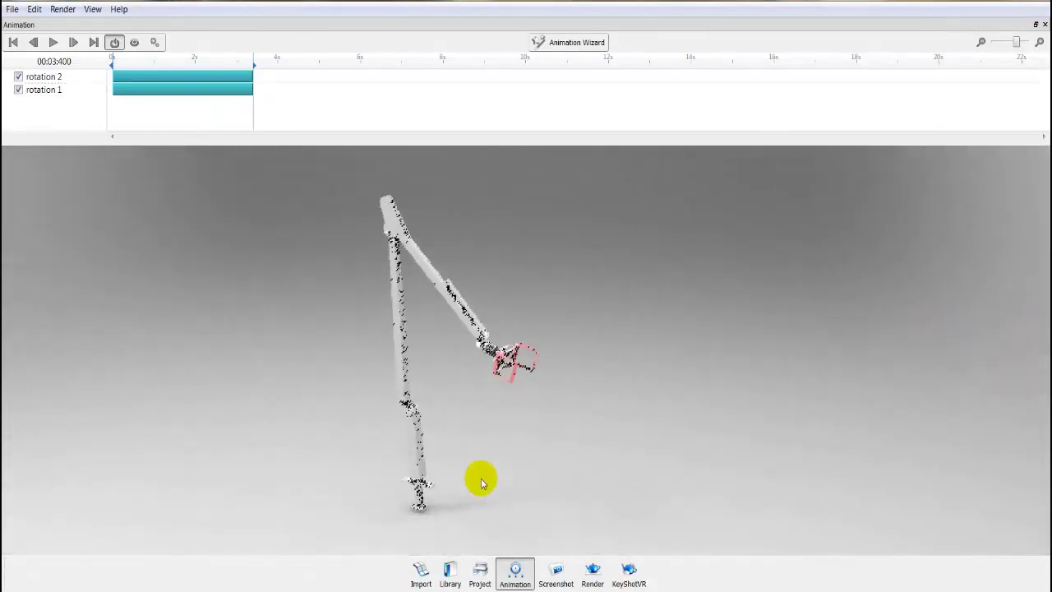
{"action": "left_click_drag", "start_coordinate": [568, 489], "coordinate": [508, 490]}
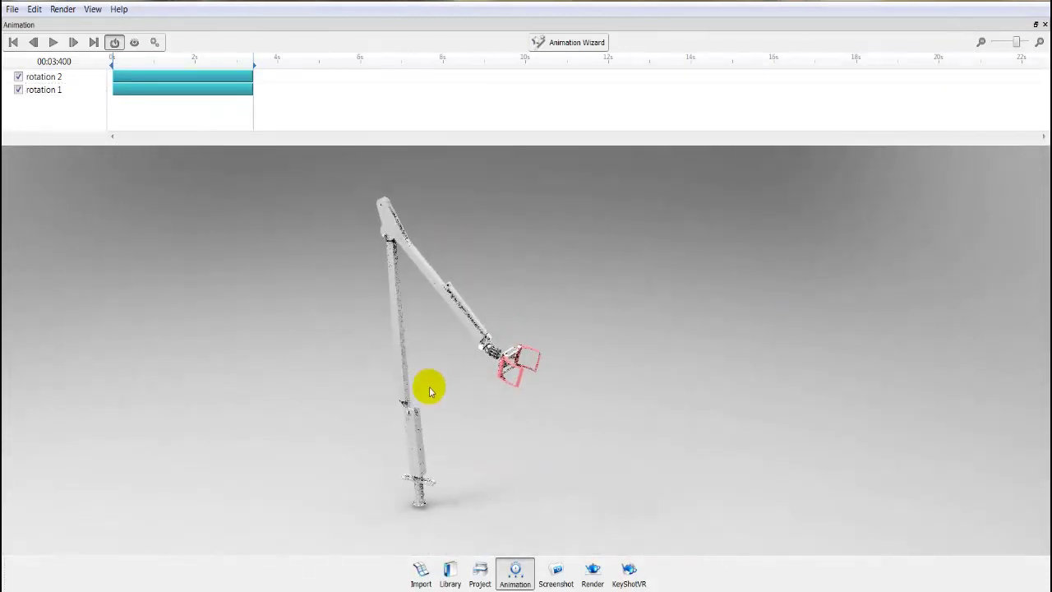
{"action": "left_click", "coordinate": [510, 167]}
Start rotation 3 with the Yengec_kol part under Ikinci_Alt_Kol as the animated part
{"action": "left_click", "coordinate": [567, 44]}
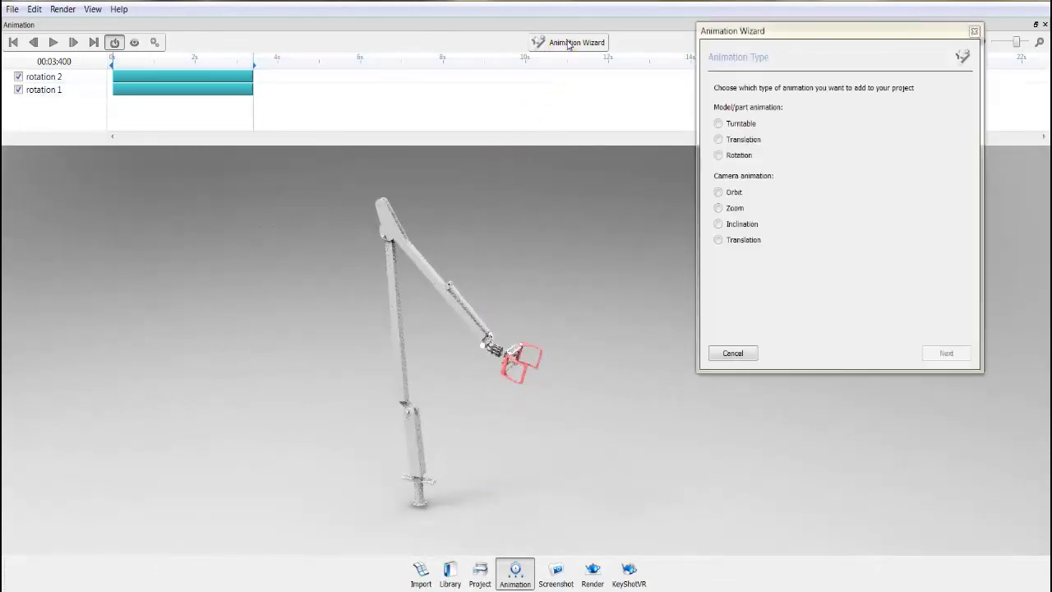
{"action": "left_click", "coordinate": [741, 158]}
{"action": "left_click", "coordinate": [952, 354]}
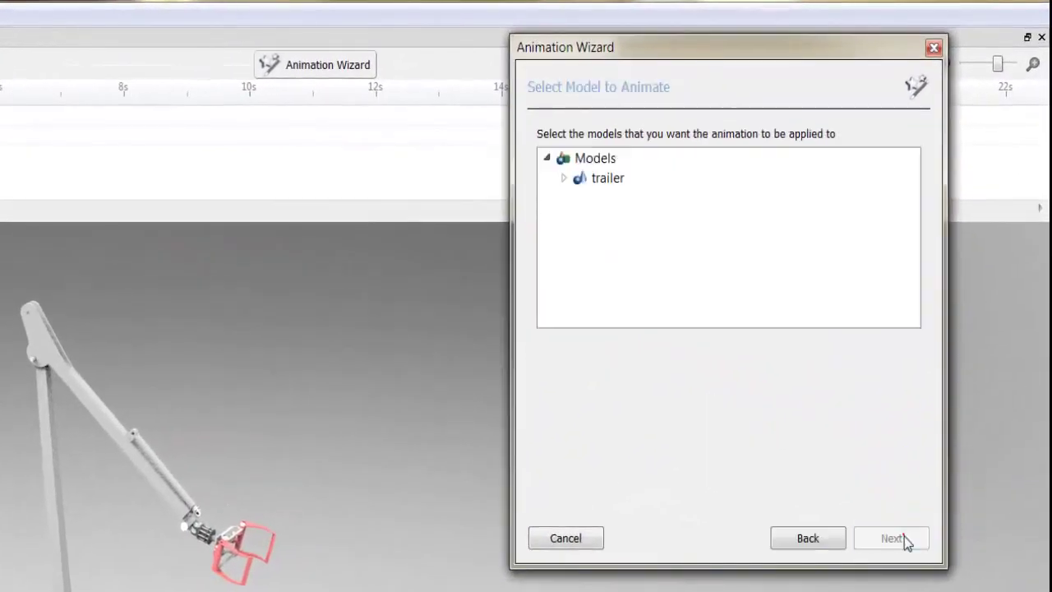
{"action": "left_click", "coordinate": [584, 197]}
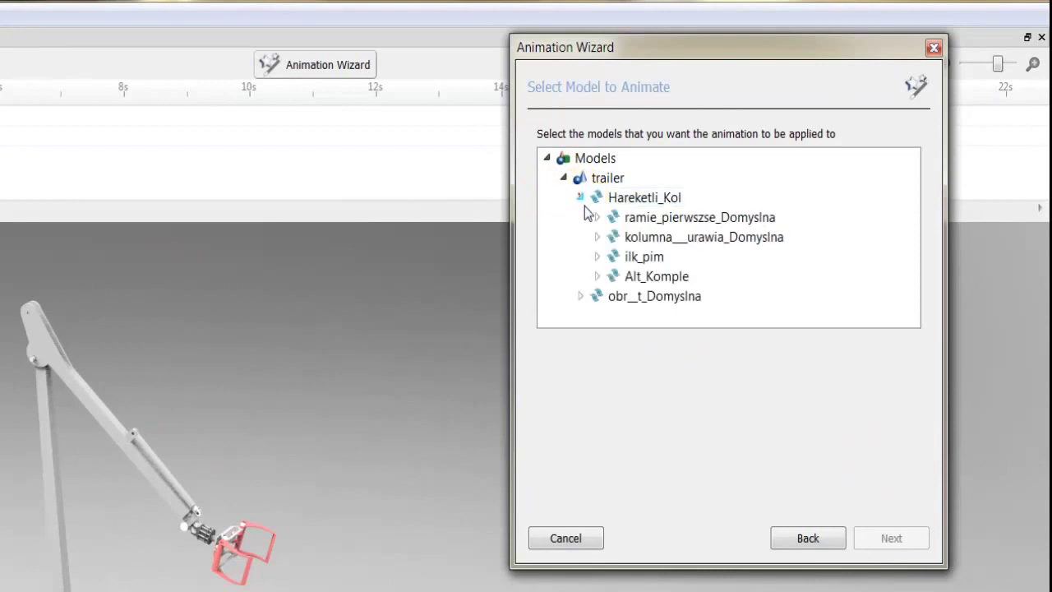
{"action": "scroll", "coordinate": [627, 298], "scroll_direction": "down", "scroll_amount": 1}
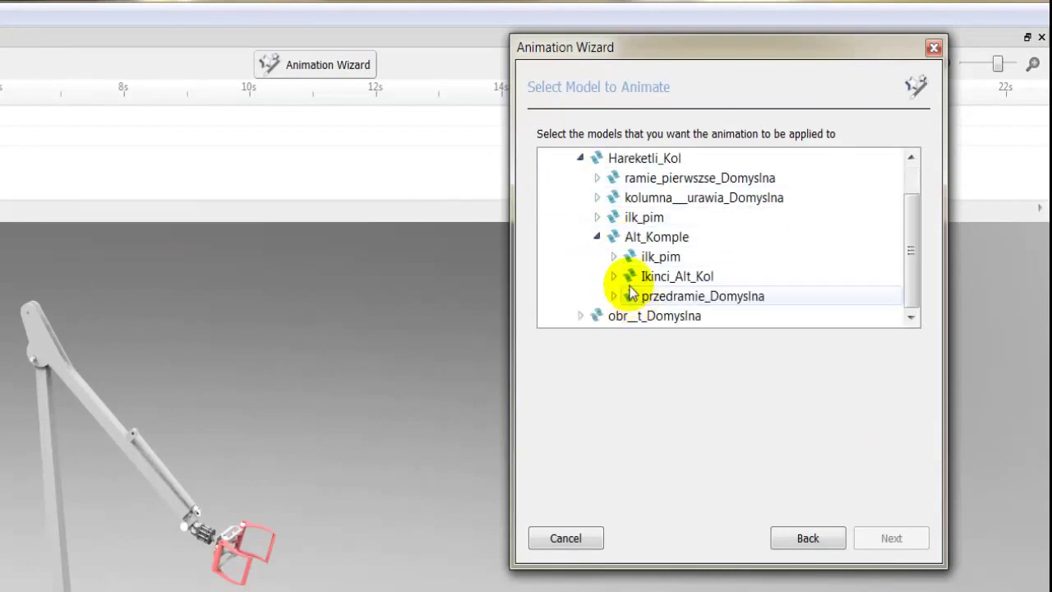
{"action": "left_click", "coordinate": [648, 277]}
{"action": "left_click", "coordinate": [614, 278]}
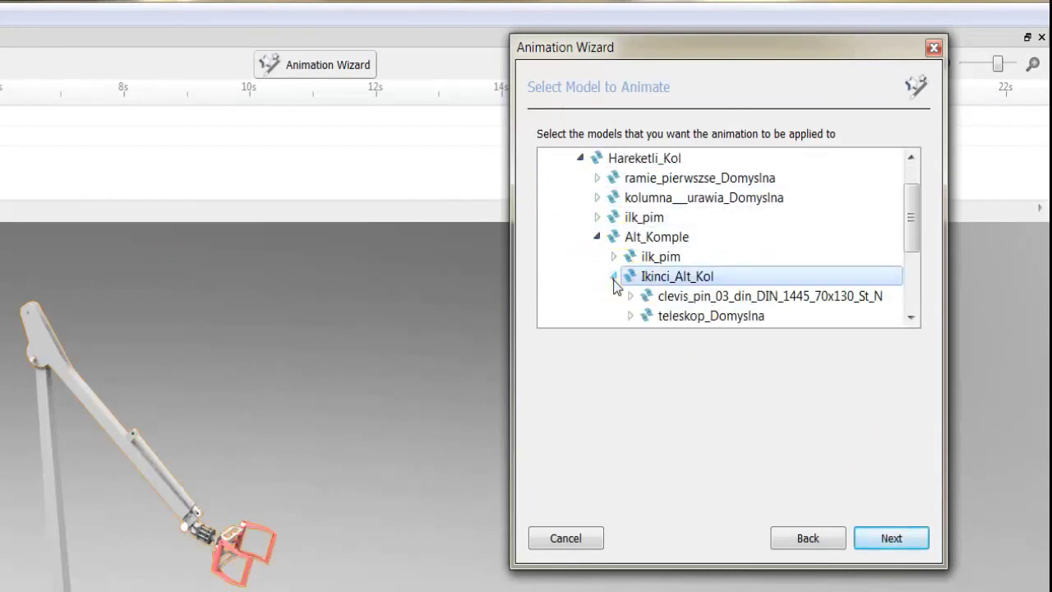
{"action": "scroll", "coordinate": [672, 299], "scroll_direction": "down", "scroll_amount": 2}
{"action": "left_click", "coordinate": [693, 279]}
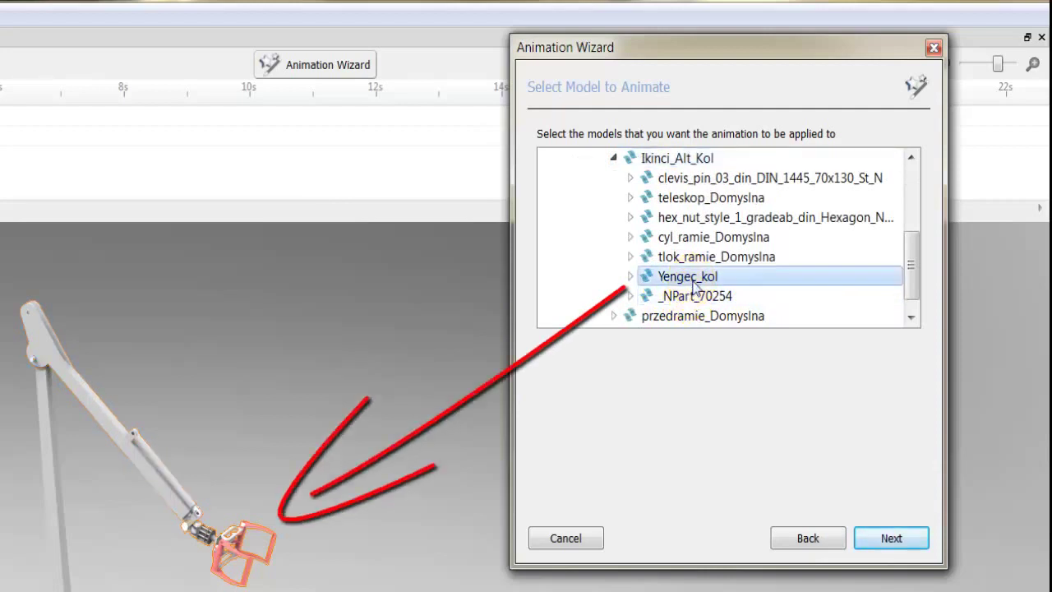
{"action": "key", "text": "Return"}
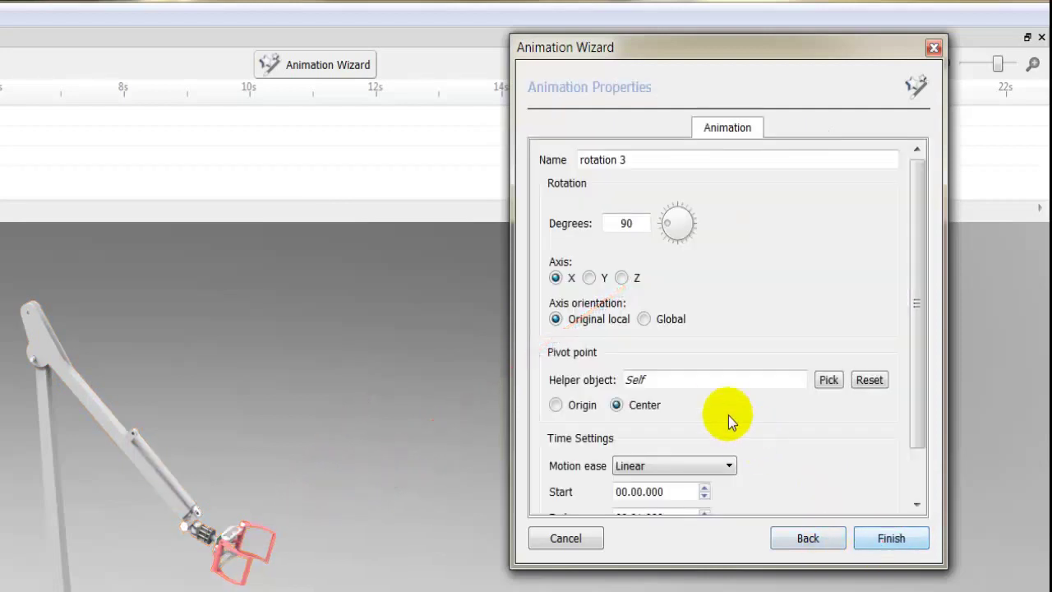
Pick the clevis pin under Ikinci_Alt_Kol as the rotation pivot helper
{"action": "left_click", "coordinate": [829, 380]}
{"action": "left_click", "coordinate": [634, 156]}
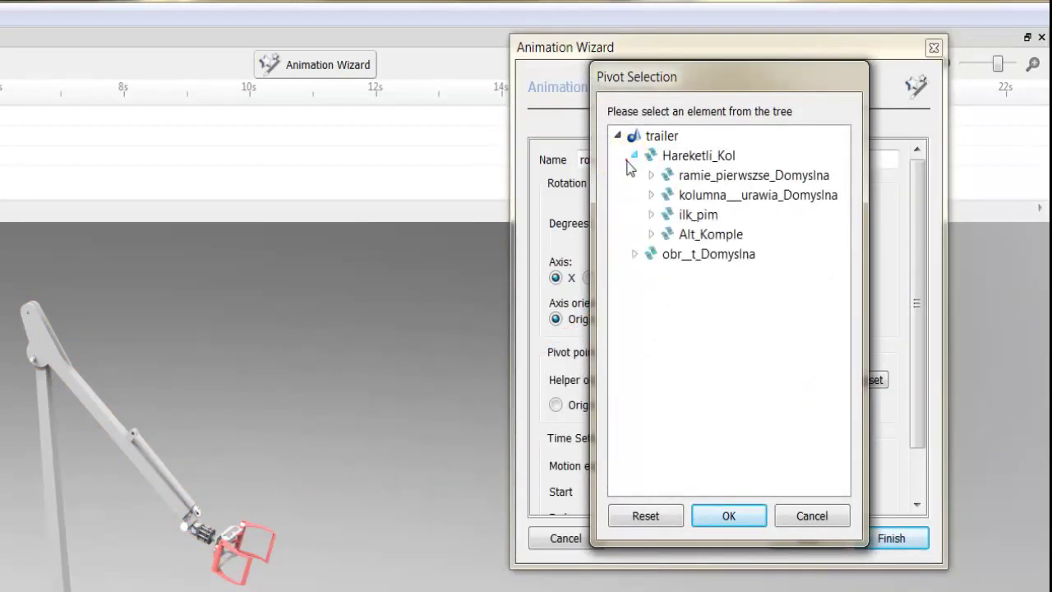
{"action": "left_click", "coordinate": [651, 234]}
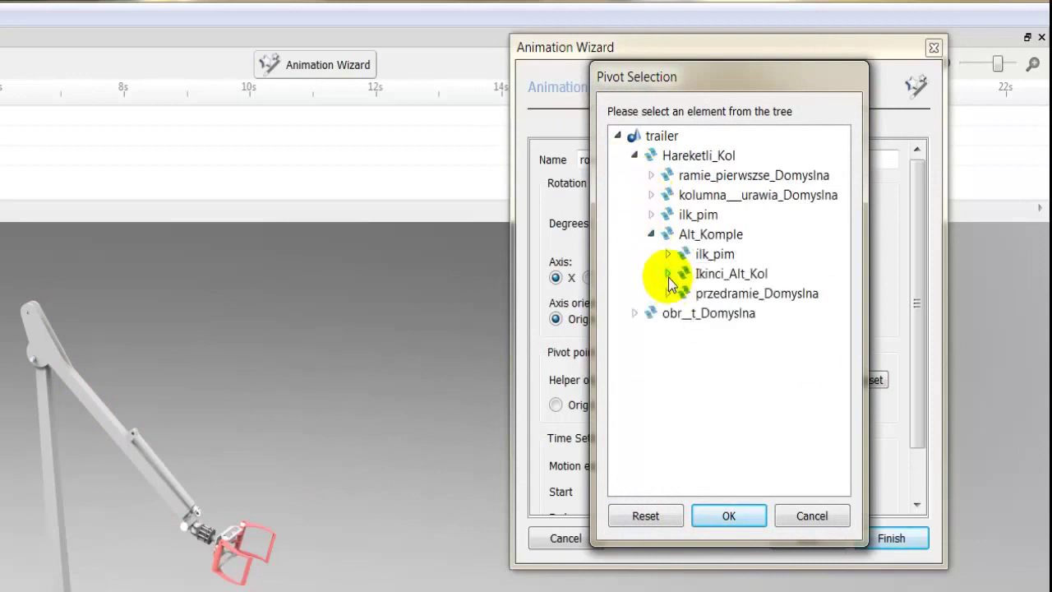
{"action": "left_click", "coordinate": [669, 273]}
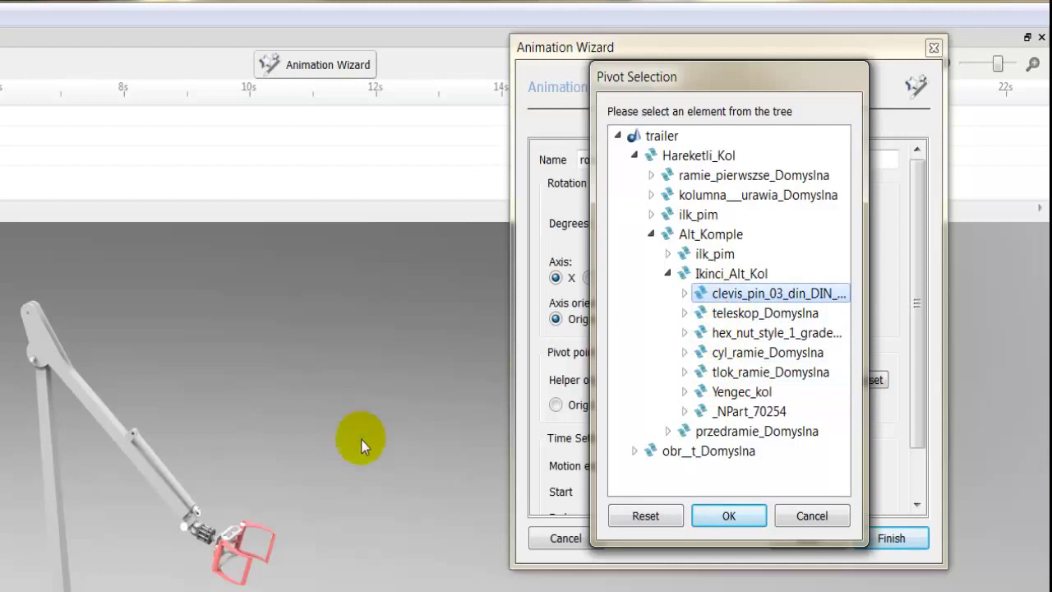
{"action": "left_click", "coordinate": [685, 390]}
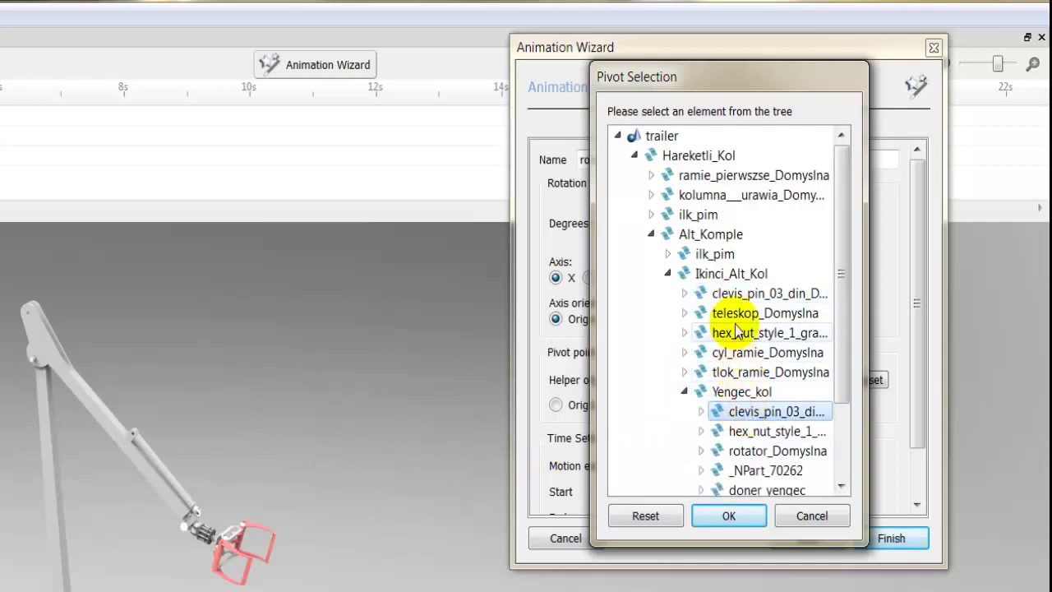
{"action": "left_click", "coordinate": [736, 295]}
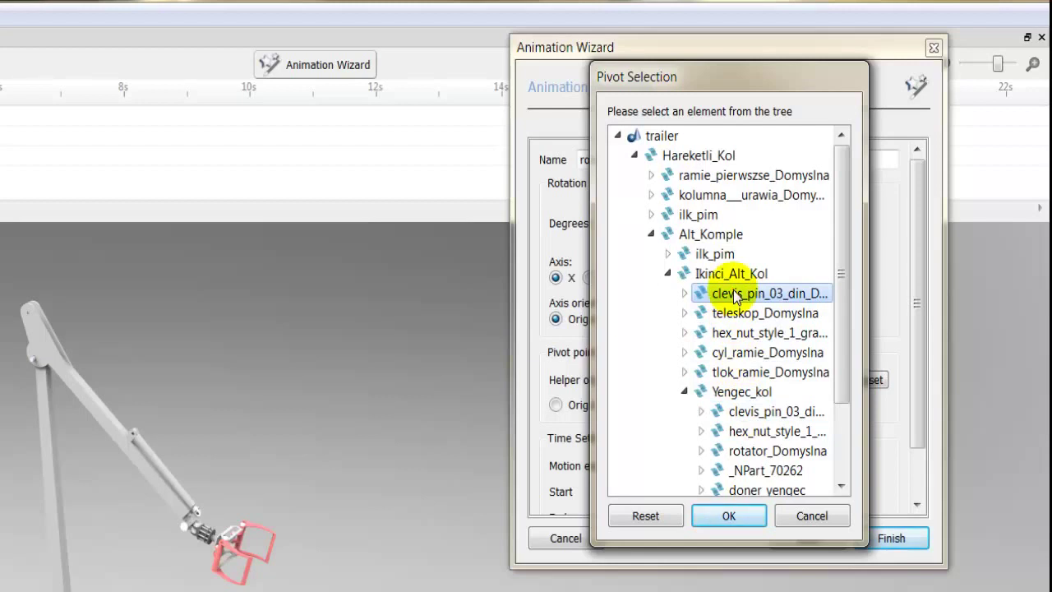
Confirm the clevis pin pivot and set rotation 3 to turn about the Z axis
{"action": "left_click", "coordinate": [728, 516]}
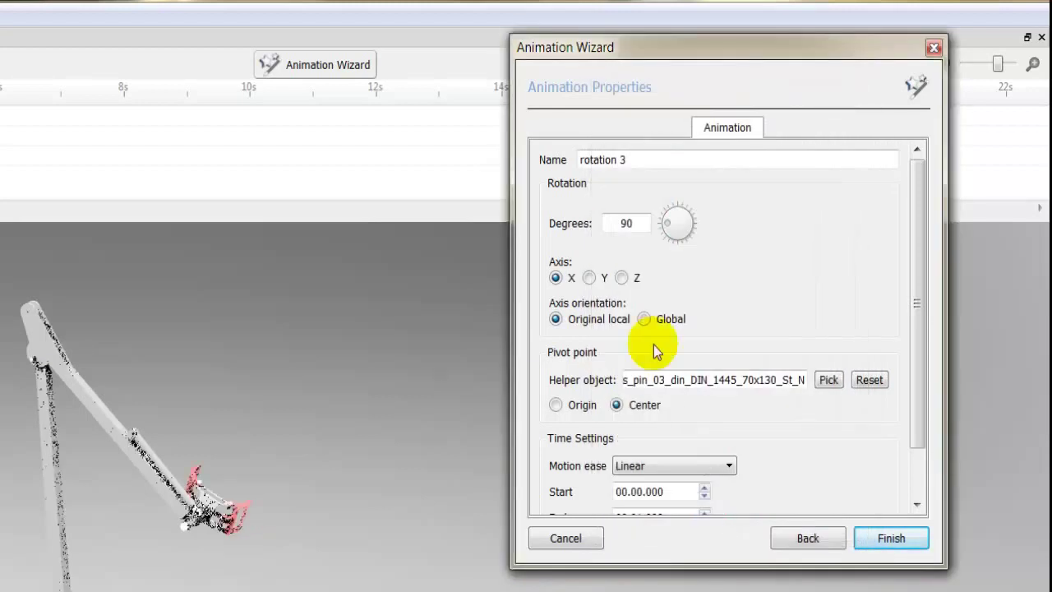
{"action": "left_click", "coordinate": [644, 321]}
{"action": "left_click", "coordinate": [557, 320]}
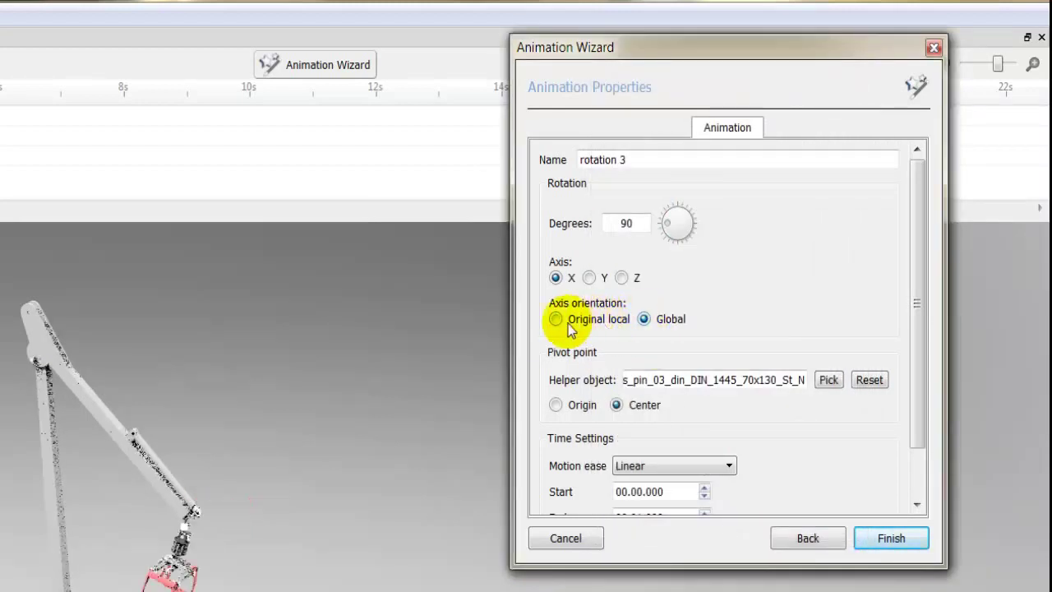
{"action": "left_click", "coordinate": [235, 545]}
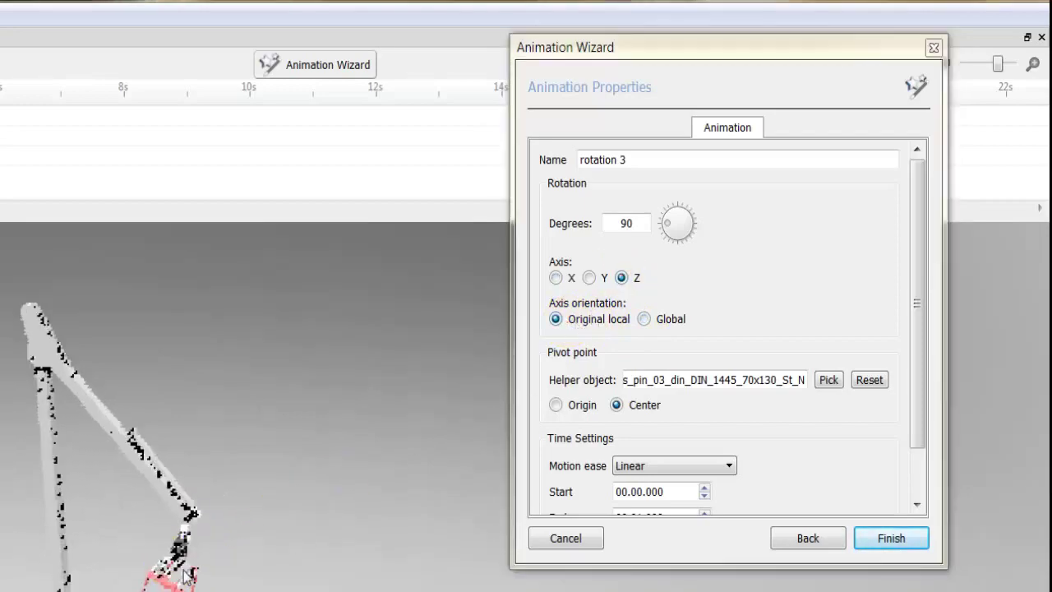
{"action": "left_click", "coordinate": [240, 551]}
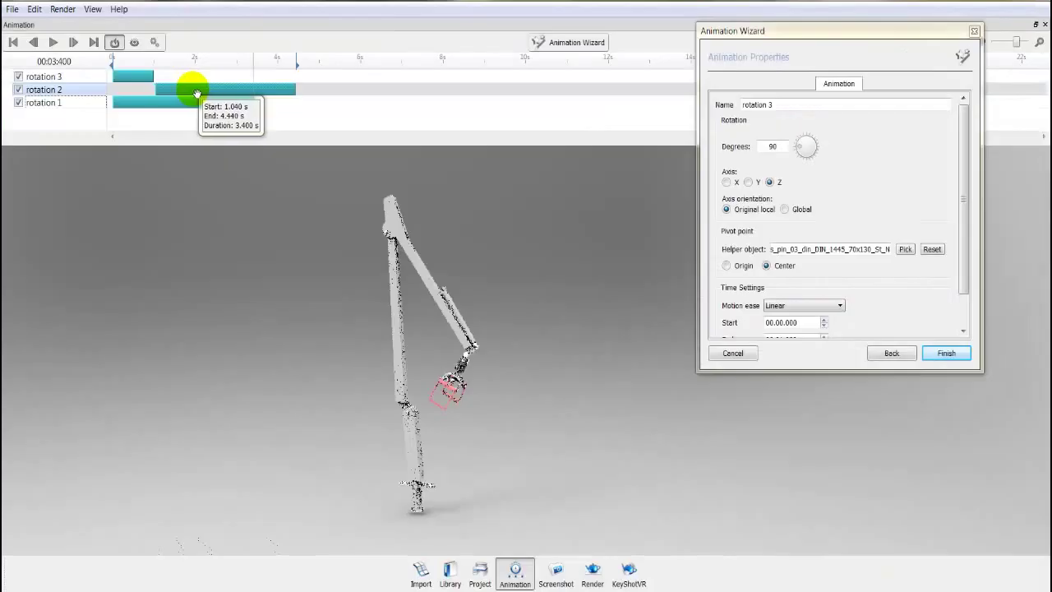
Align rotation 2 to start at 0 s and shorten rotation 3 on the timeline
{"action": "mouse_move", "coordinate": [203, 94]}
{"action": "left_mouse_down"}
{"action": "mouse_move", "coordinate": [146, 93]}
{"action": "mouse_move", "coordinate": [213, 83]}
{"action": "left_mouse_up"}
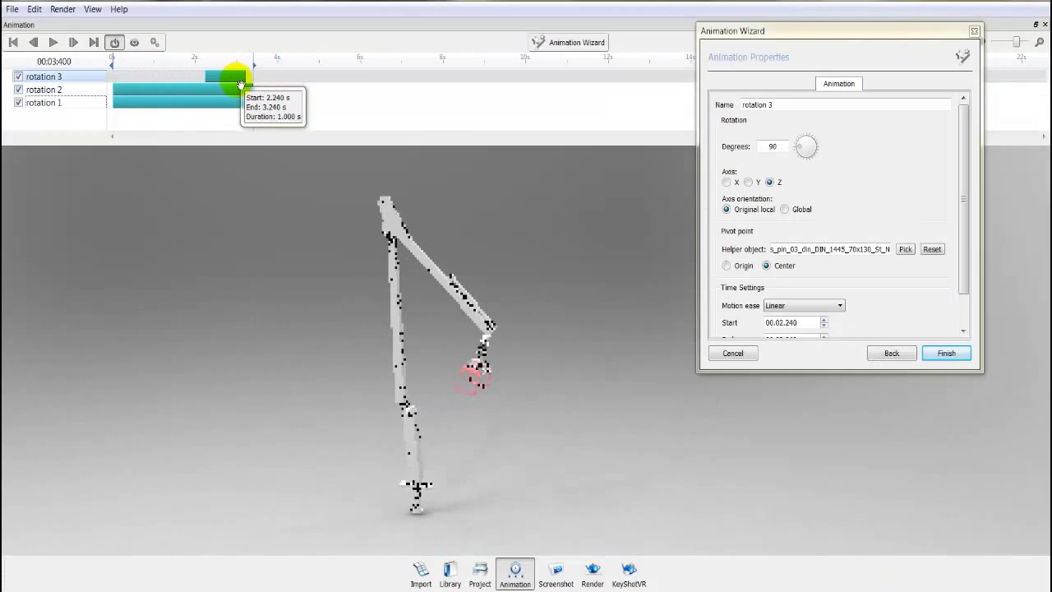
{"action": "mouse_move", "coordinate": [134, 63]}
{"action": "left_mouse_down"}
{"action": "mouse_move", "coordinate": [270, 73]}
{"action": "mouse_move", "coordinate": [113, 66]}
{"action": "mouse_move", "coordinate": [192, 75]}
{"action": "left_mouse_up"}
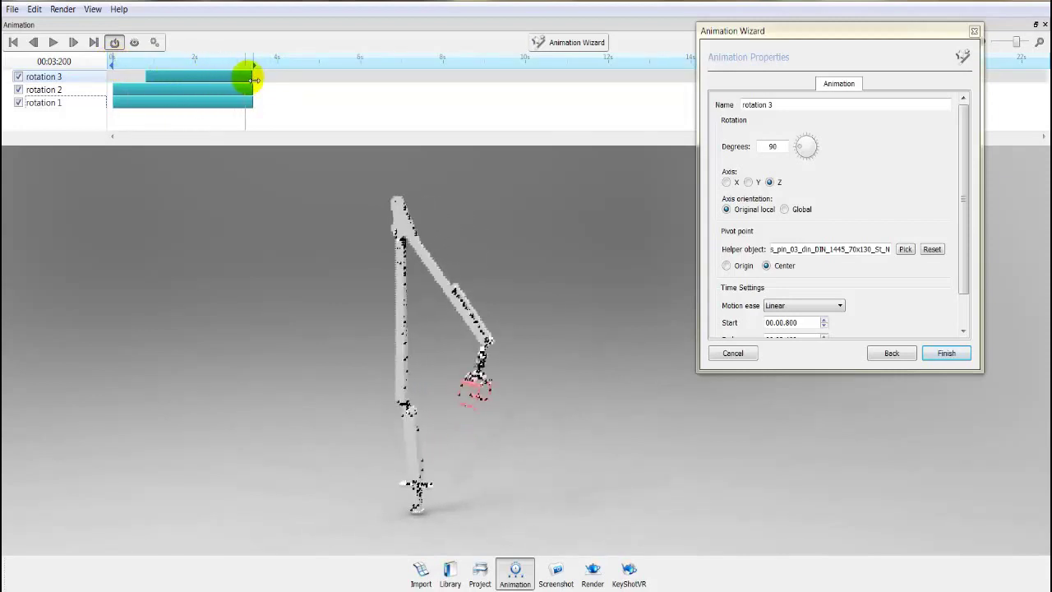
{"action": "left_click_drag", "start_coordinate": [256, 78], "coordinate": [243, 79]}
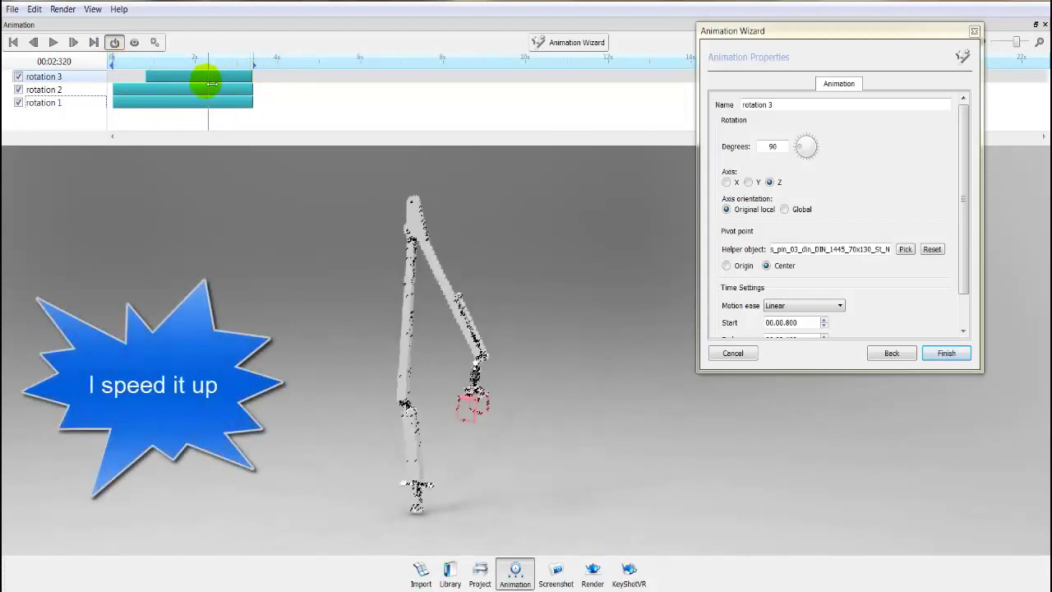
{"action": "left_click_drag", "start_coordinate": [241, 87], "coordinate": [242, 87]}
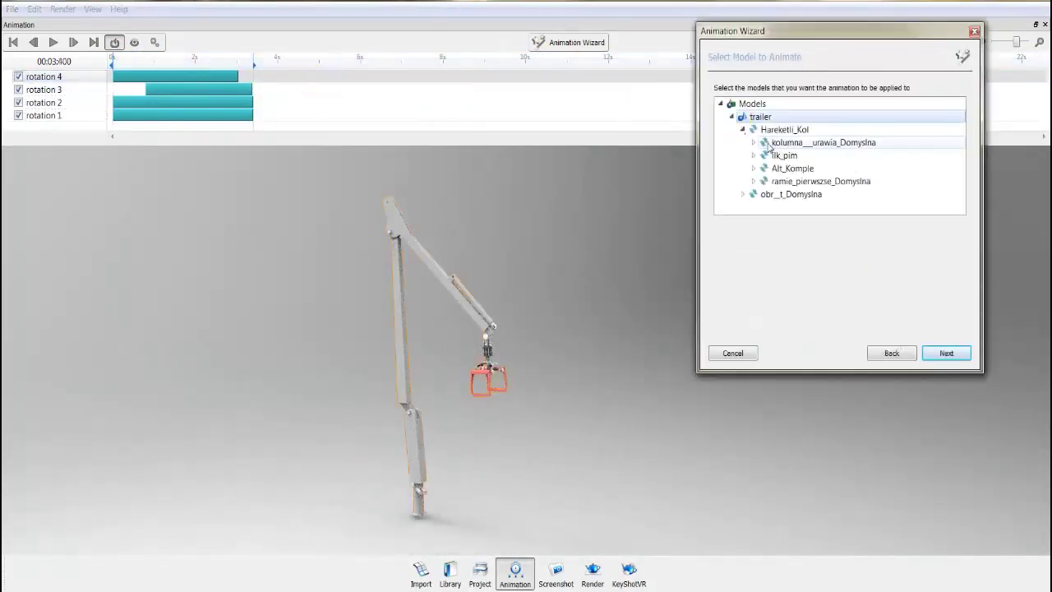
Give rotation 5 the ilk_pim pivot, then move it later and lengthen it on the timeline
{"action": "left_click", "coordinate": [839, 335]}
{"action": "left_click_drag", "start_coordinate": [132, 76], "coordinate": [297, 75]}
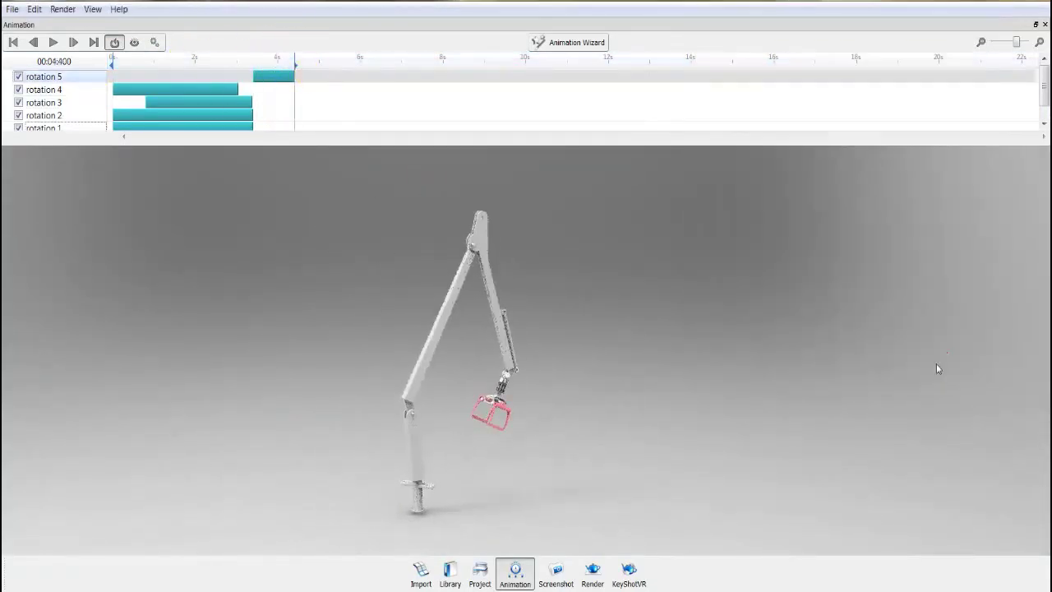
{"action": "left_click", "coordinate": [892, 353]}
{"action": "left_click_drag", "start_coordinate": [293, 89], "coordinate": [322, 89]}
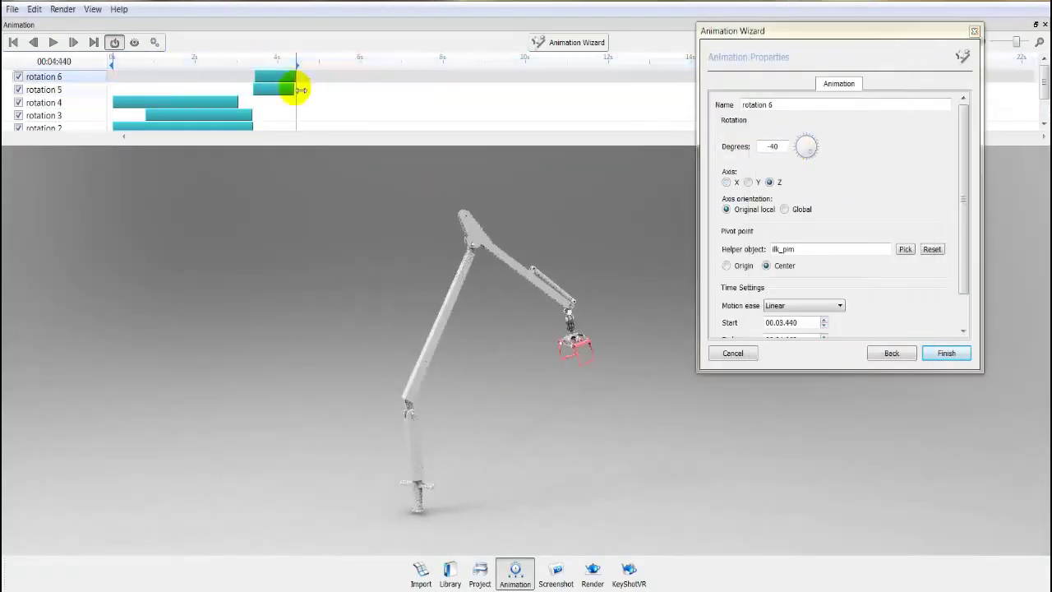
Adjust rotation 6's timing and rotation angle in its properties
{"action": "double_click", "coordinate": [90, 90]}
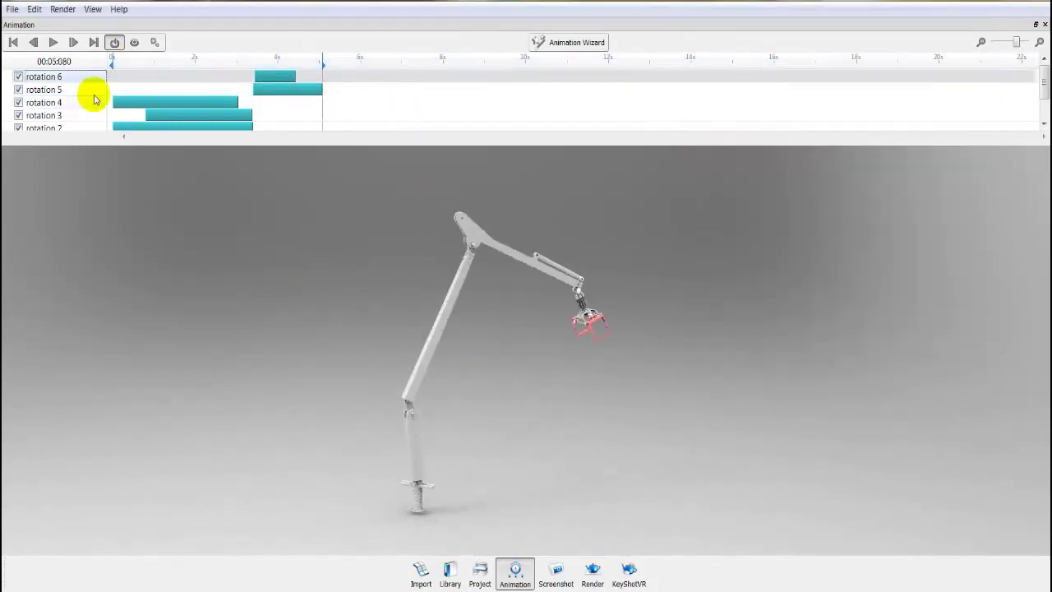
{"action": "left_click_drag", "start_coordinate": [250, 77], "coordinate": [255, 78]}
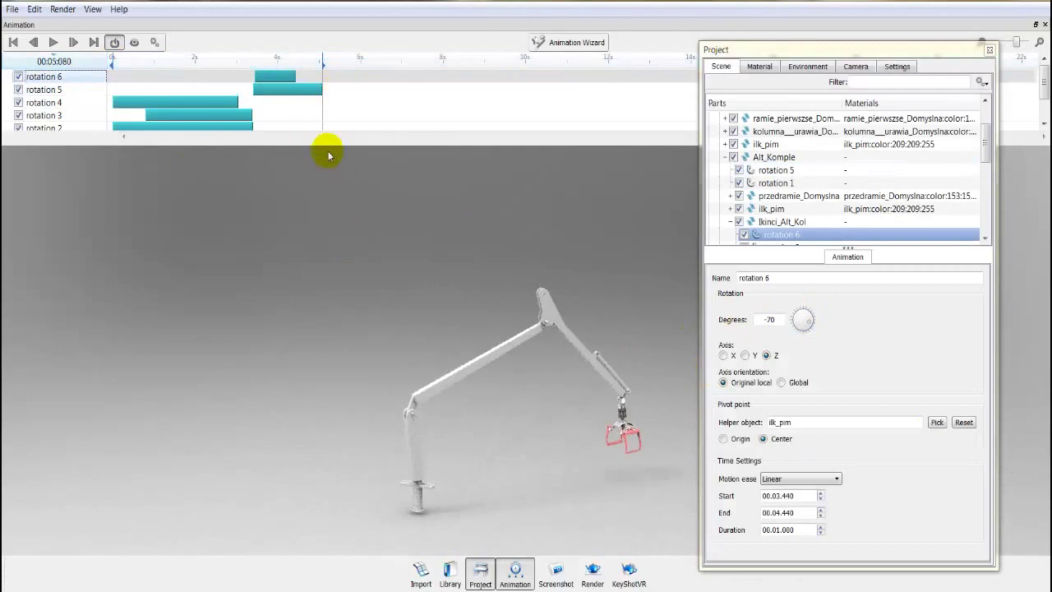
{"action": "left_click_drag", "start_coordinate": [818, 316], "coordinate": [805, 317]}
{"action": "left_click", "coordinate": [170, 57]}
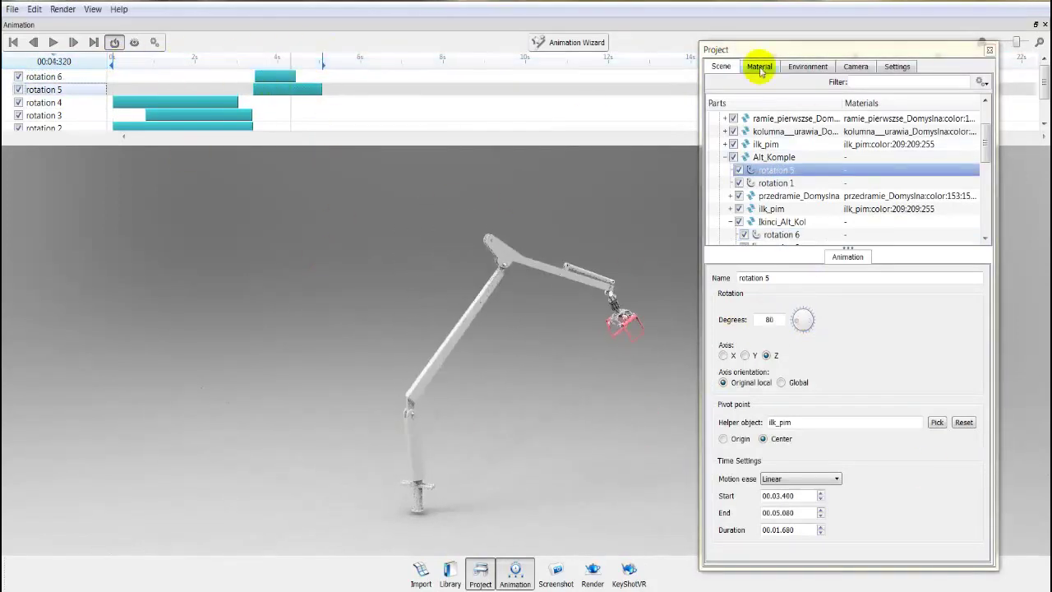
Create rotation 7 at 20 degrees on a nut pivot, starting near 3.7 s
{"action": "double_click", "coordinate": [737, 123]}
{"action": "left_click", "coordinate": [823, 179]}
{"action": "left_click", "coordinate": [947, 352]}
{"action": "left_click", "coordinate": [905, 249]}
{"action": "left_click", "coordinate": [822, 171]}
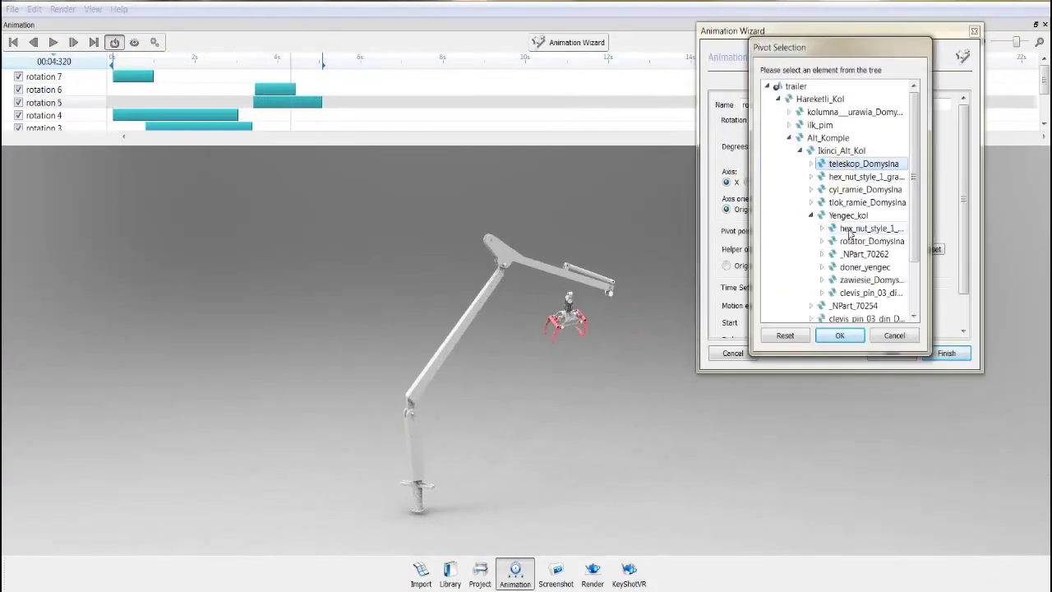
{"action": "left_click", "coordinate": [827, 336]}
{"action": "double_click", "coordinate": [790, 149]}
{"action": "type", "text": "20"}
{"action": "left_click_drag", "start_coordinate": [133, 77], "coordinate": [279, 76]}
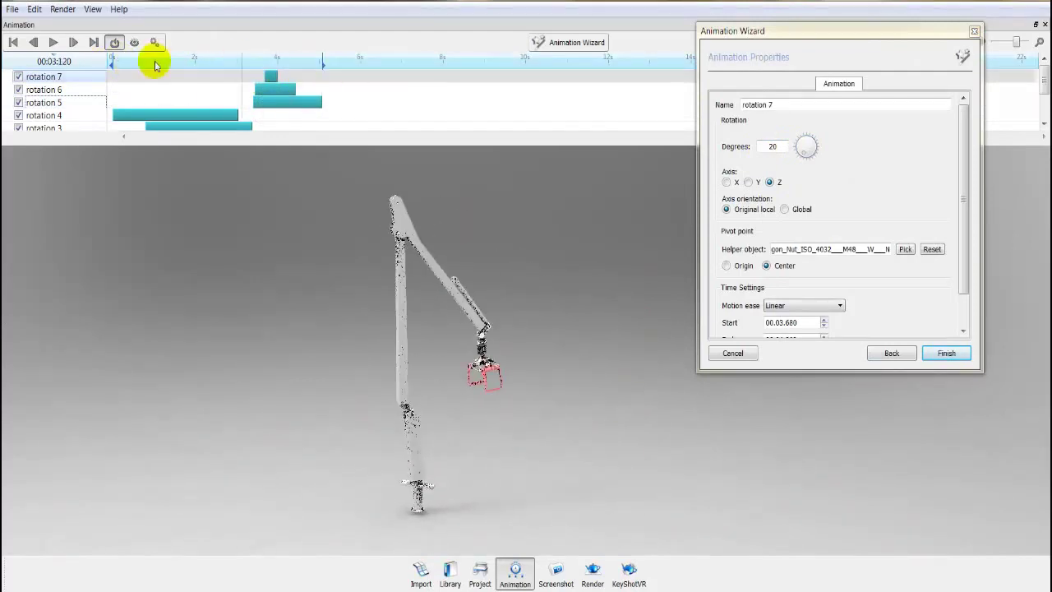
Create rotation 8 about Z with a nut pivot, starting around 4.5 s
{"action": "left_click", "coordinate": [892, 352]}
{"action": "left_click", "coordinate": [798, 181]}
{"action": "left_click", "coordinate": [947, 352]}
{"action": "left_click", "coordinate": [906, 249]}
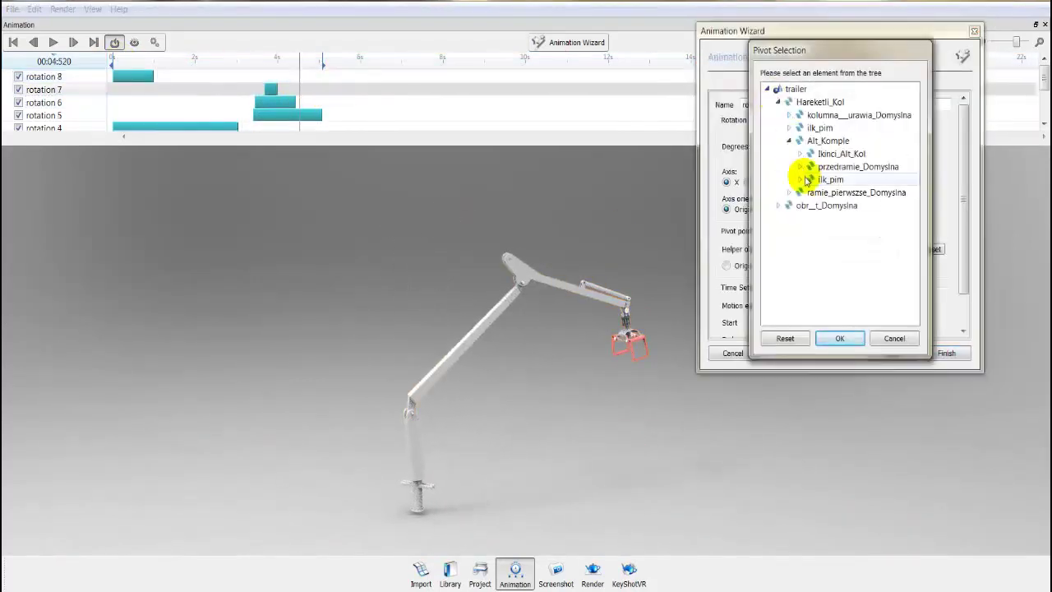
{"action": "left_click", "coordinate": [759, 172]}
{"action": "left_click", "coordinate": [839, 336]}
{"action": "left_click", "coordinate": [770, 182]}
{"action": "left_click", "coordinate": [852, 338]}
{"action": "left_click", "coordinate": [905, 249]}
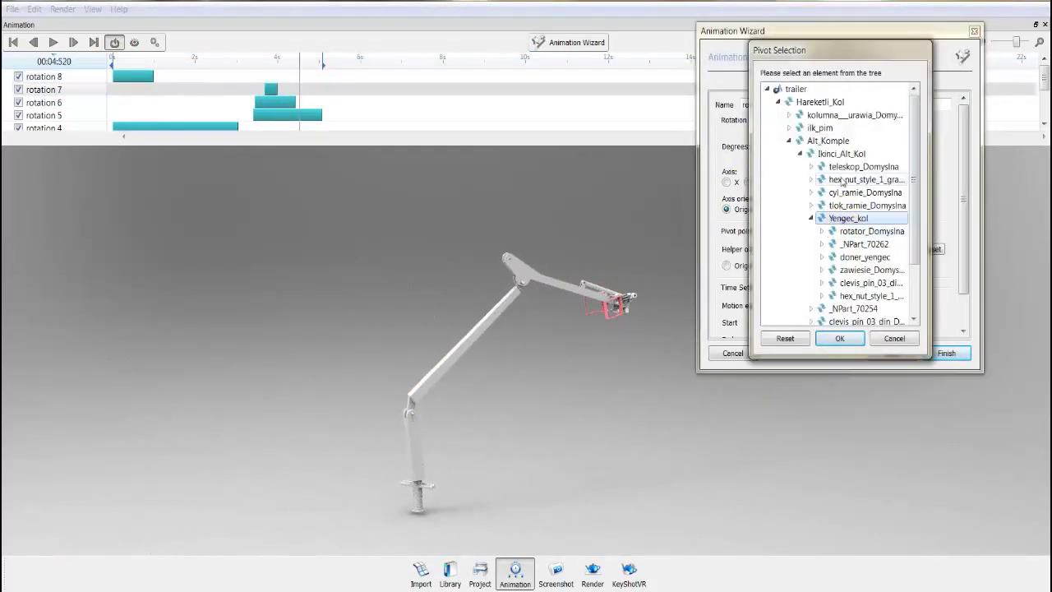
{"action": "left_click", "coordinate": [792, 336]}
{"action": "left_click_drag", "start_coordinate": [805, 147], "coordinate": [812, 154]}
{"action": "left_click_drag", "start_coordinate": [133, 77], "coordinate": [322, 77]}
Create rotation 9 at -60° about Y with rotator_Domyslna as pivot
{"action": "left_click", "coordinate": [947, 353]}
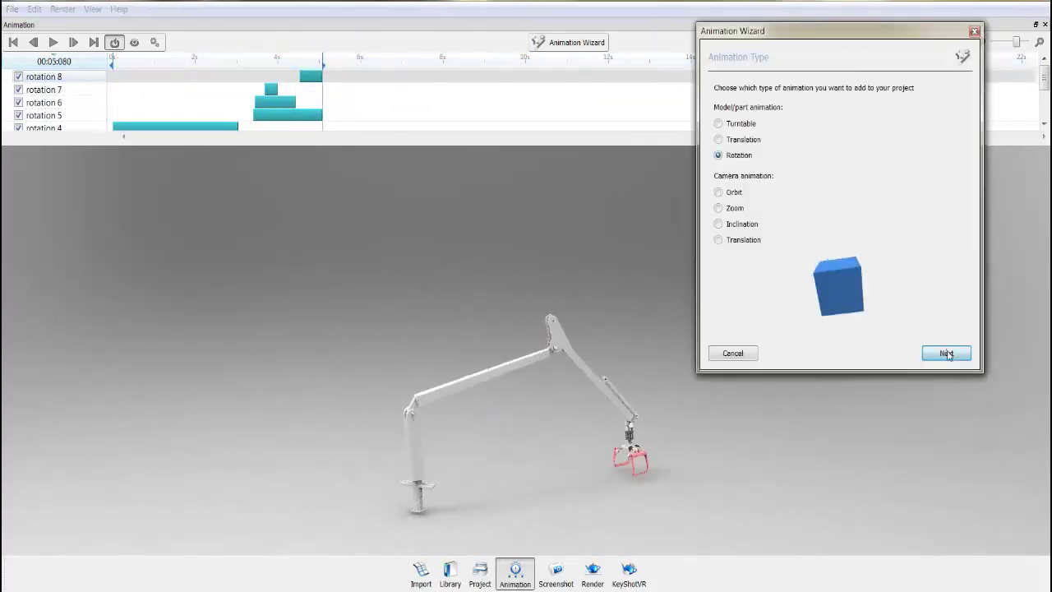
{"action": "left_click", "coordinate": [947, 353]}
{"action": "left_click", "coordinate": [781, 136]}
{"action": "left_click", "coordinate": [753, 172]}
{"action": "left_click", "coordinate": [929, 351]}
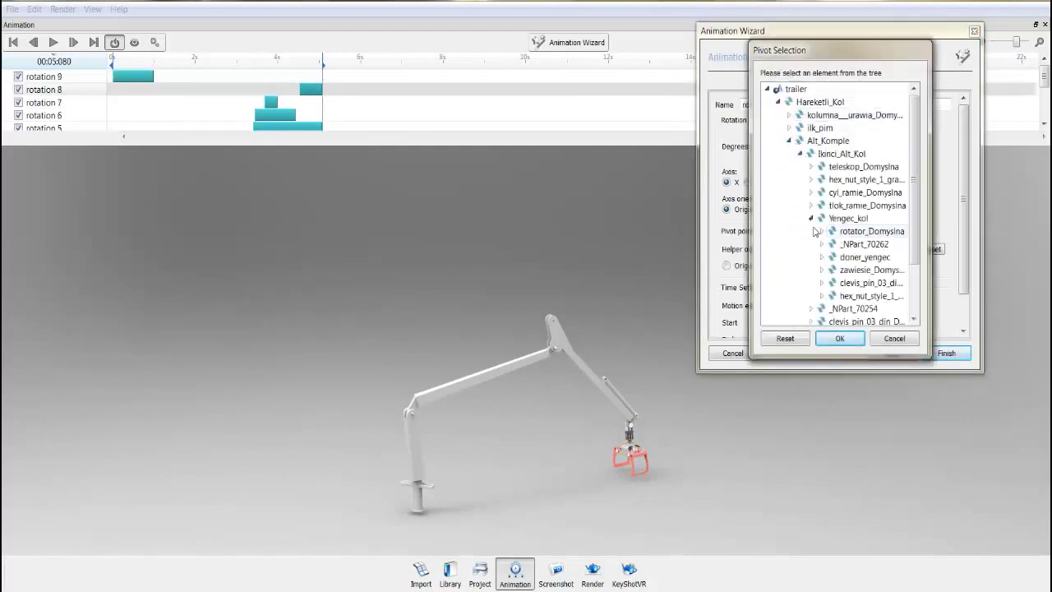
{"action": "left_click", "coordinate": [855, 231]}
{"action": "left_click", "coordinate": [840, 337]}
{"action": "left_click_drag", "start_coordinate": [794, 148], "coordinate": [799, 153]}
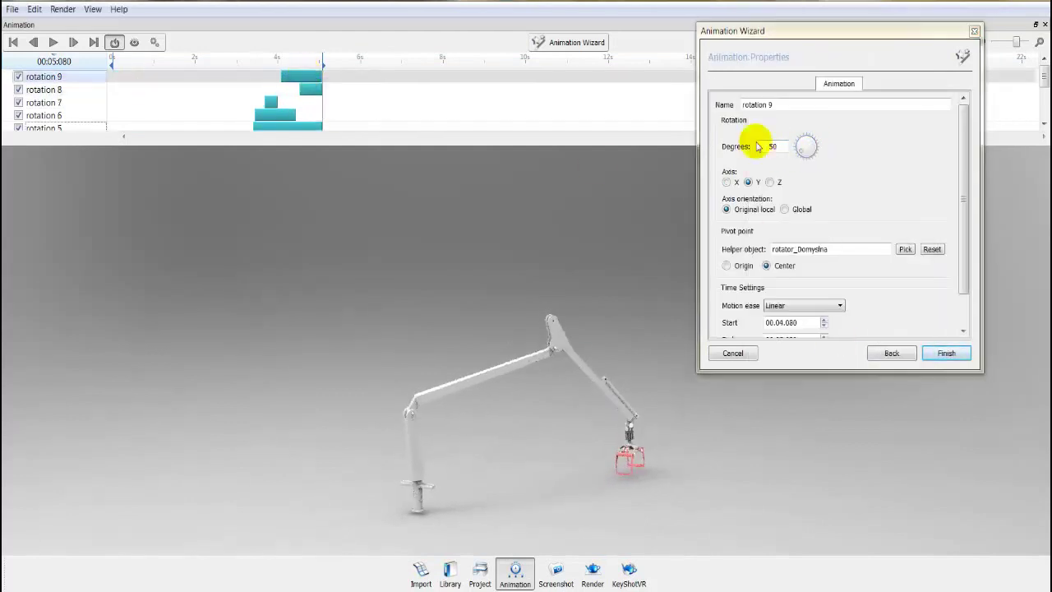
Stop playback and enlarge the timeline to show all nine rotation tracks
{"action": "left_click", "coordinate": [92, 42]}
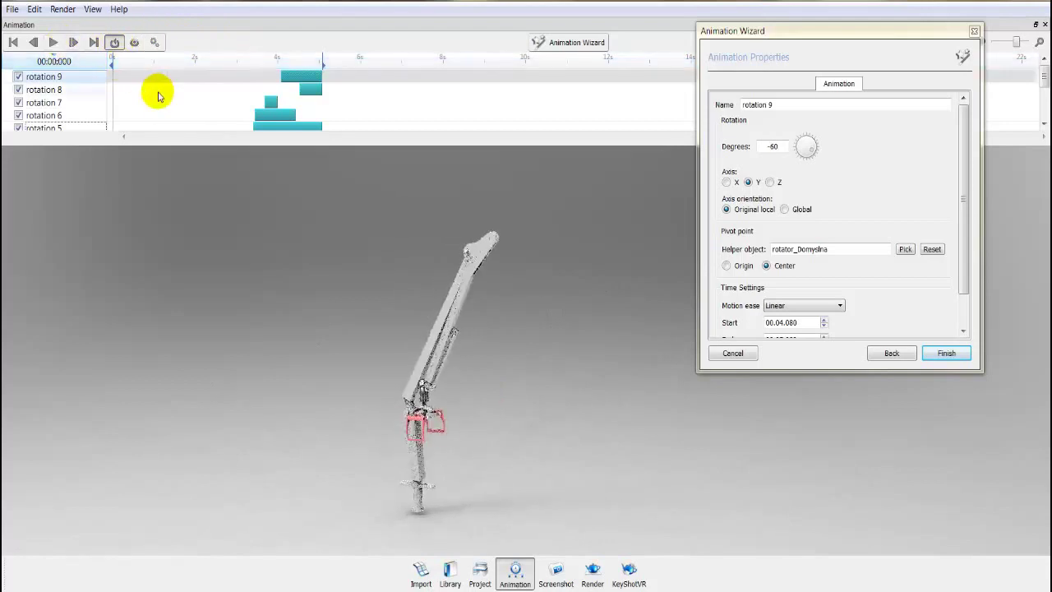
{"action": "left_click_drag", "start_coordinate": [199, 153], "coordinate": [199, 366]}
{"action": "left_click", "coordinate": [74, 76]}
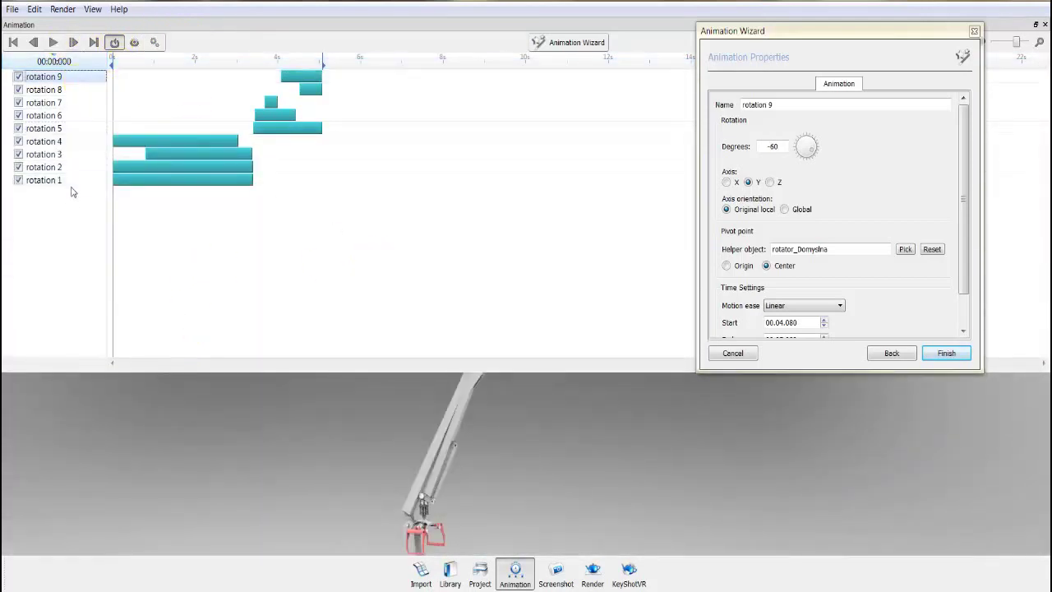
Stretch all nine rotation animations to last longer
{"action": "left_click", "coordinate": [71, 181], "text": "shift"}
{"action": "left_click_drag", "start_coordinate": [265, 181], "coordinate": [289, 180]}
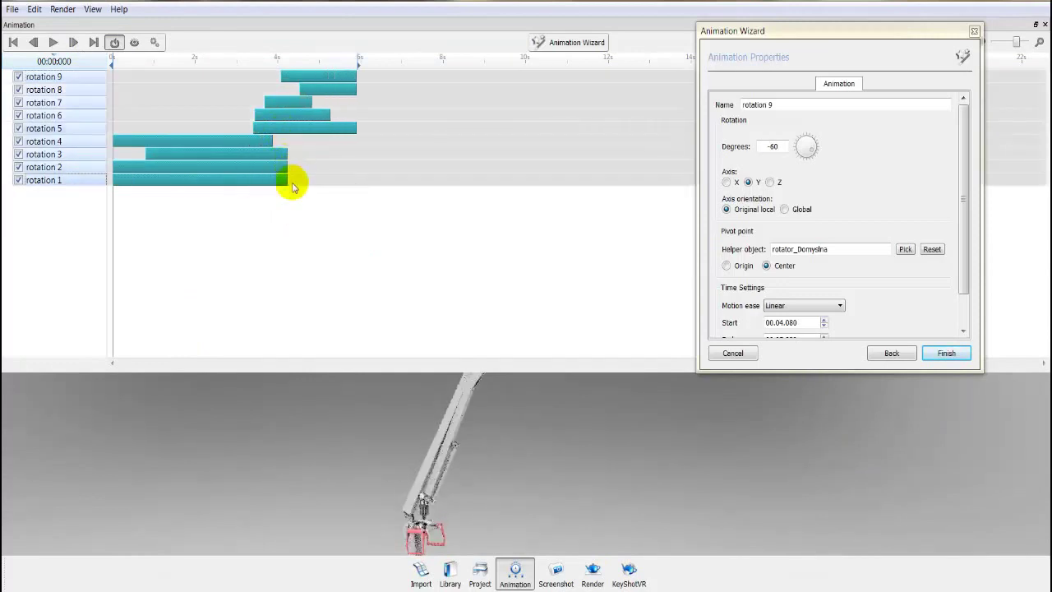
{"action": "left_click", "coordinate": [208, 186]}
Shift rotations 5–9 later and extend rotation 4 to end with the others
{"action": "left_click", "coordinate": [82, 129]}
{"action": "left_click", "coordinate": [71, 77], "text": "shift"}
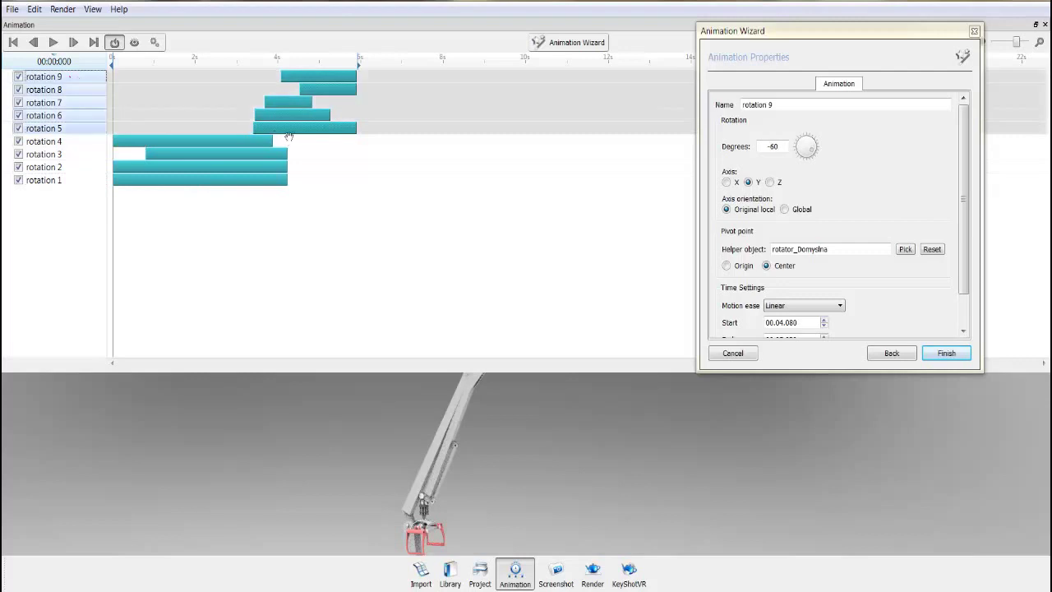
{"action": "left_click_drag", "start_coordinate": [290, 129], "coordinate": [322, 134]}
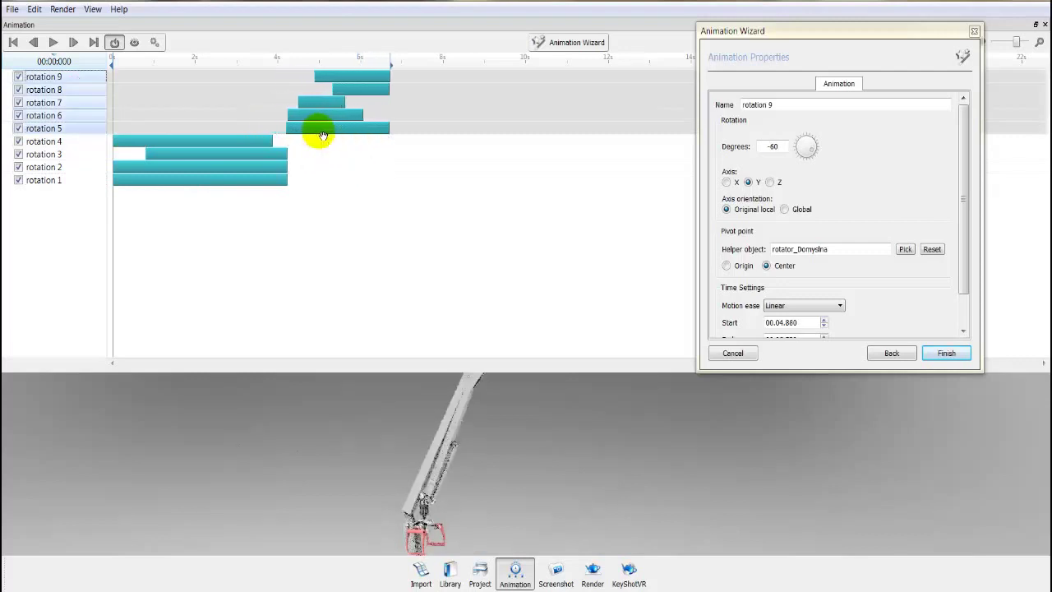
{"action": "left_click", "coordinate": [264, 145]}
{"action": "left_click_drag", "start_coordinate": [279, 143], "coordinate": [292, 144]}
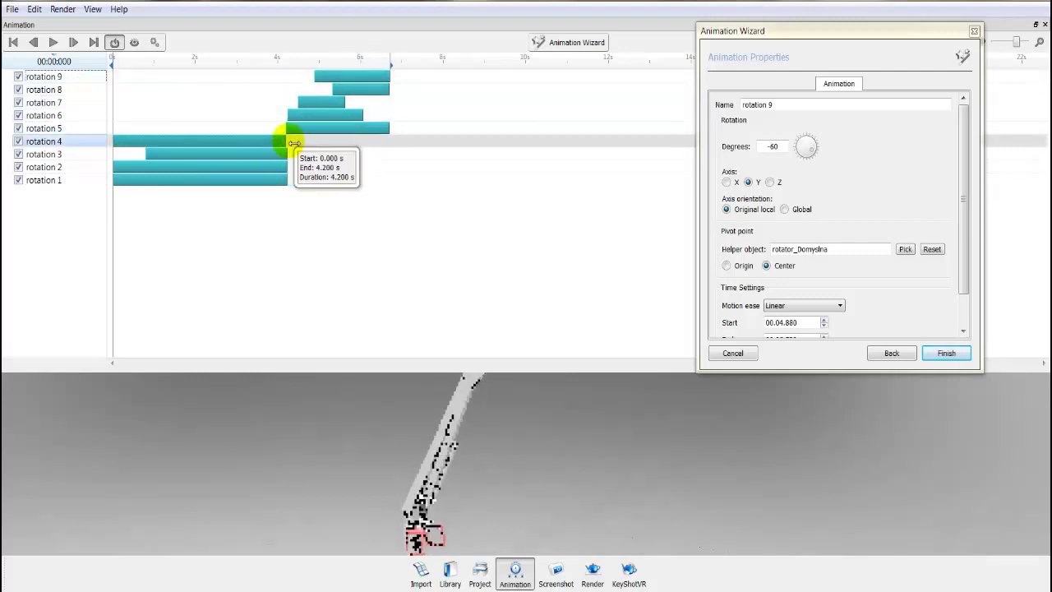
{"action": "left_click", "coordinate": [276, 205]}
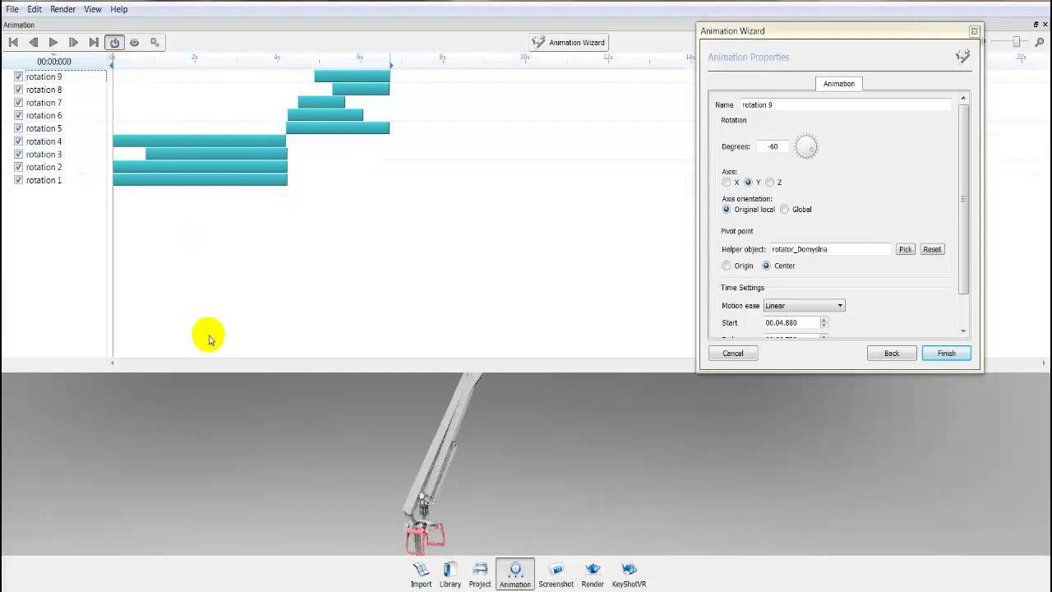
Shrink the timeline, orbit the crane arm and scrub through the motion
{"action": "left_click_drag", "start_coordinate": [220, 370], "coordinate": [242, 204]}
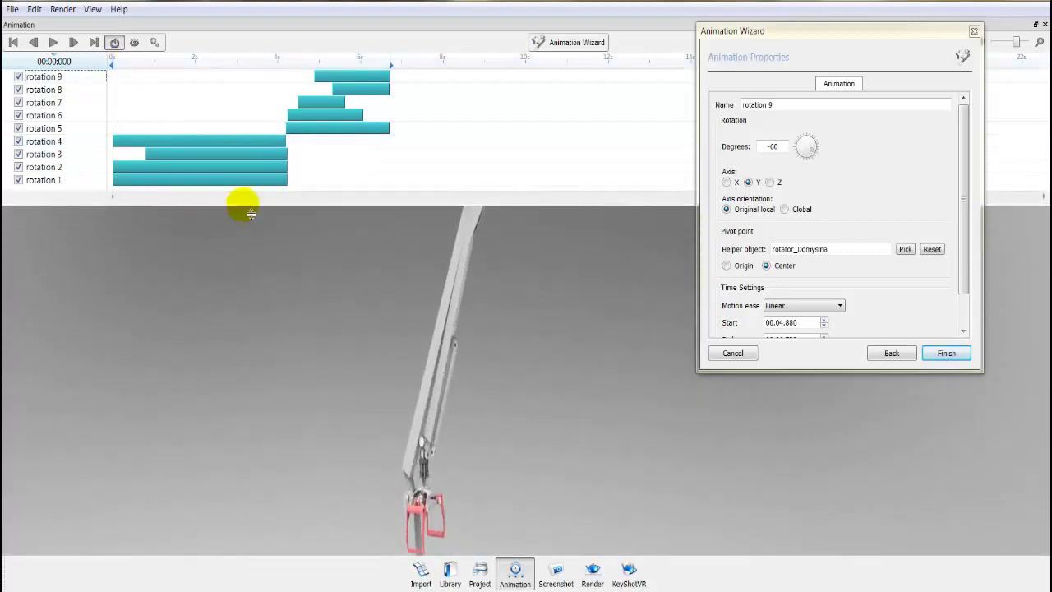
{"action": "left_click_drag", "start_coordinate": [314, 333], "coordinate": [403, 374]}
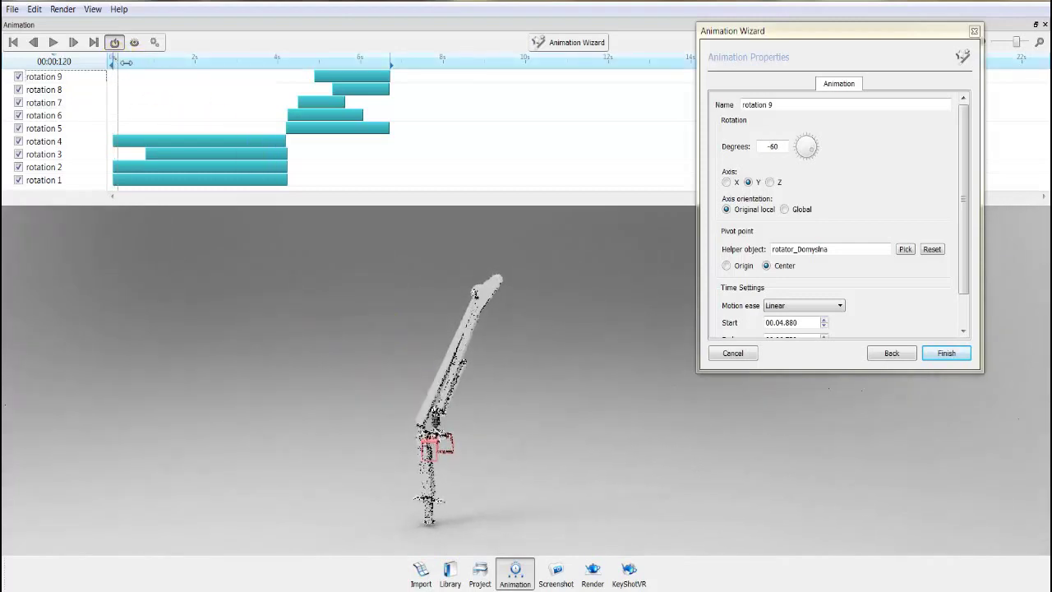
{"action": "mouse_move", "coordinate": [125, 62]}
{"action": "left_mouse_down"}
{"action": "mouse_move", "coordinate": [301, 67]}
{"action": "mouse_move", "coordinate": [324, 78]}
{"action": "mouse_move", "coordinate": [349, 64]}
{"action": "mouse_move", "coordinate": [398, 65]}
{"action": "mouse_move", "coordinate": [107, 103]}
{"action": "left_mouse_up"}
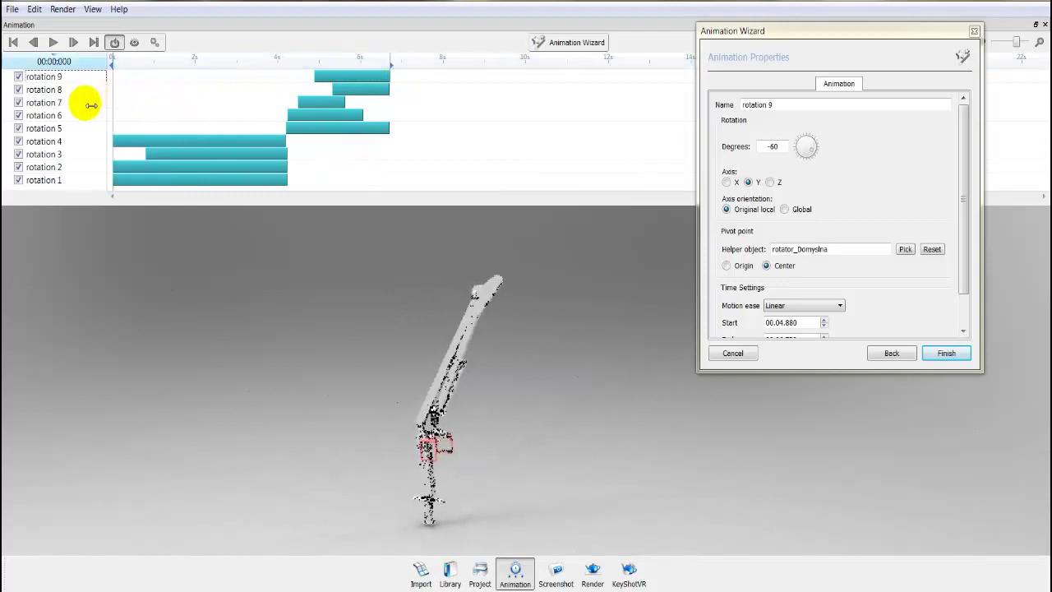
Close the wizard, preview the arm's motion and make the timeline taller
{"action": "left_click", "coordinate": [922, 353]}
{"action": "left_click_drag", "start_coordinate": [191, 62], "coordinate": [400, 65]}
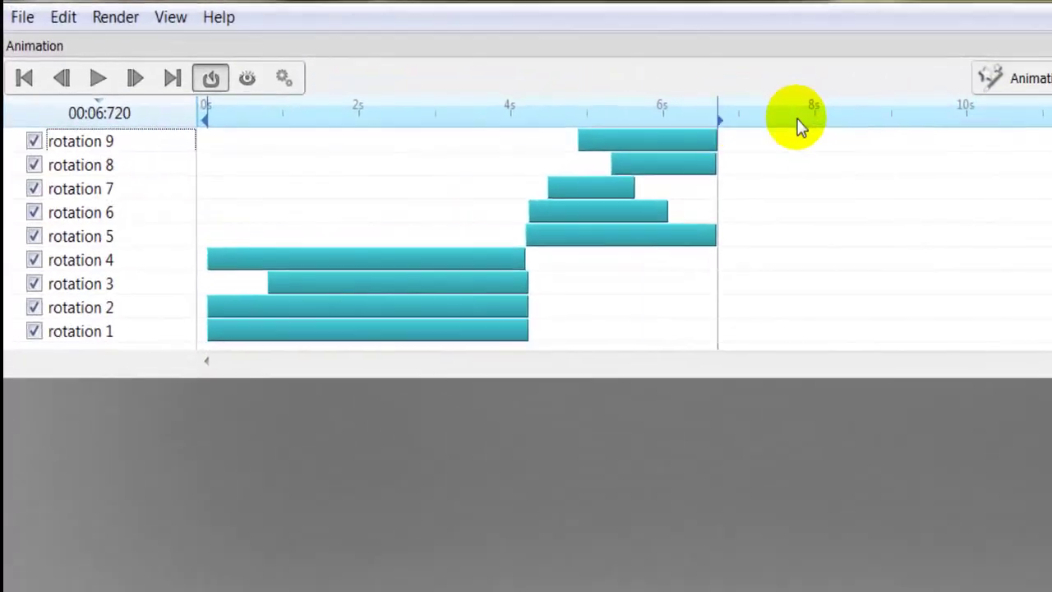
{"action": "left_click_drag", "start_coordinate": [695, 397], "coordinate": [709, 533]}
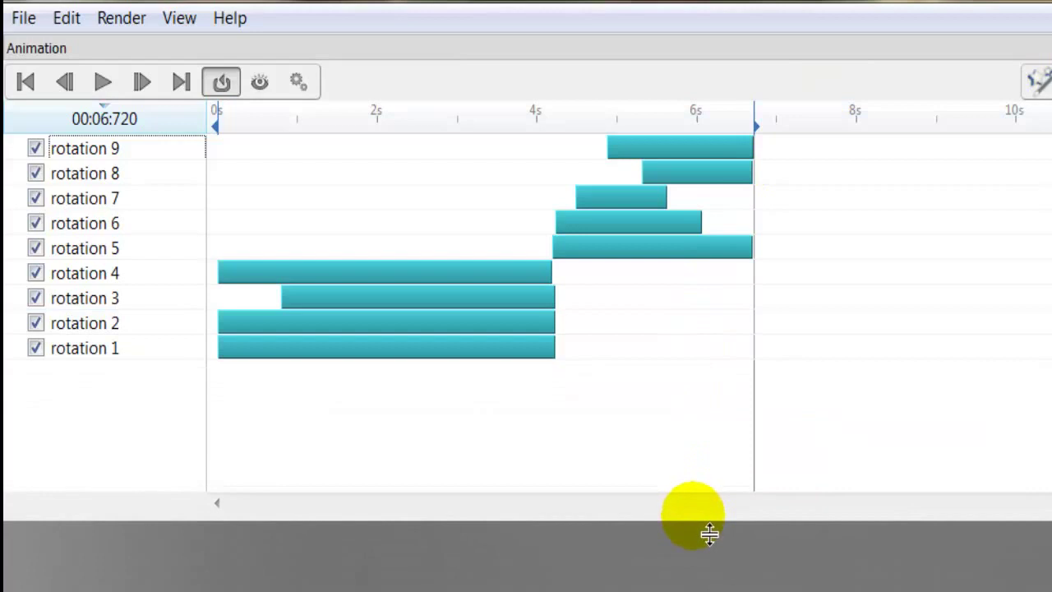
Select rotation 1–9 and add mirrored return copies, then preview them
{"action": "left_click", "coordinate": [111, 350]}
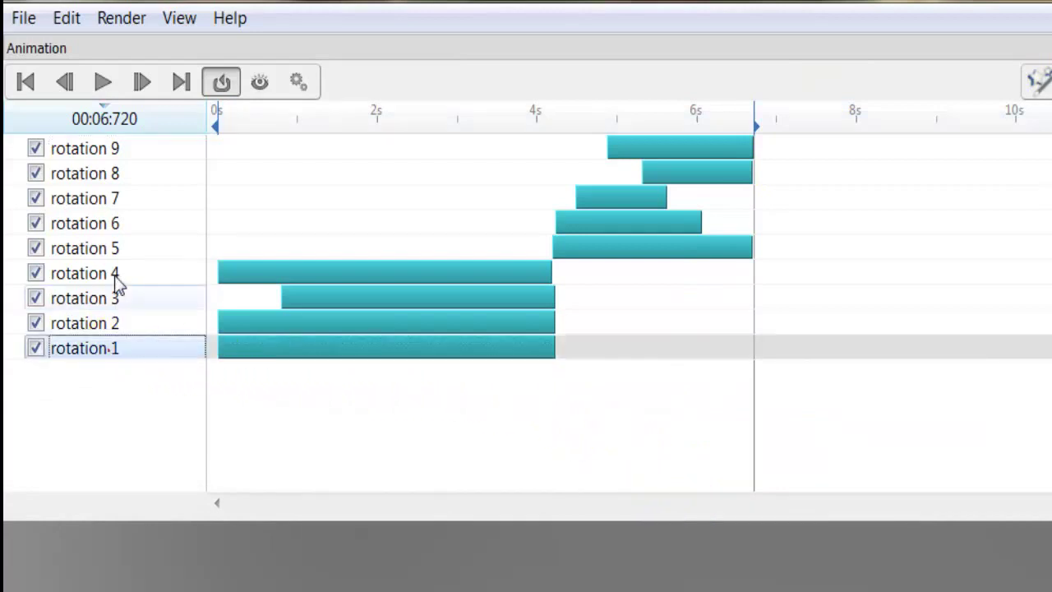
{"action": "left_click", "coordinate": [120, 149]}
{"action": "right_click", "coordinate": [122, 154]}
{"action": "left_click", "coordinate": [113, 202]}
{"action": "left_click", "coordinate": [102, 155]}
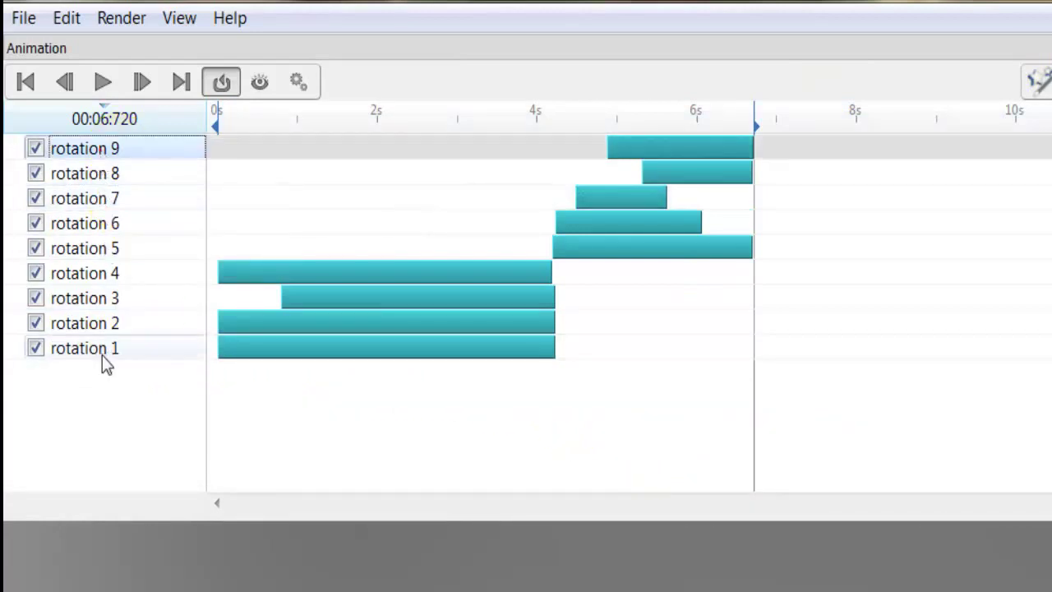
{"action": "left_click", "coordinate": [102, 356], "text": "shift"}
{"action": "right_click", "coordinate": [102, 356]}
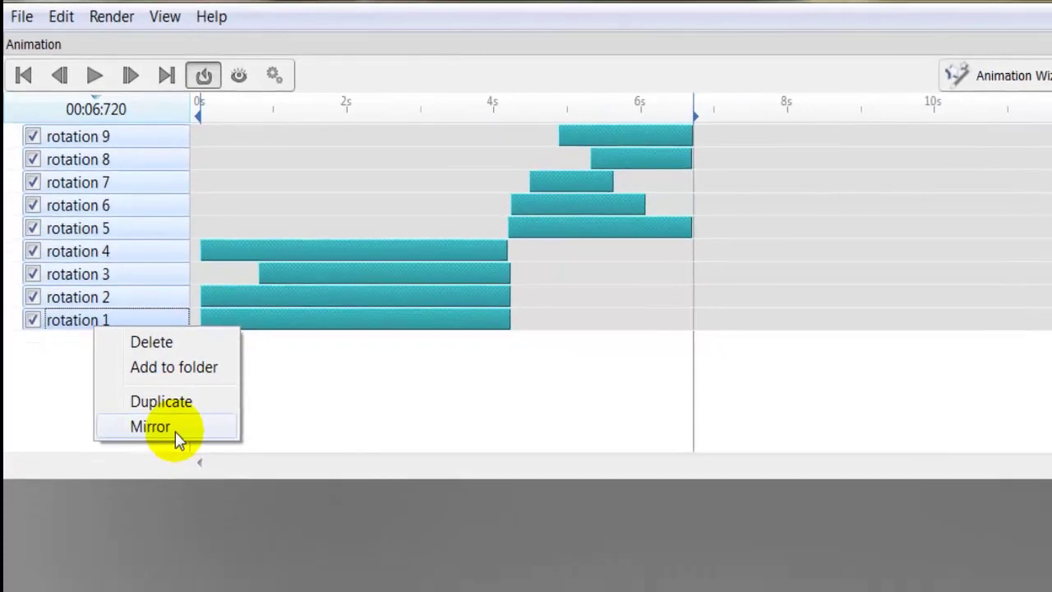
{"action": "left_click", "coordinate": [167, 468]}
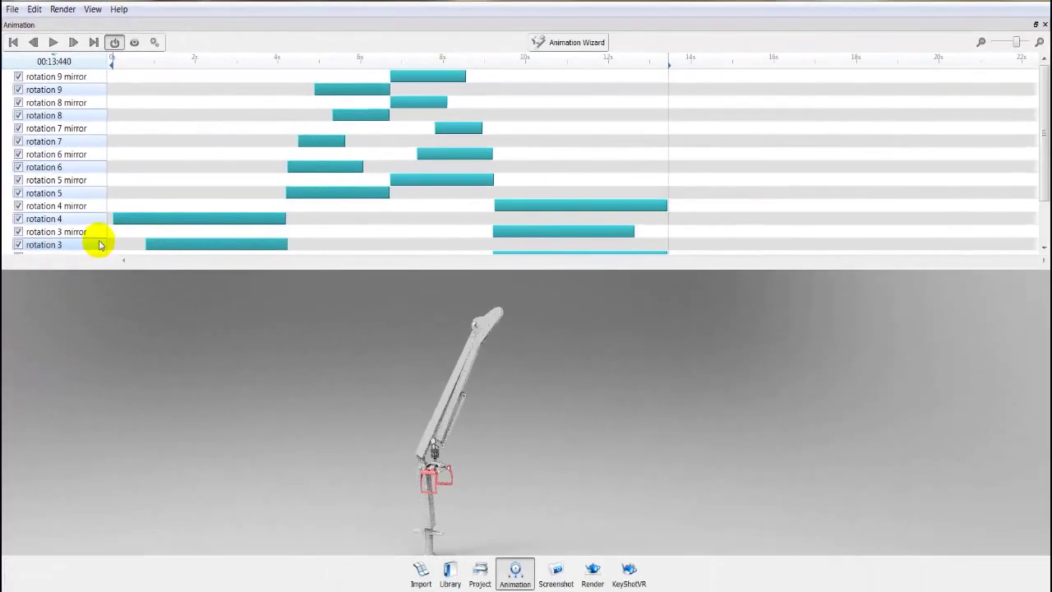
{"action": "mouse_move", "coordinate": [132, 61]}
{"action": "left_mouse_down"}
{"action": "mouse_move", "coordinate": [521, 71]}
{"action": "mouse_move", "coordinate": [685, 102]}
{"action": "left_mouse_up"}
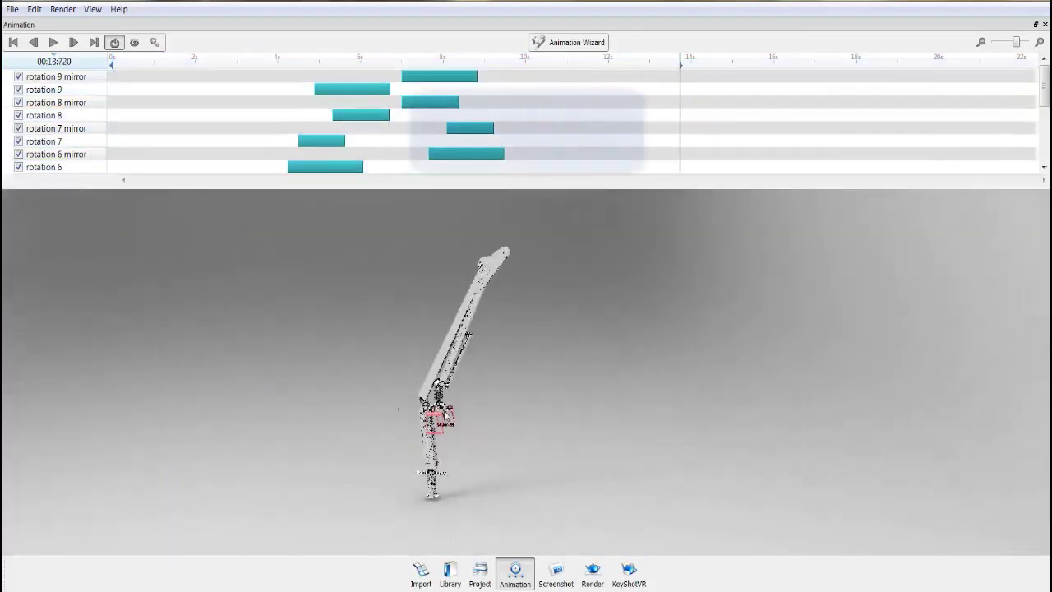
Drag Chrome black from the materials library onto the crane arm
{"action": "left_click", "coordinate": [448, 570]}
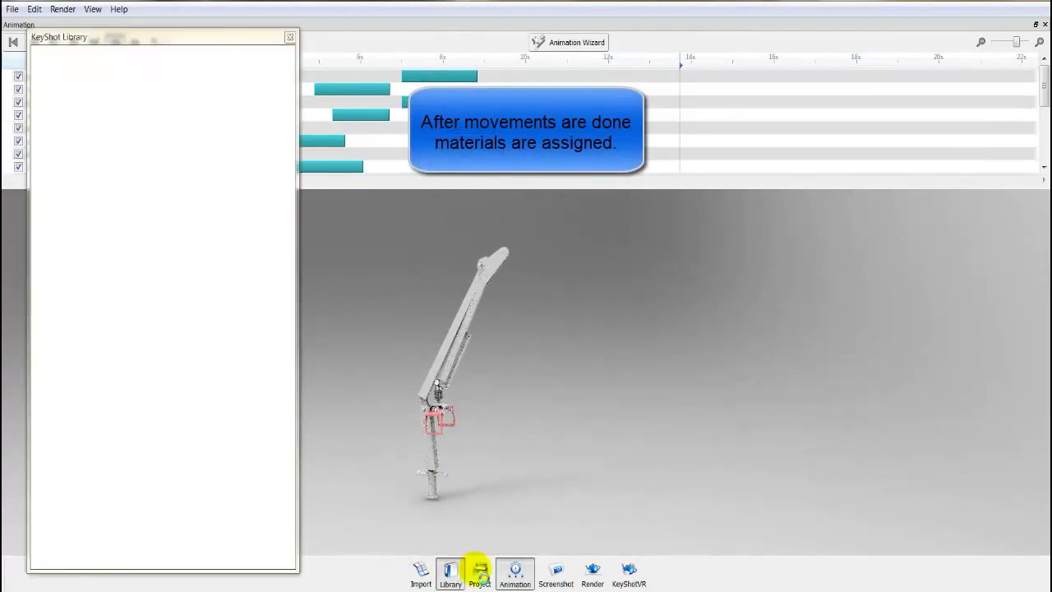
{"action": "key", "text": "space"}
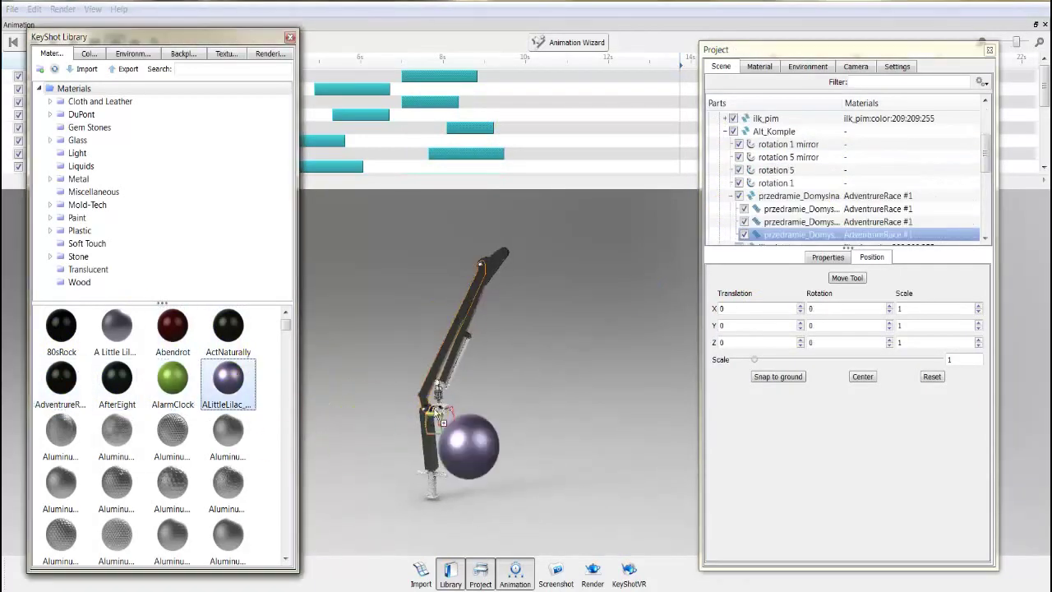
{"action": "left_click_drag", "start_coordinate": [172, 387], "coordinate": [469, 377]}
{"action": "left_click", "coordinate": [90, 380]}
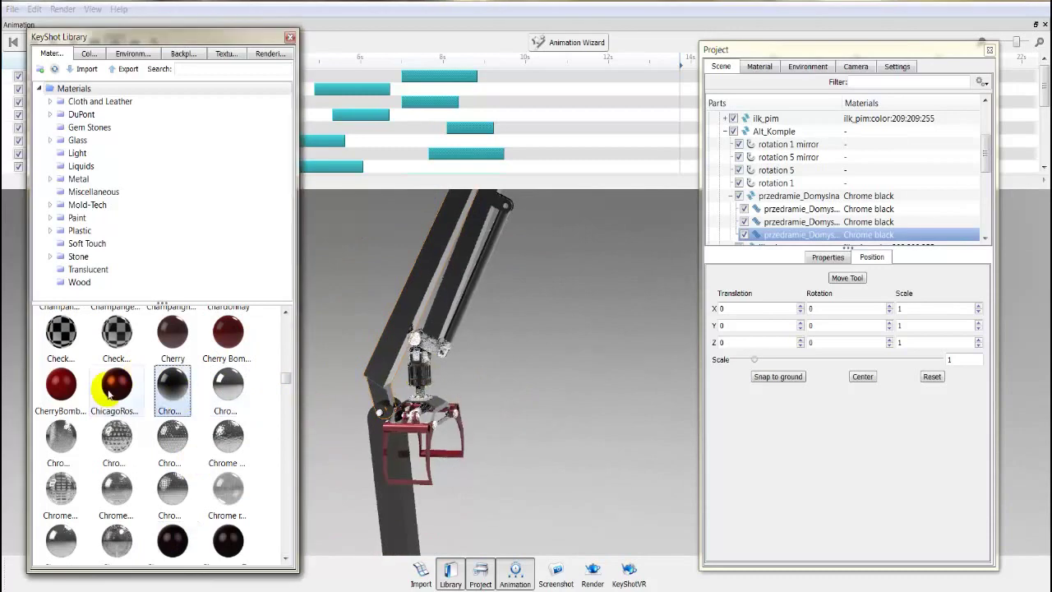
Zoom in and apply another dark material to a second part of the arm
{"action": "scroll", "coordinate": [165, 411], "scroll_direction": "down", "scroll_amount": 3}
{"action": "left_click_drag", "start_coordinate": [173, 333], "coordinate": [366, 442]}
{"action": "left_click_drag", "start_coordinate": [227, 437], "coordinate": [418, 434]}
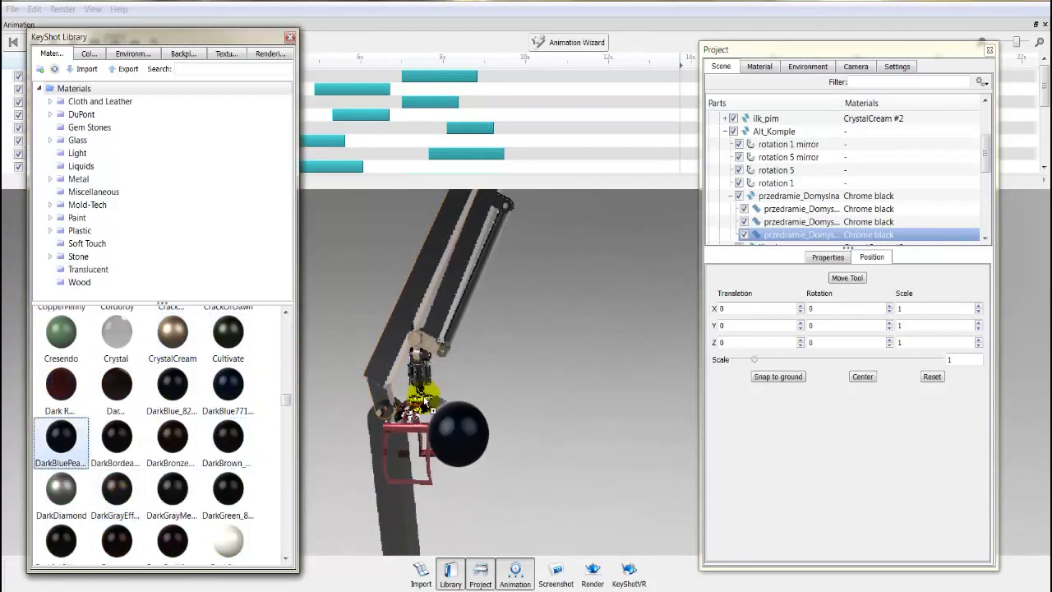
{"action": "scroll", "coordinate": [164, 436], "scroll_direction": "up", "scroll_amount": 3}
{"action": "left_click", "coordinate": [172, 489]}
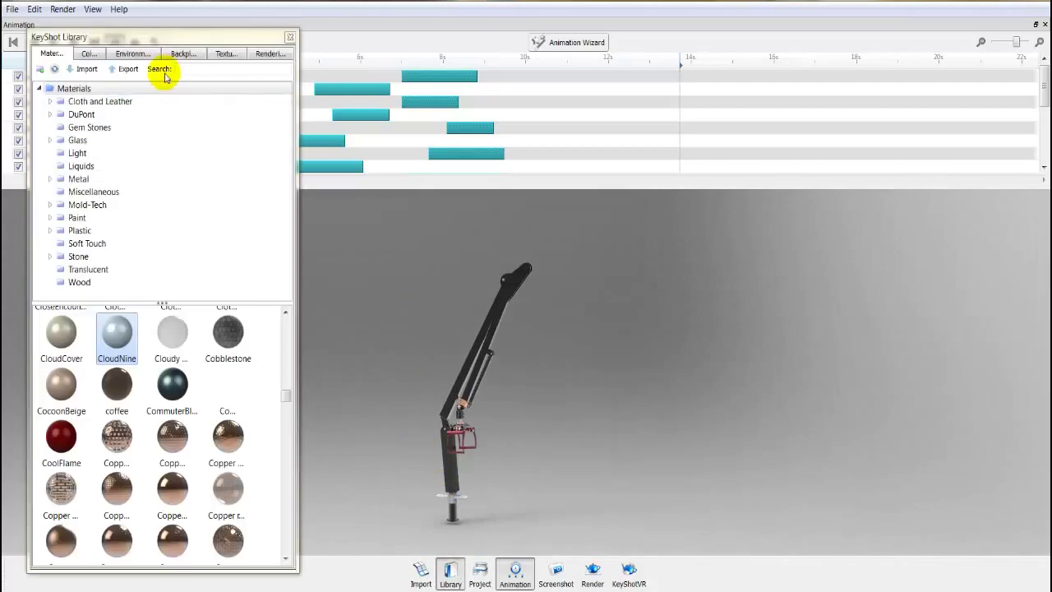
{"action": "left_click", "coordinate": [133, 54]}
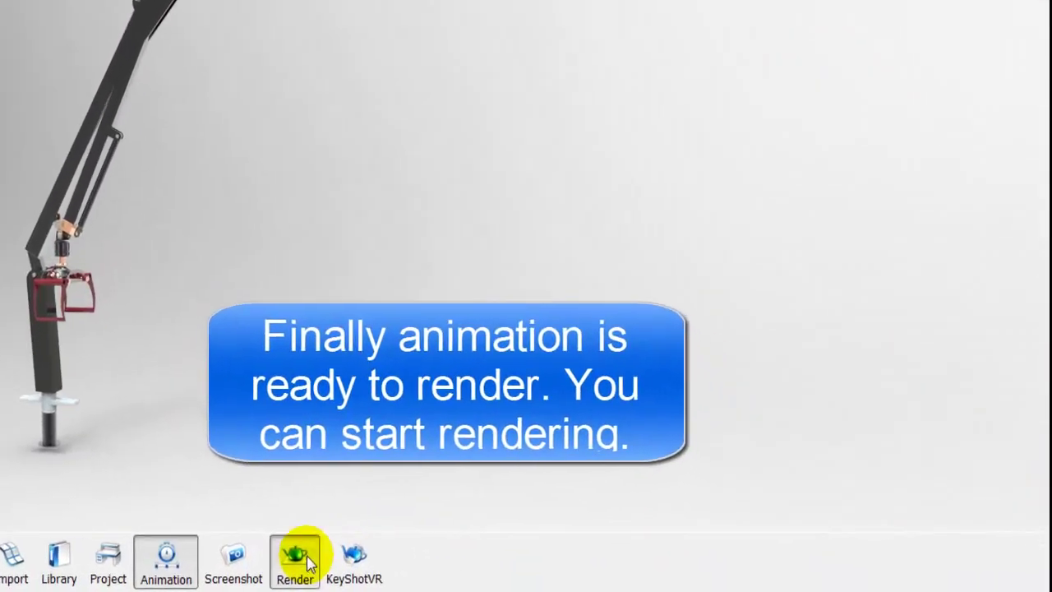
Render the animation in the background at 1280 x 497 to working.28.avi
{"action": "left_click", "coordinate": [482, 563]}
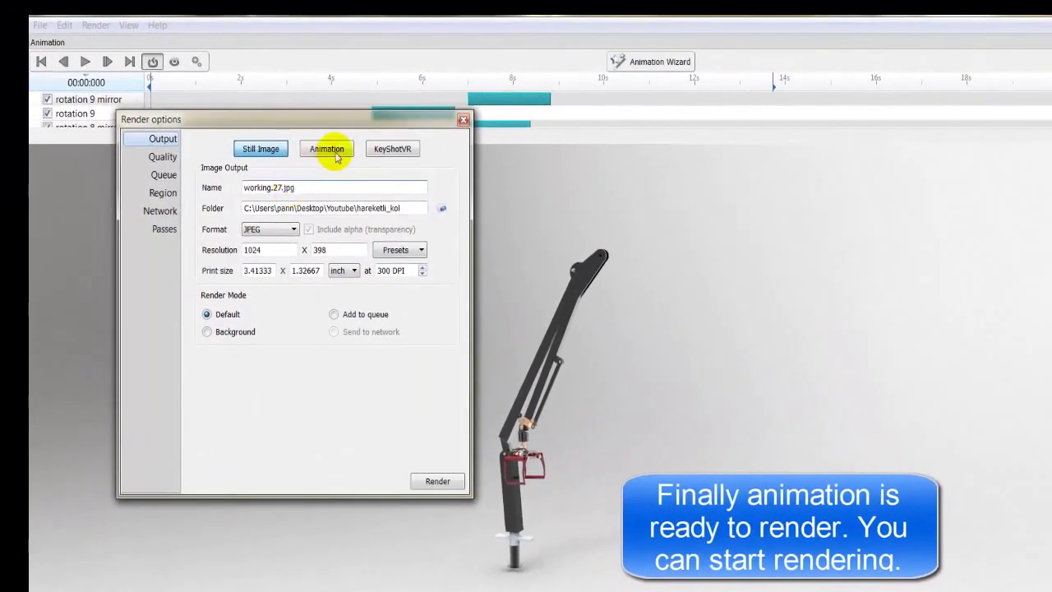
{"action": "left_click", "coordinate": [326, 151]}
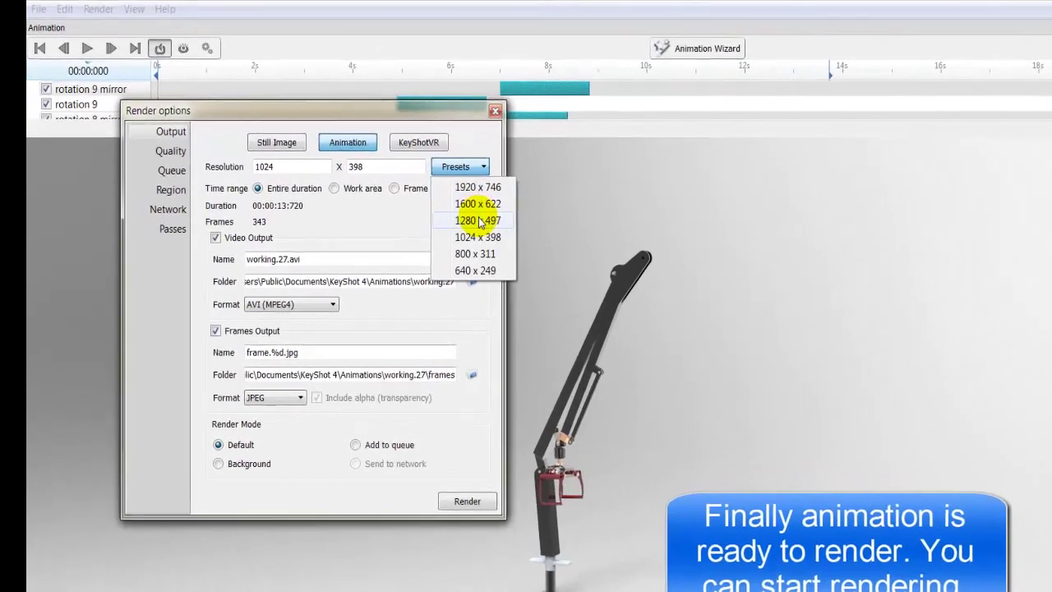
{"action": "left_click", "coordinate": [447, 221]}
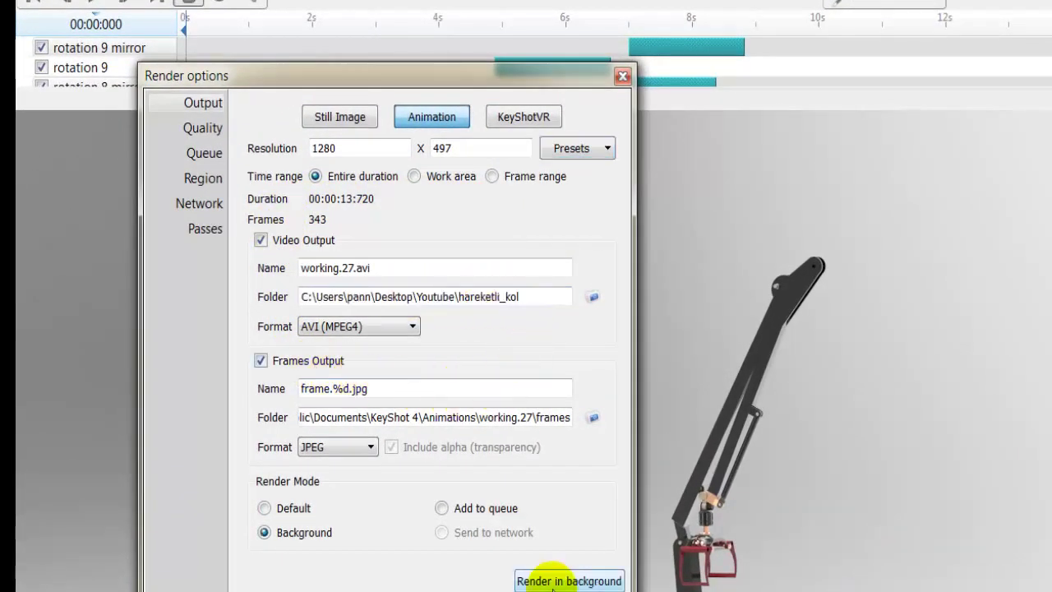
{"action": "left_click", "coordinate": [567, 581]}
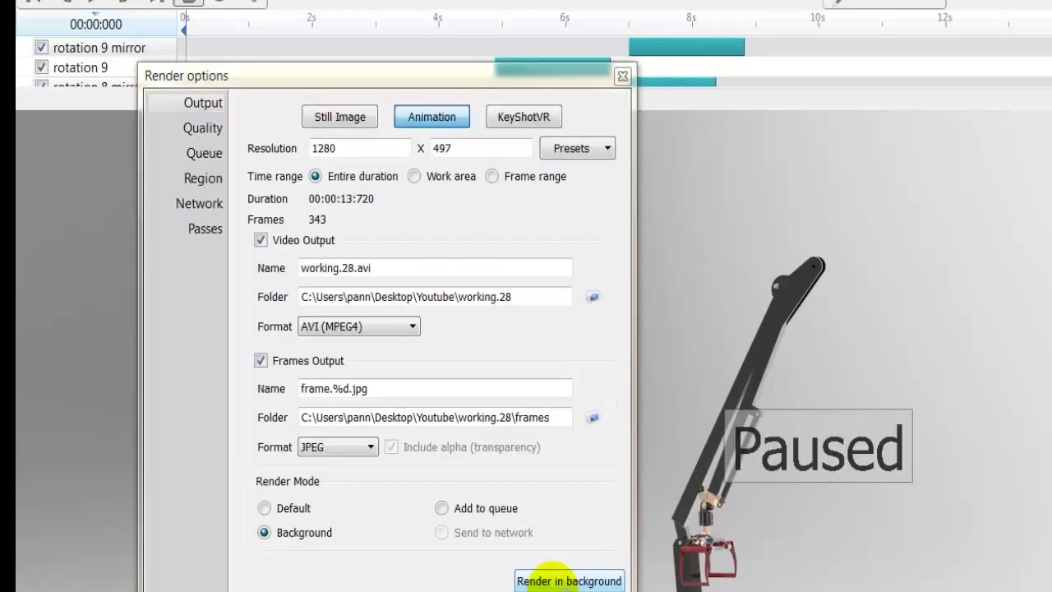